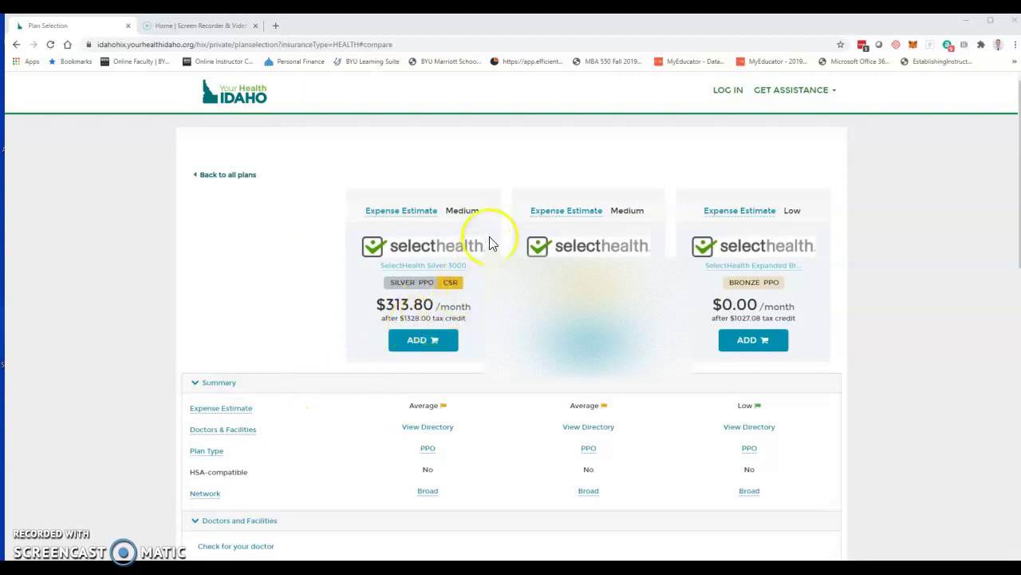
Step: Back out of the login and help options to the site's starting page
{"action": "left_click", "coordinate": [741, 93]}
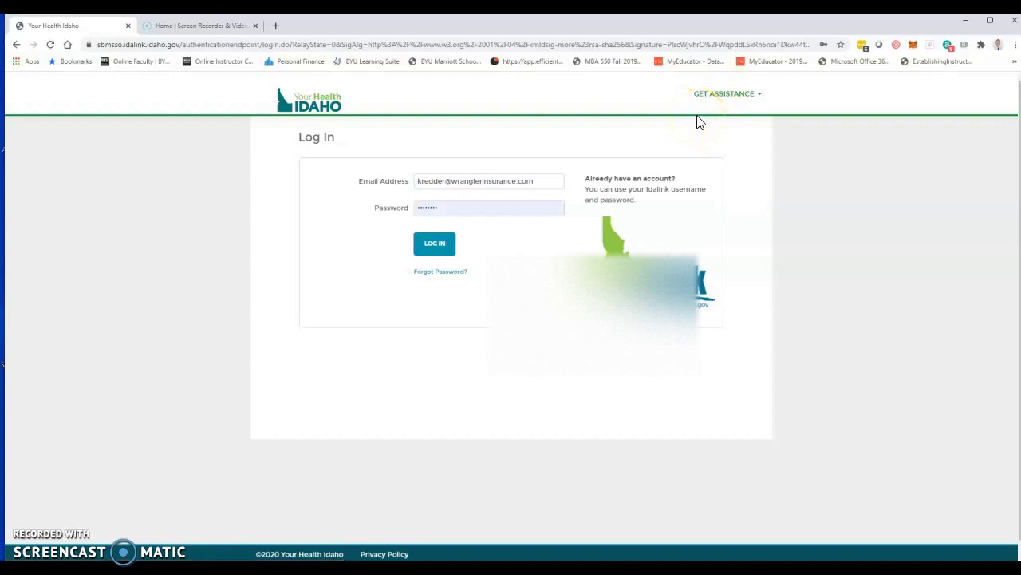
{"action": "left_click", "coordinate": [711, 95]}
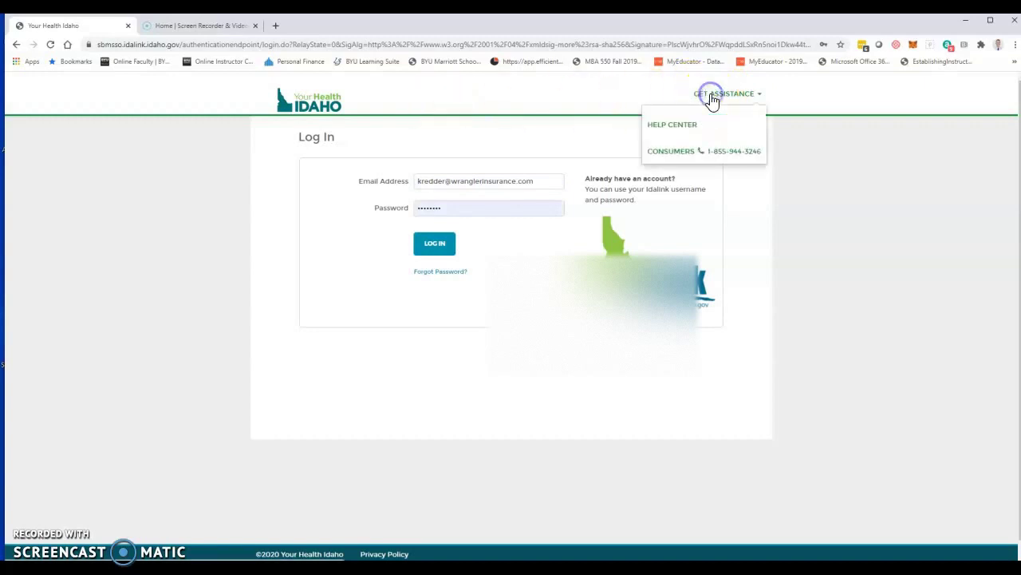
{"action": "left_click", "coordinate": [518, 166]}
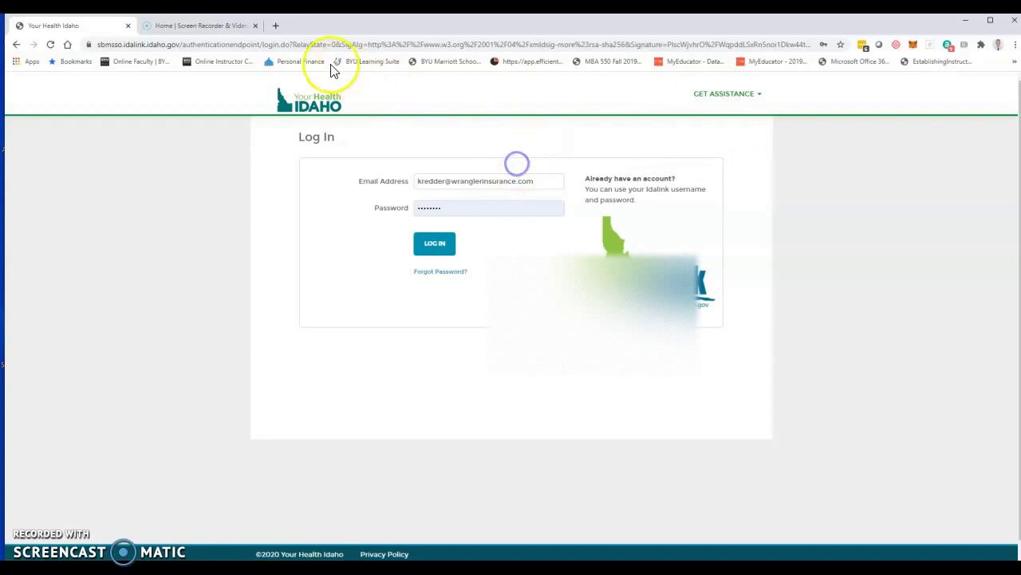
{"action": "left_click", "coordinate": [17, 45]}
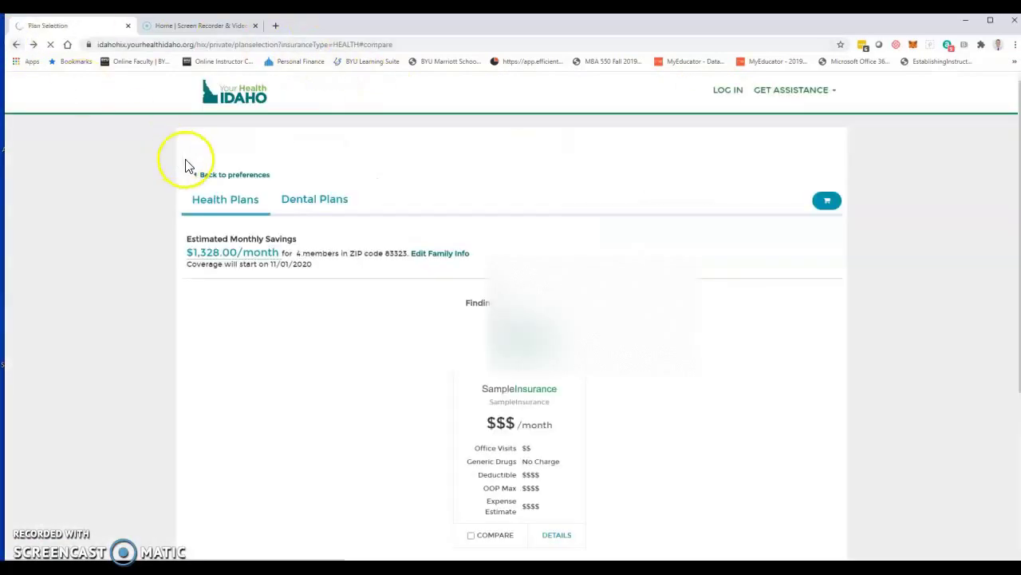
{"action": "left_click", "coordinate": [535, 209]}
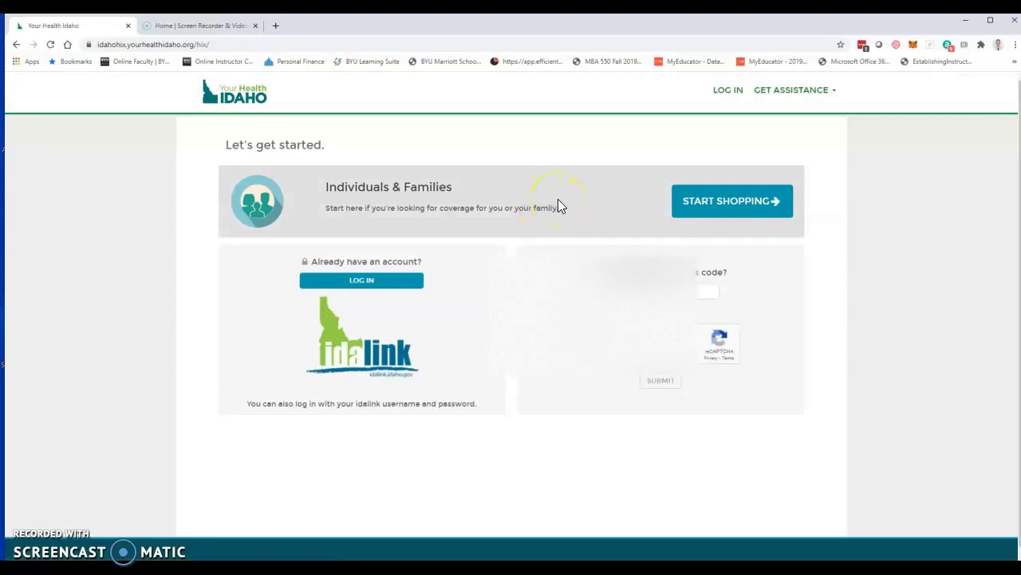
Step: Load the yourhealthidaho.org home page from the address bar
{"action": "left_click", "coordinate": [705, 209]}
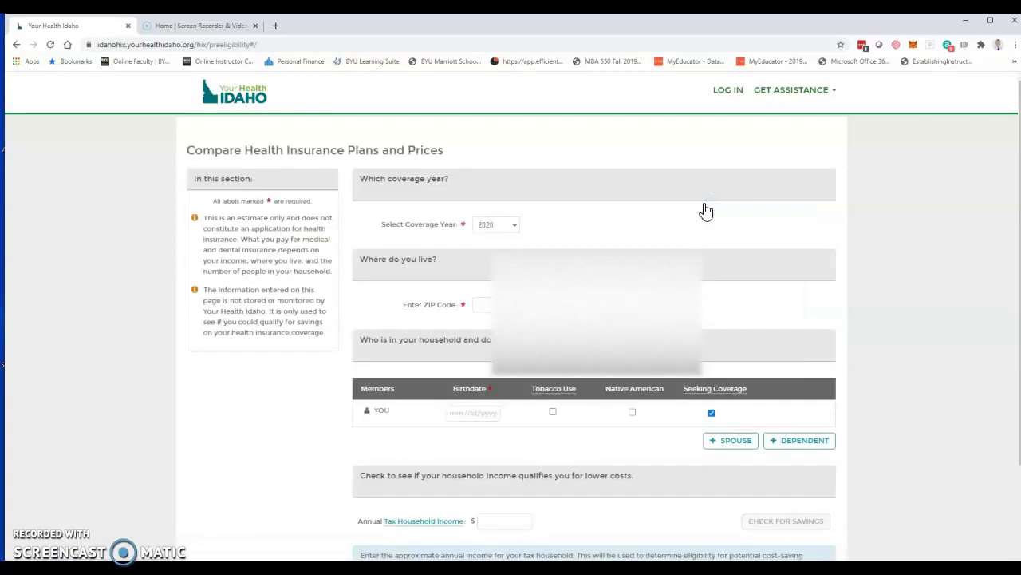
{"action": "left_click", "coordinate": [260, 45]}
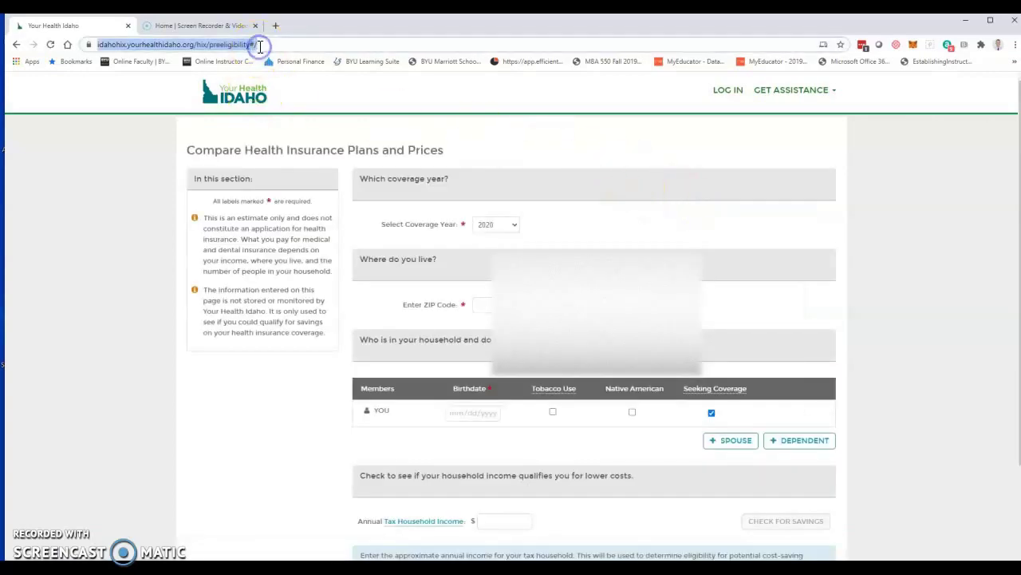
{"action": "type", "text": "your"}
{"action": "key", "text": "Return"}
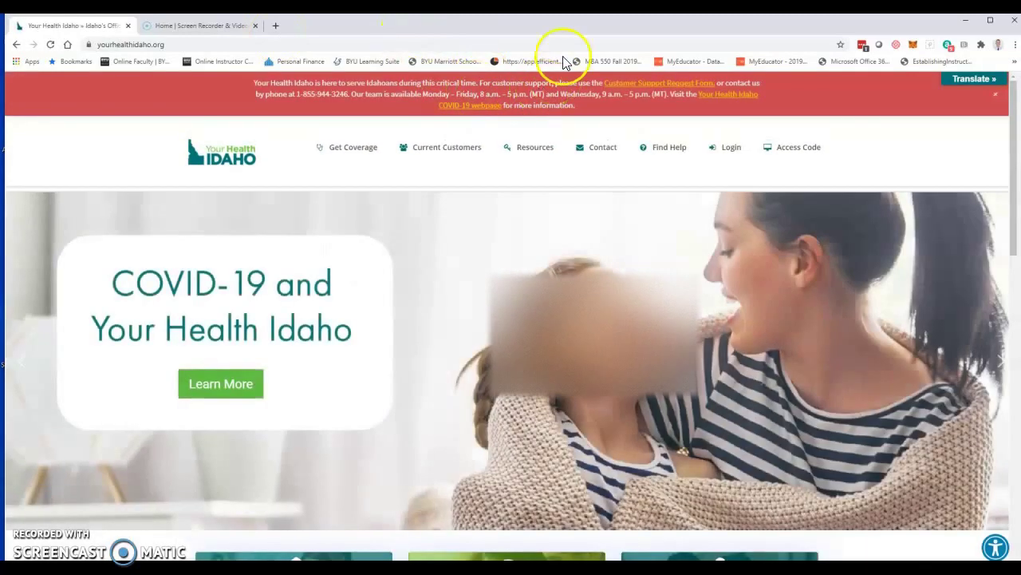
Step: Start a new account from the Login menu and enter the applicant's first and last name
{"action": "mouse_move", "coordinate": [722, 152]}
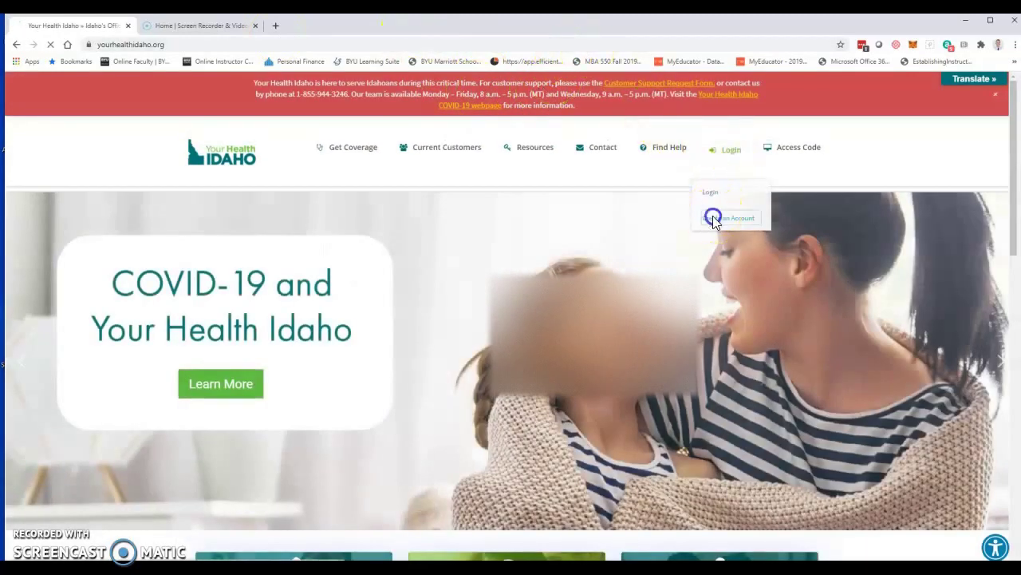
{"action": "left_click", "coordinate": [713, 218]}
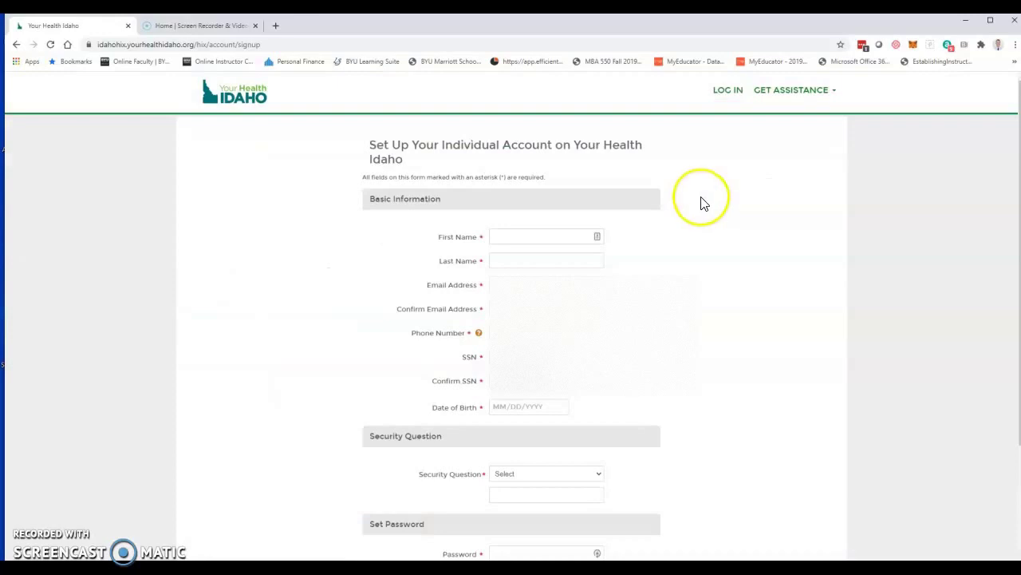
{"action": "left_click", "coordinate": [550, 239]}
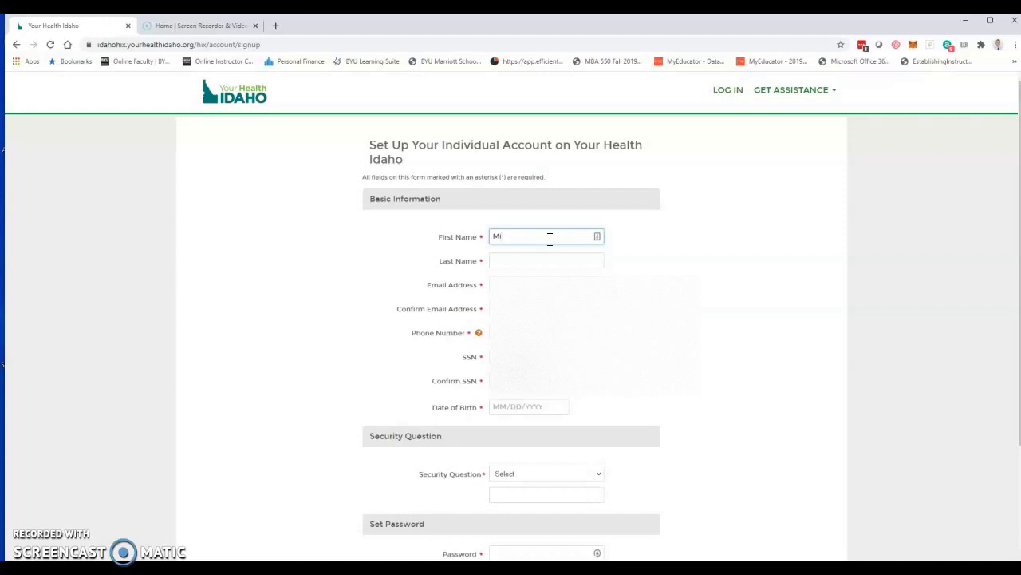
{"action": "key", "text": "Tab"}
{"action": "key", "text": "Tab"}
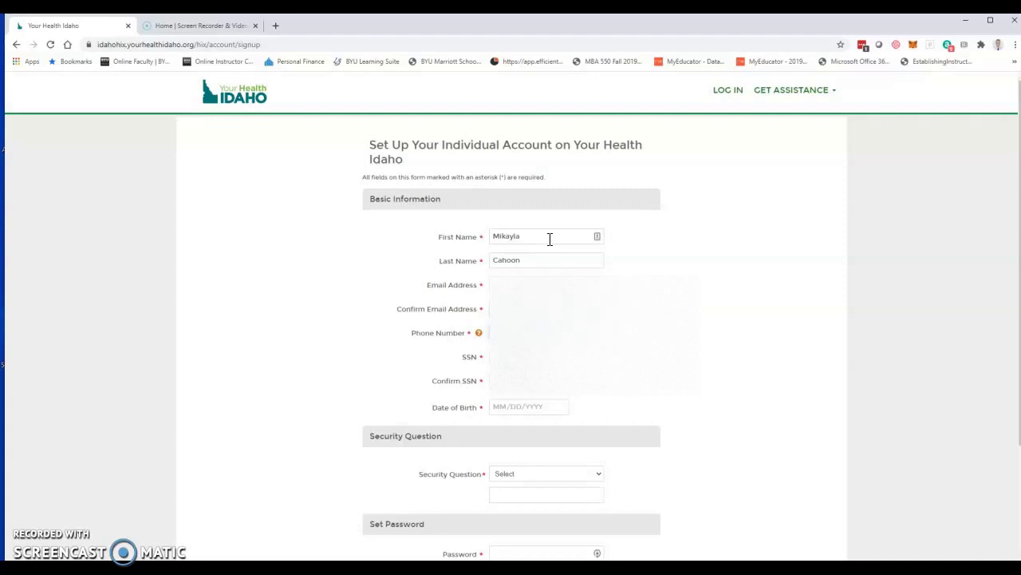
Step: Fill the email address and phone number from saved browser suggestions
{"action": "left_click", "coordinate": [549, 238]}
{"action": "left_click", "coordinate": [549, 239]}
{"action": "left_click", "coordinate": [549, 239]}
{"action": "left_click", "coordinate": [549, 239]}
{"action": "left_click", "coordinate": [549, 239]}
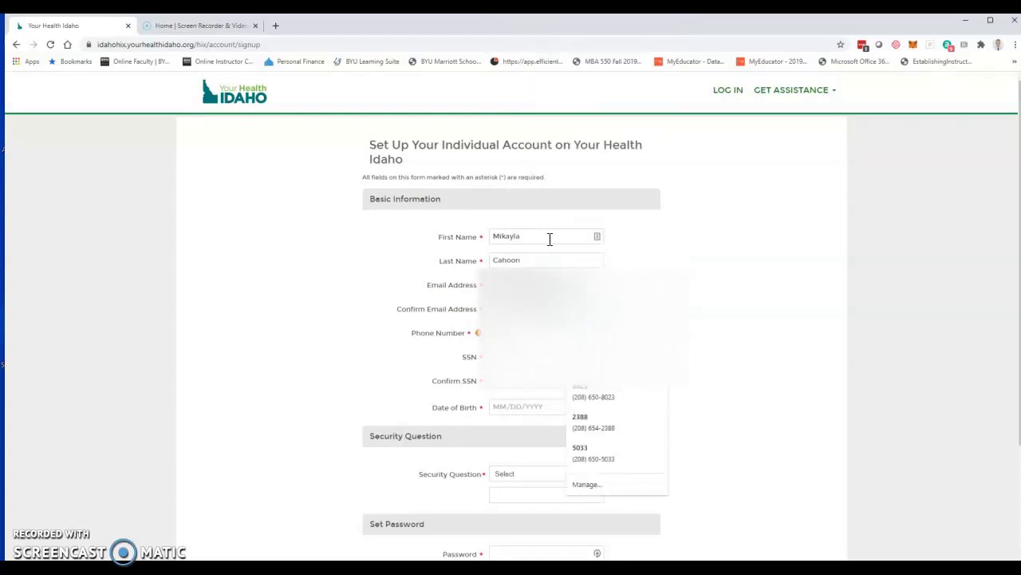
{"action": "left_click", "coordinate": [549, 239]}
{"action": "left_click", "coordinate": [549, 239]}
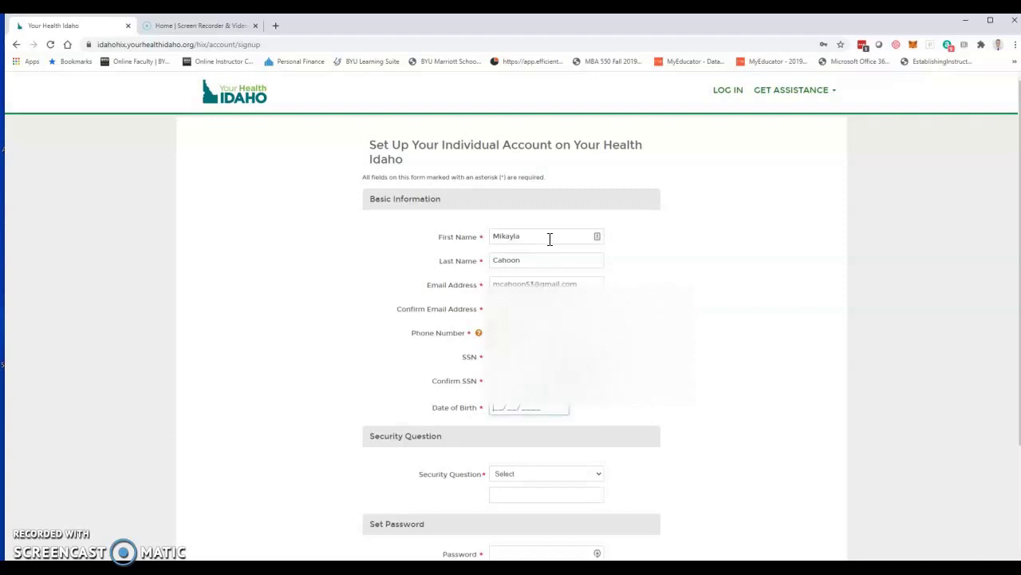
Step: Enter the applicant's date of birth and choose the spouse-city security question
{"action": "key", "text": "Tab"}
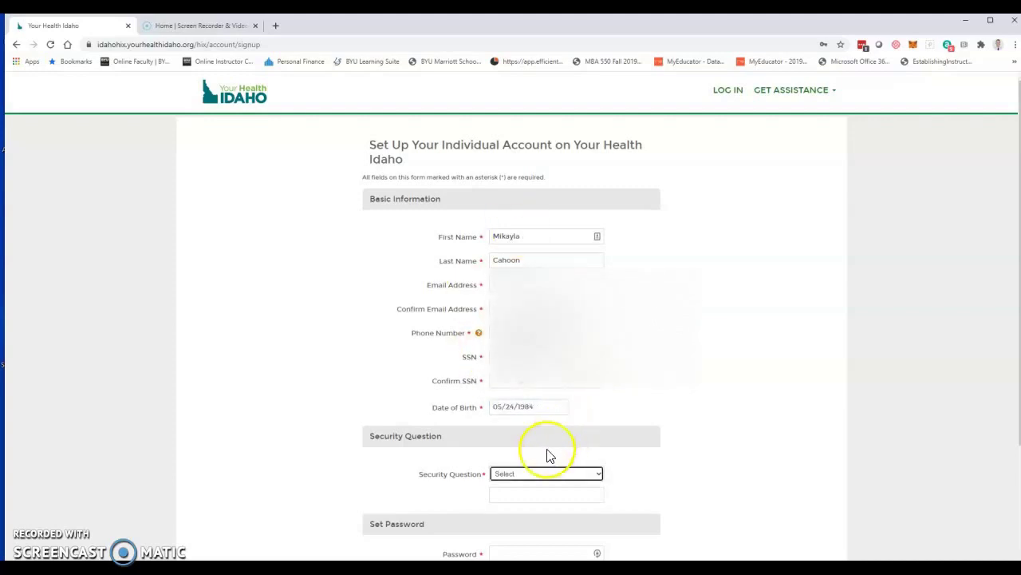
{"action": "left_click", "coordinate": [532, 479]}
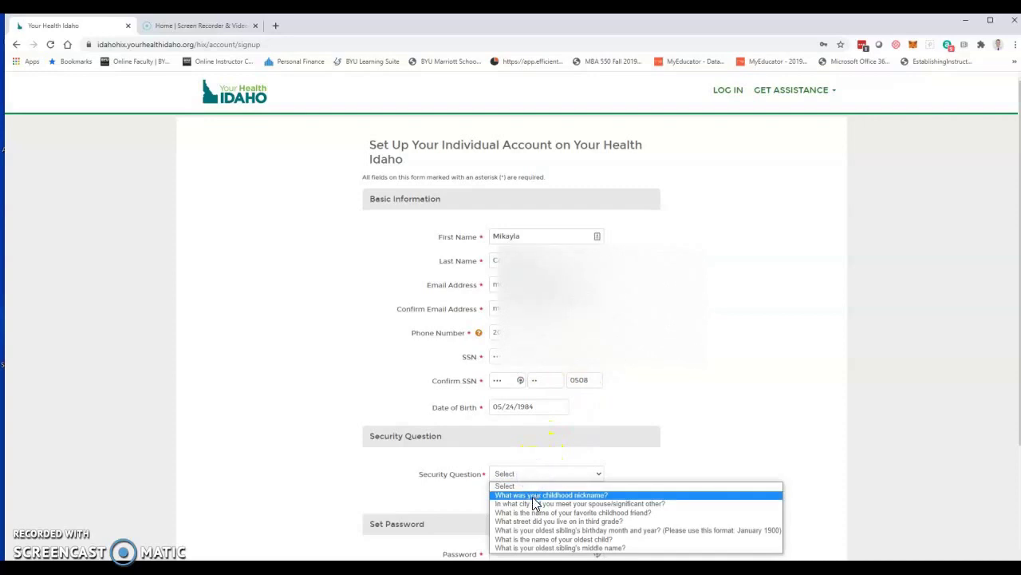
{"action": "left_click", "coordinate": [532, 503]}
{"action": "left_click", "coordinate": [510, 527]}
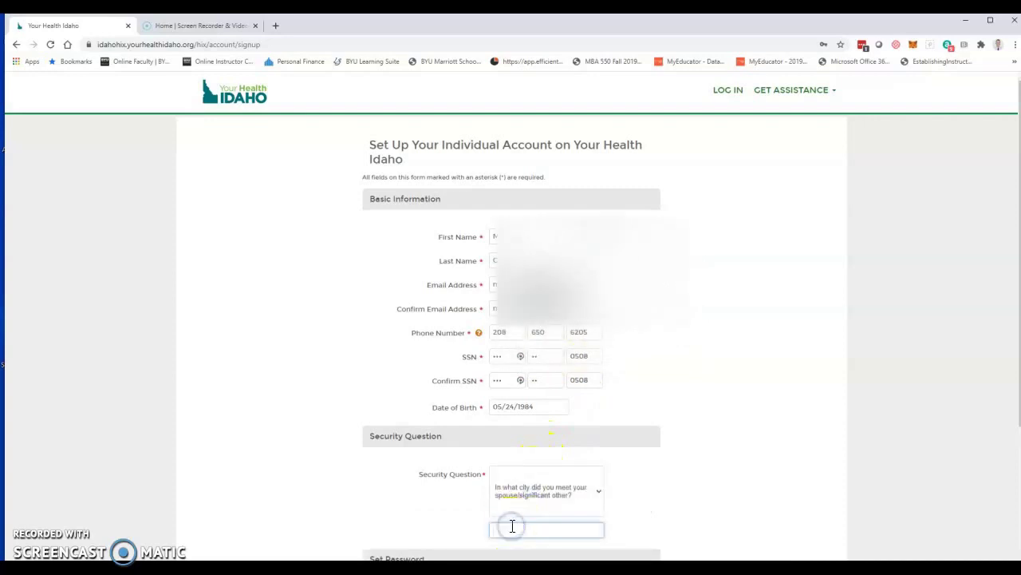
Step: Enter the security answer, then type the account password and its confirmation
{"action": "type", "text": "Declo"}
{"action": "key", "text": "Tab"}
{"action": "scroll", "coordinate": [539, 538], "scroll_direction": "down", "scroll_amount": 3}
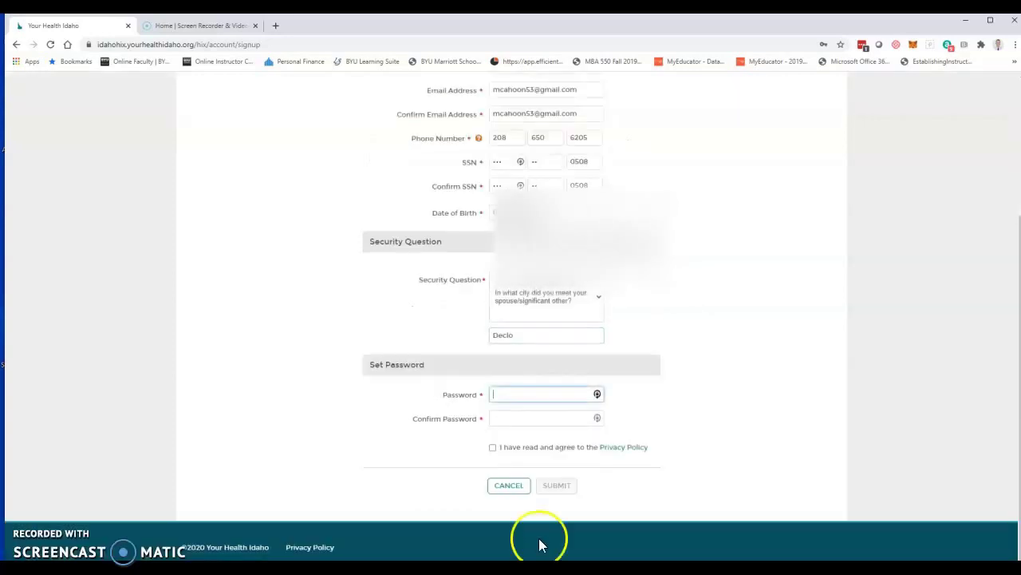
{"action": "type", "text": "•••••"}
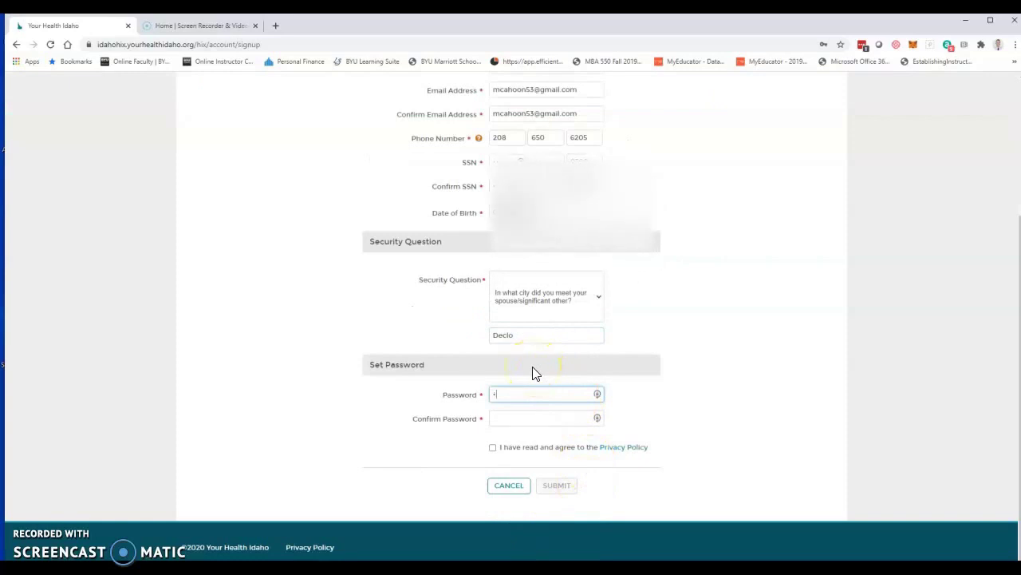
{"action": "type", "text": "•"}
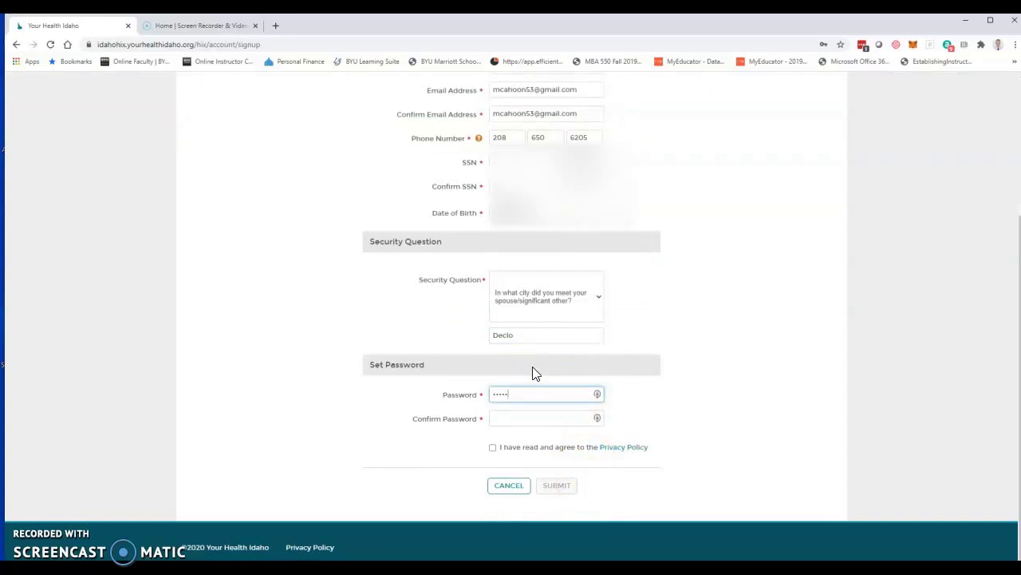
{"action": "type", "text": "•••"}
{"action": "key", "text": "Tab"}
{"action": "type", "text": "•••"}
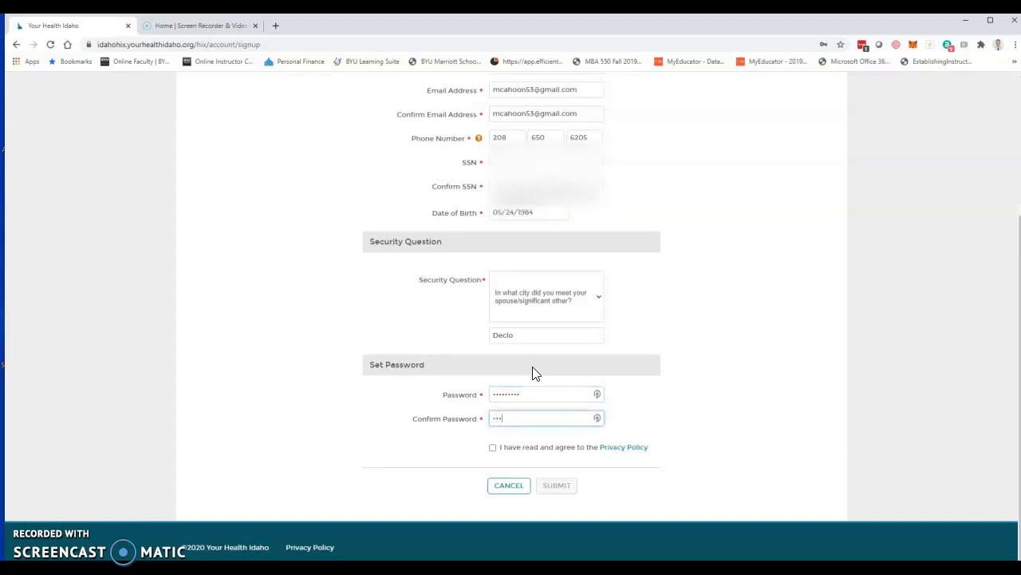
{"action": "type", "text": "•••••••"}
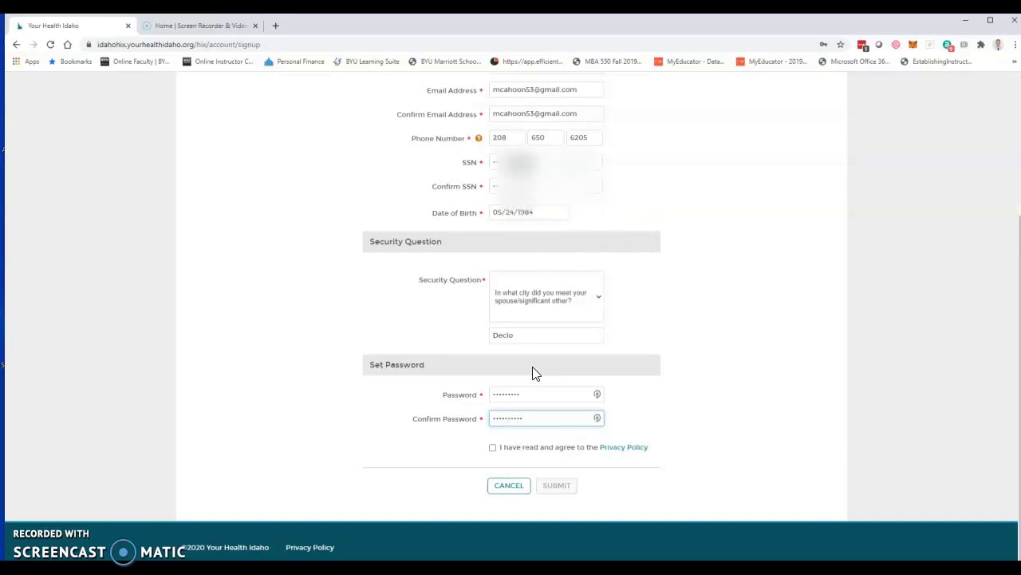
Step: Accept the Privacy Policy, retype the password confirmation to match, and submit the form
{"action": "left_click", "coordinate": [506, 447]}
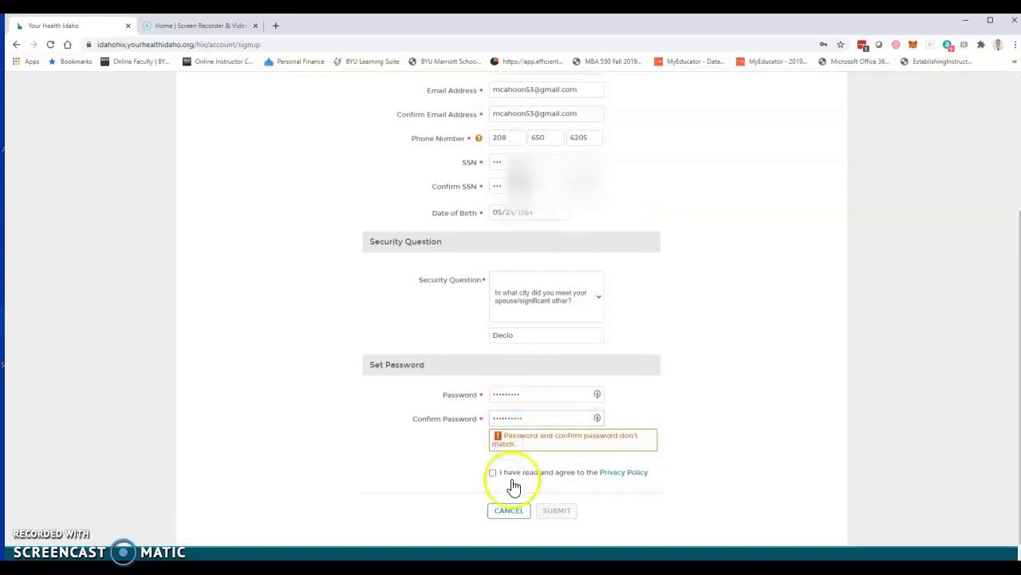
{"action": "left_click", "coordinate": [510, 472]}
{"action": "left_click_drag", "start_coordinate": [538, 418], "coordinate": [436, 417]}
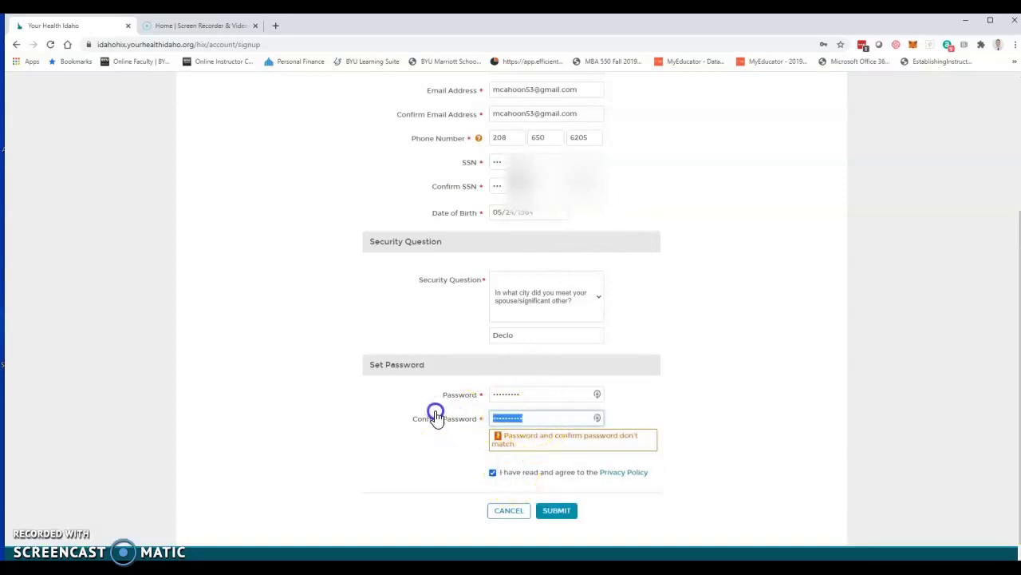
{"action": "type", "text": "•••"}
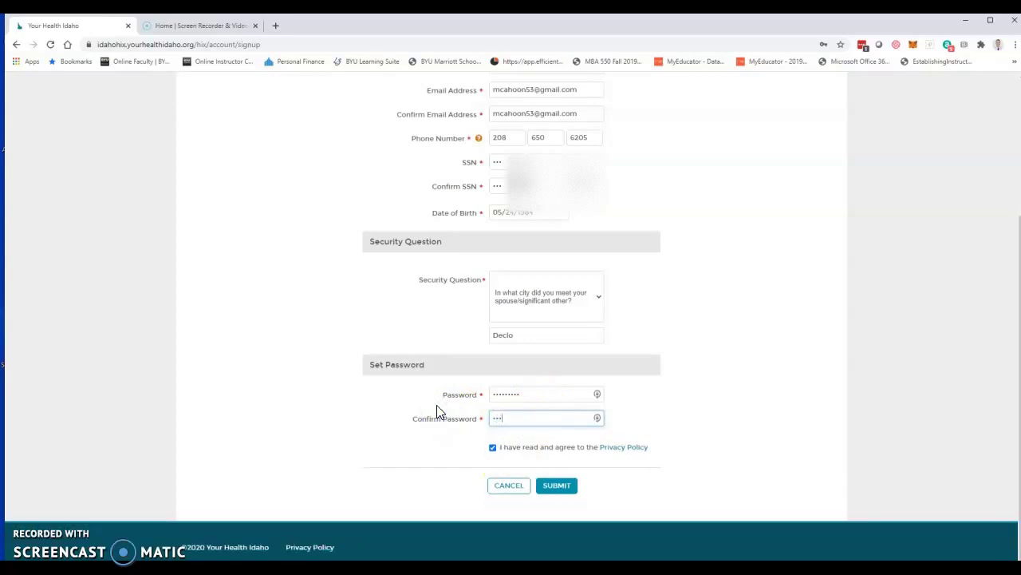
{"action": "type", "text": "••••••"}
{"action": "left_click", "coordinate": [437, 411]}
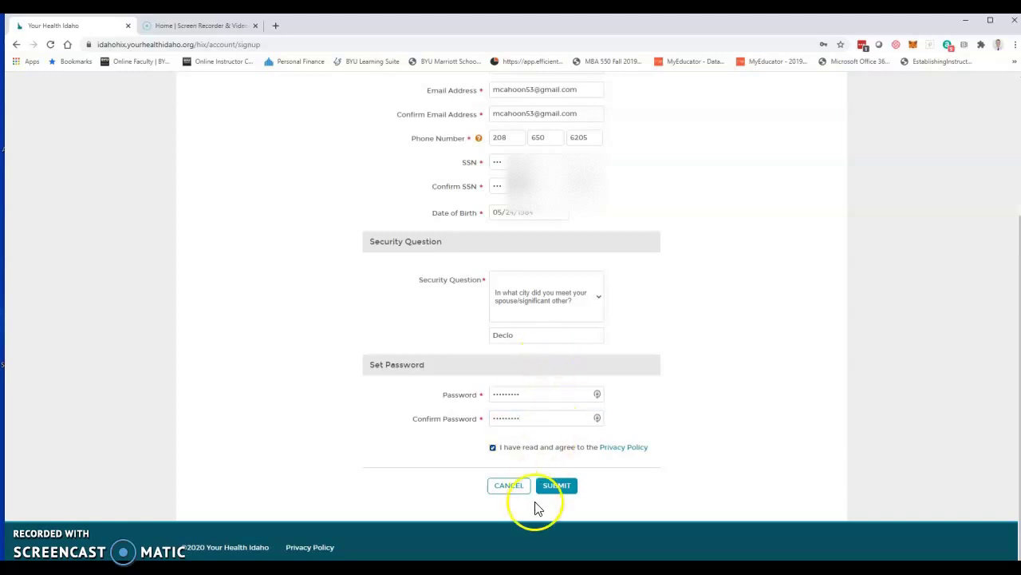
{"action": "left_click", "coordinate": [554, 488]}
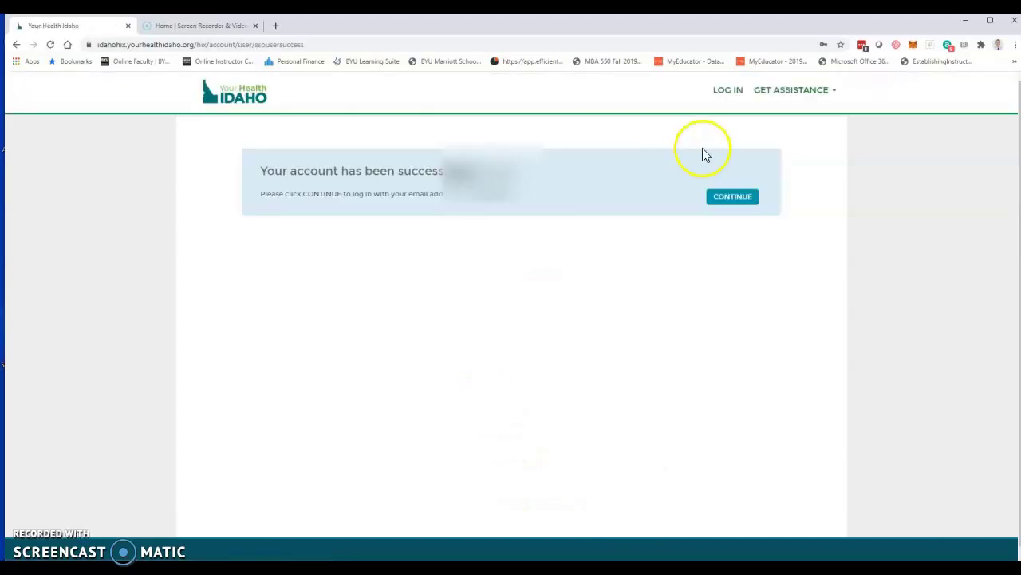
Step: Log in with the new account's email address and password
{"action": "left_click", "coordinate": [722, 204]}
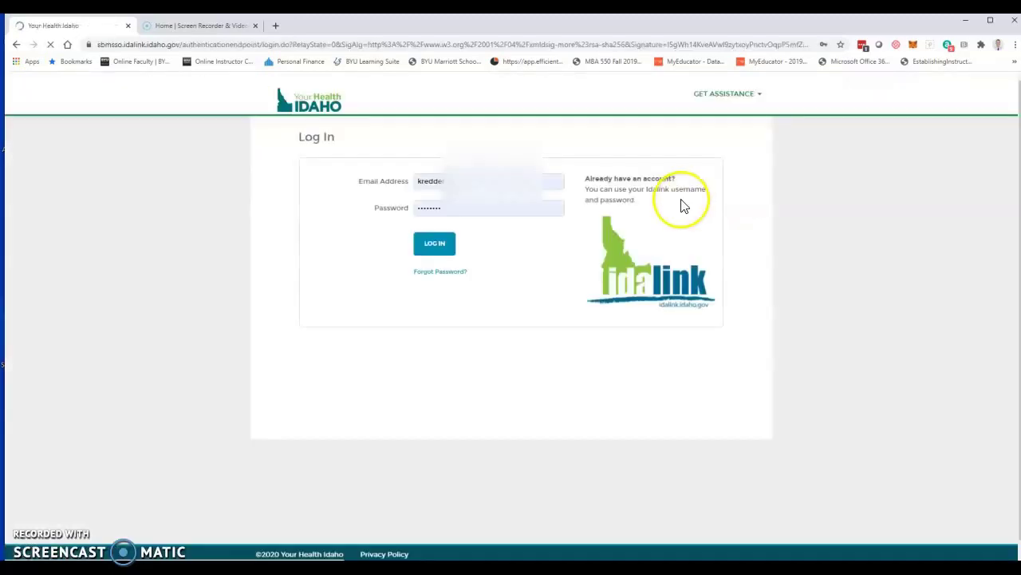
{"action": "left_click_drag", "start_coordinate": [547, 182], "coordinate": [391, 183]}
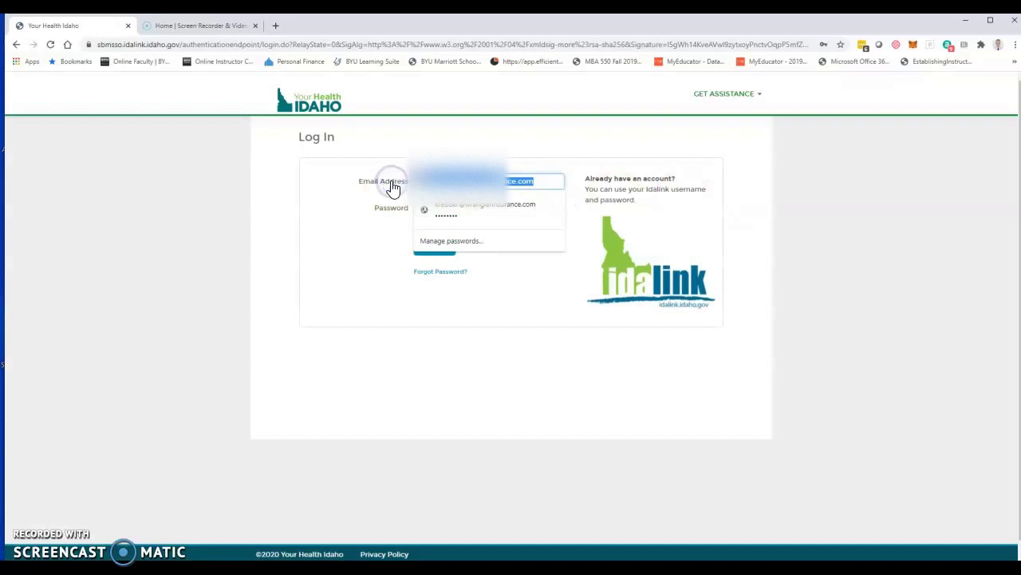
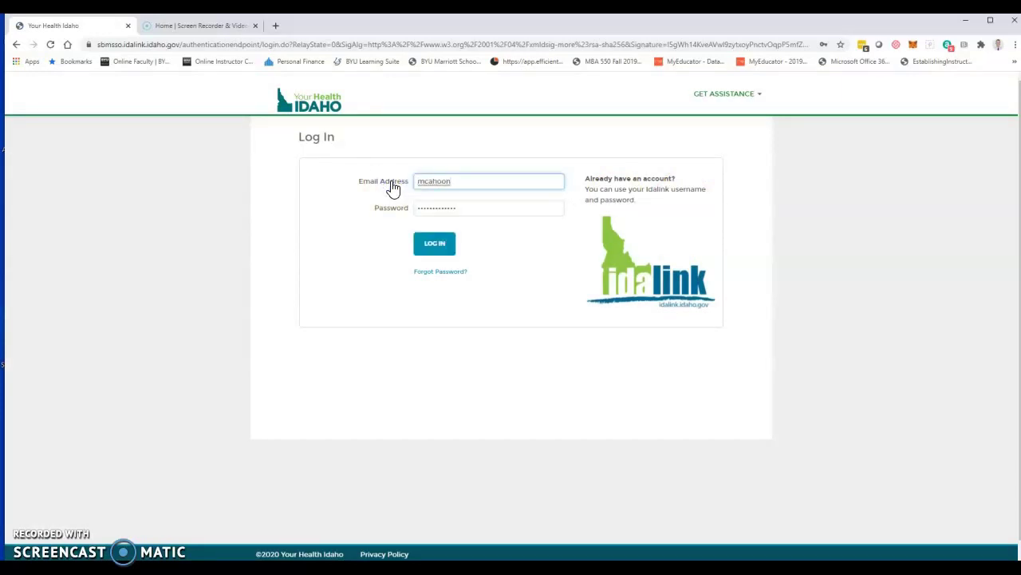
{"action": "key", "text": "Tab"}
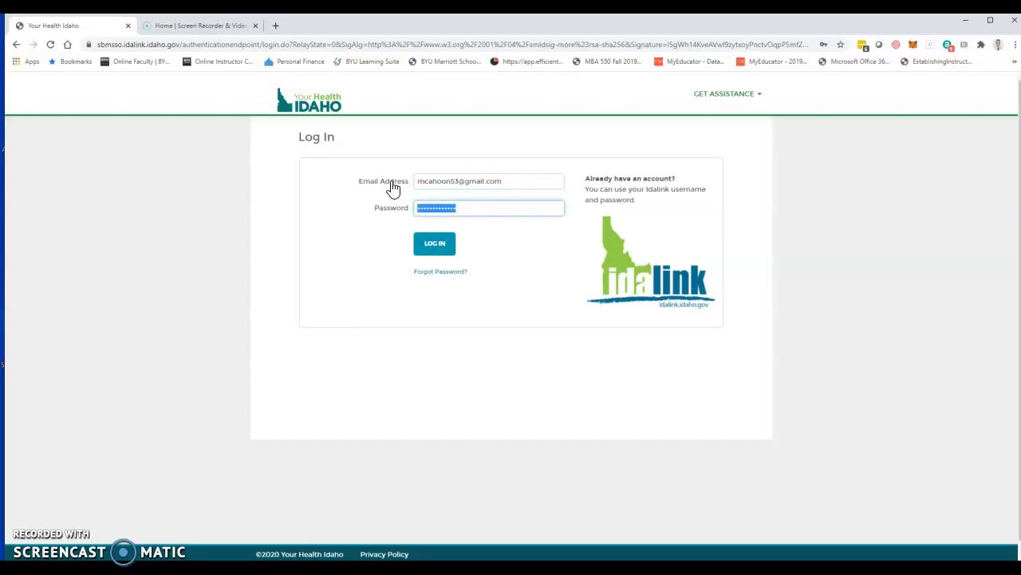
{"action": "type", "text": "•••••••••"}
{"action": "key", "text": "Return"}
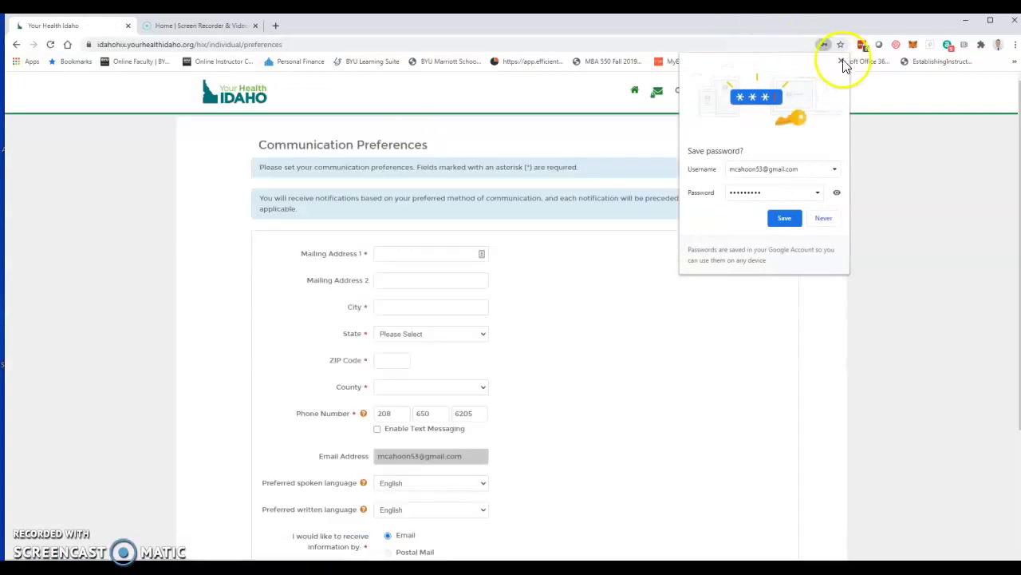
Step: Enter the mailing address, city, state Idaho, ZIP code and county
{"action": "left_click", "coordinate": [840, 61]}
{"action": "left_click", "coordinate": [406, 250]}
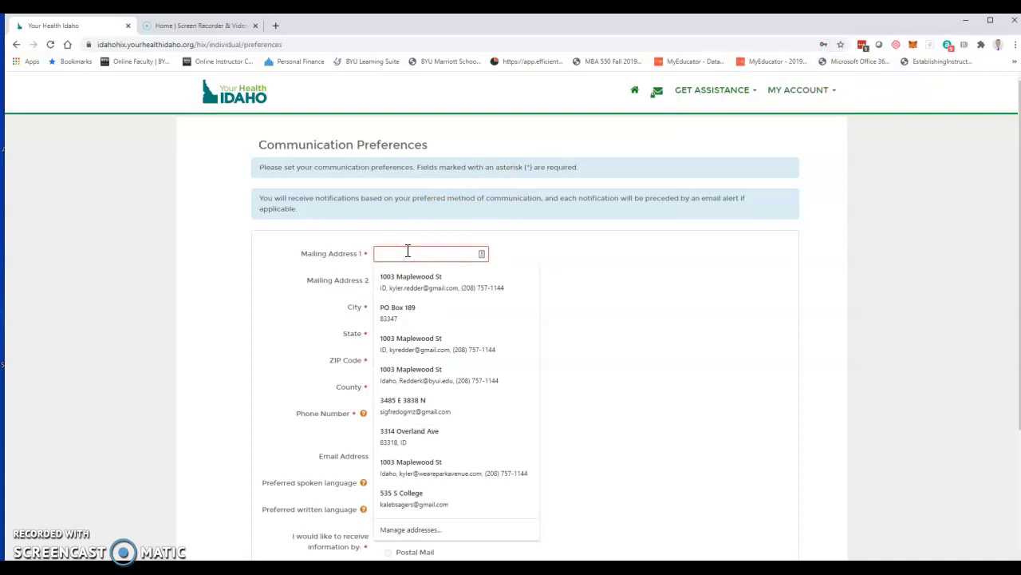
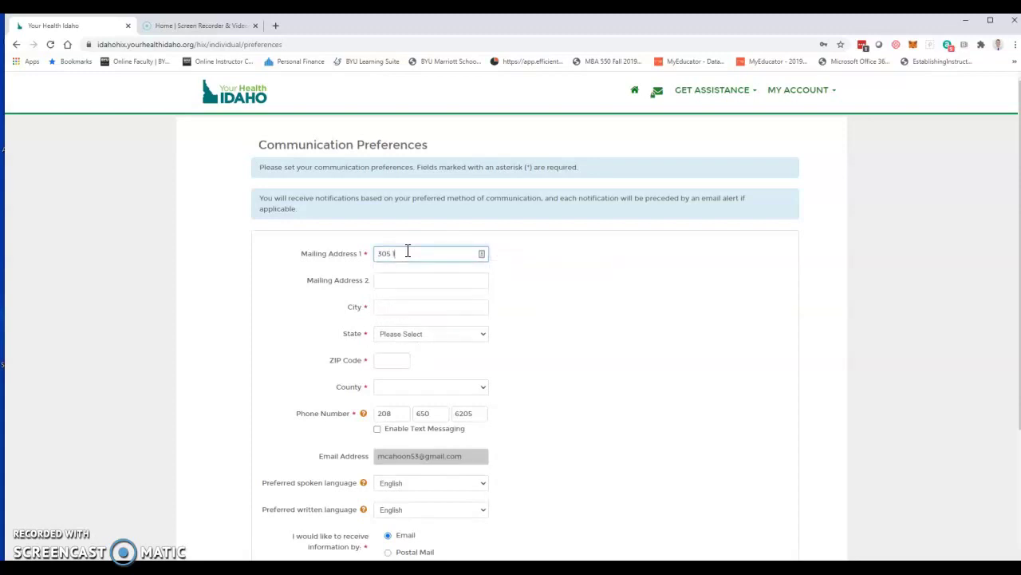
{"action": "key", "text": "Tab"}
{"action": "key", "text": "Tab"}
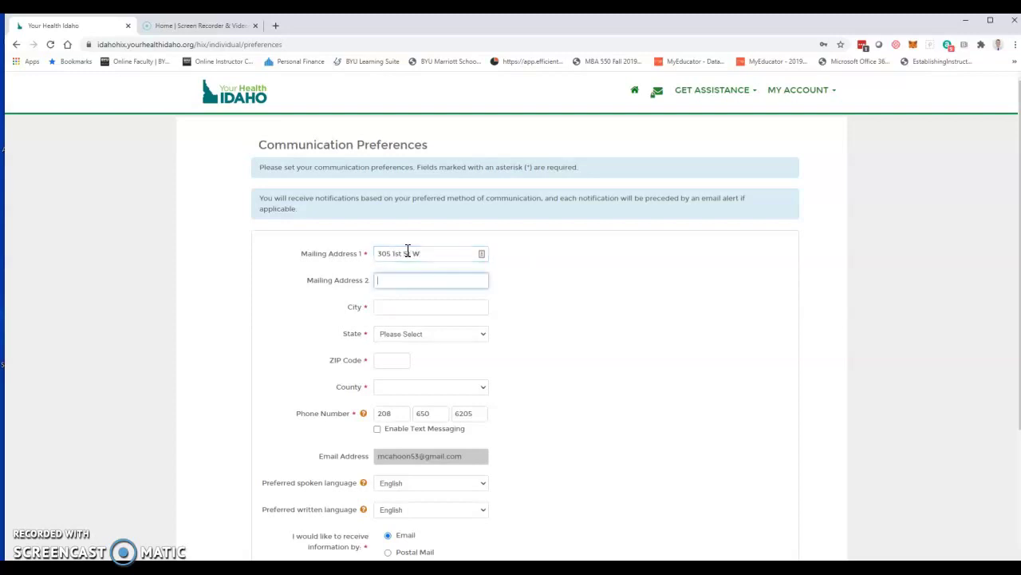
{"action": "type", "text": "Declo"}
{"action": "key", "text": "Tab"}
{"action": "key", "text": "i"}
{"action": "key", "text": "Tab"}
{"action": "type", "text": "83"}
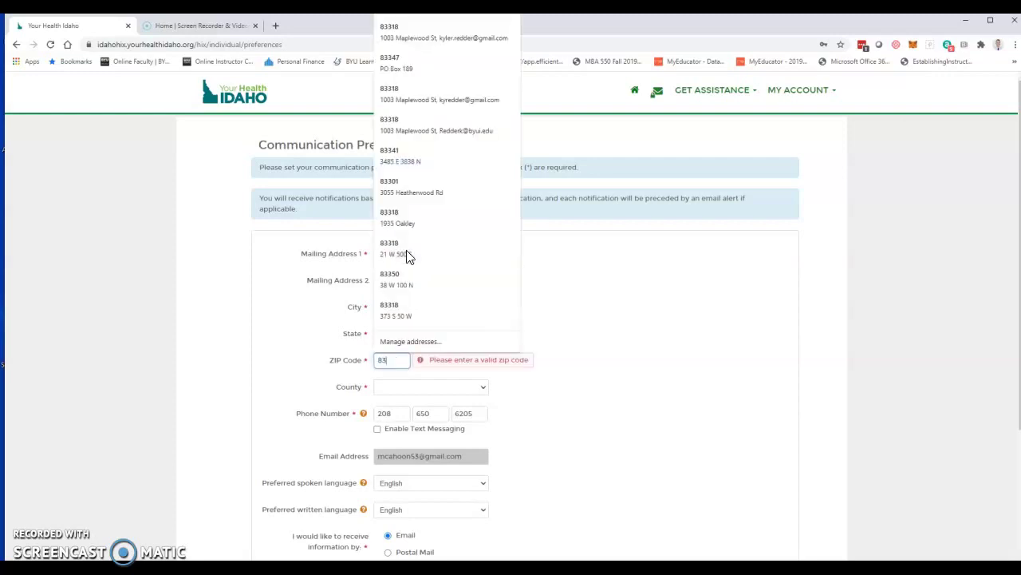
{"action": "left_click", "coordinate": [407, 251]}
{"action": "key", "text": "Tab"}
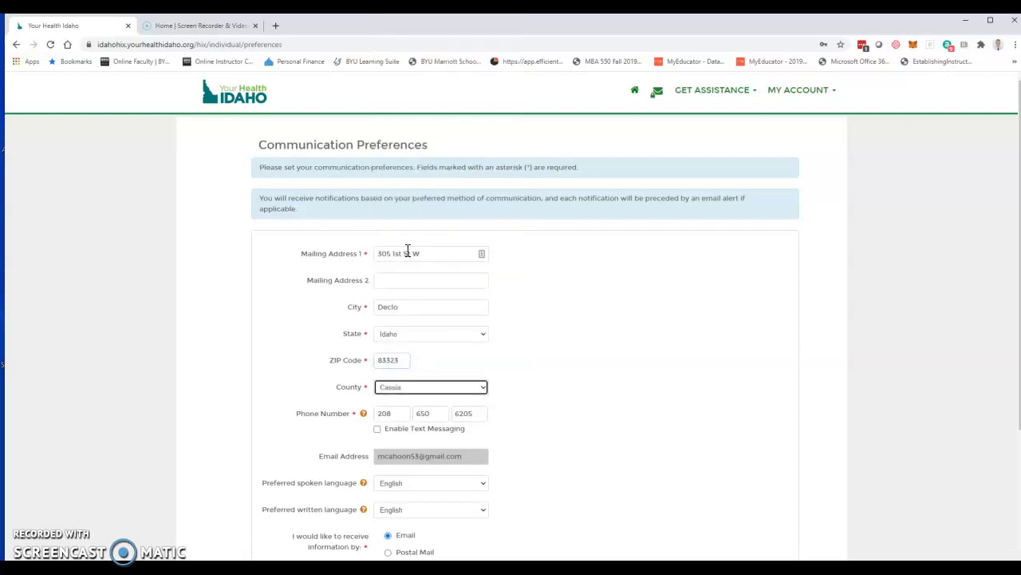
Step: Submit the communication preferences, accepting the suggested standardized address
{"action": "scroll", "coordinate": [391, 352], "scroll_direction": "down", "scroll_amount": 3}
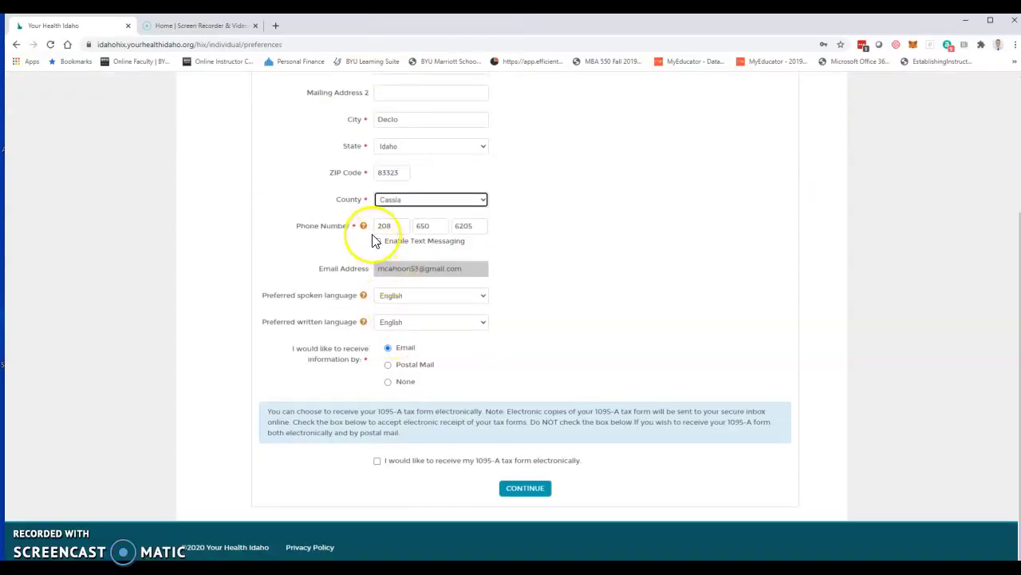
{"action": "scroll", "coordinate": [375, 241], "scroll_direction": "up", "scroll_amount": 1}
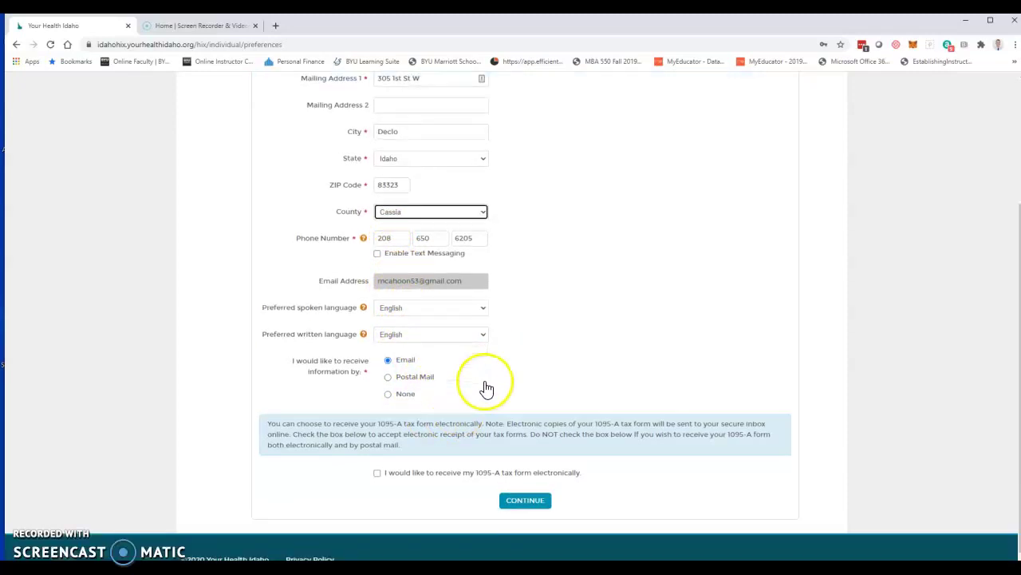
{"action": "scroll", "coordinate": [486, 388], "scroll_direction": "down", "scroll_amount": 1}
{"action": "left_click", "coordinate": [526, 490]}
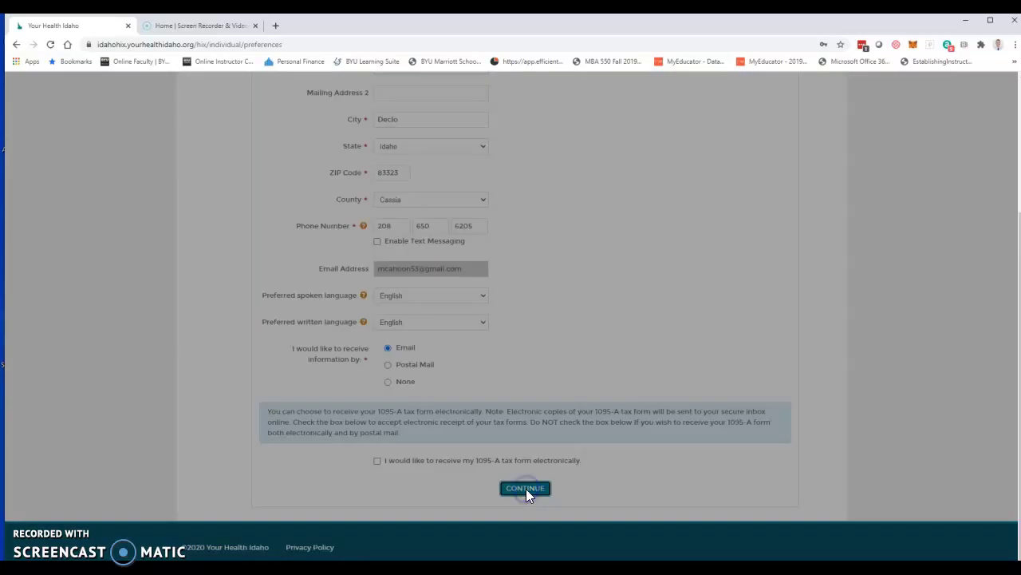
{"action": "left_click", "coordinate": [433, 186]}
{"action": "left_click", "coordinate": [641, 265]}
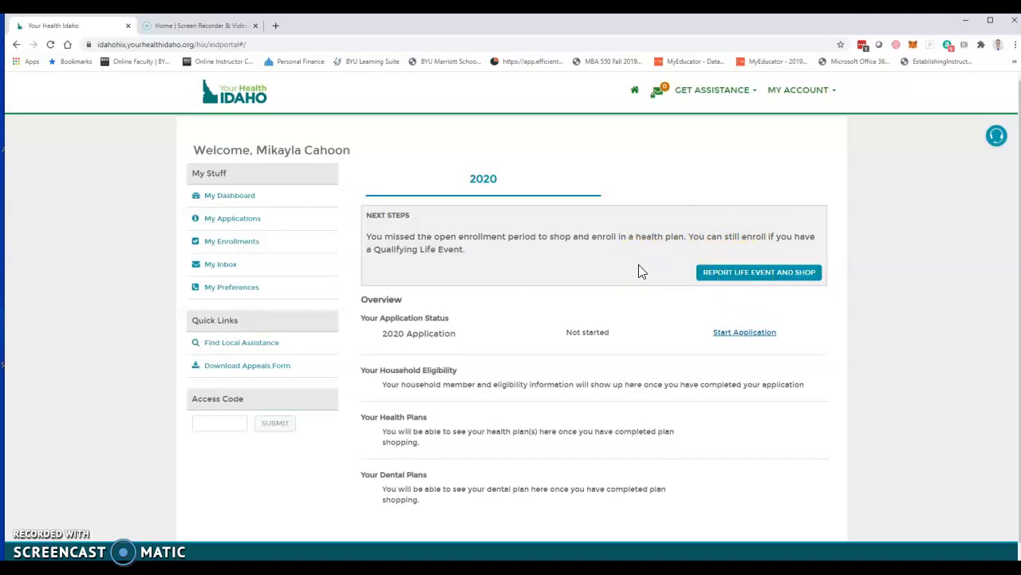
Step: Search for certified agents near the applicant's ZIP code and choose the agent found
{"action": "left_click", "coordinate": [241, 345]}
{"action": "left_click", "coordinate": [409, 366]}
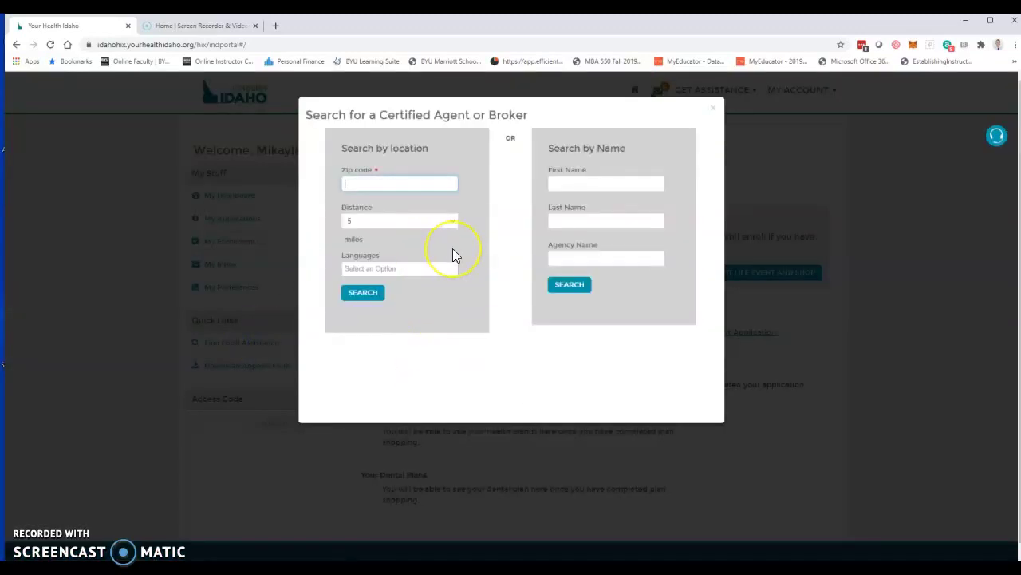
{"action": "type", "text": "83347"}
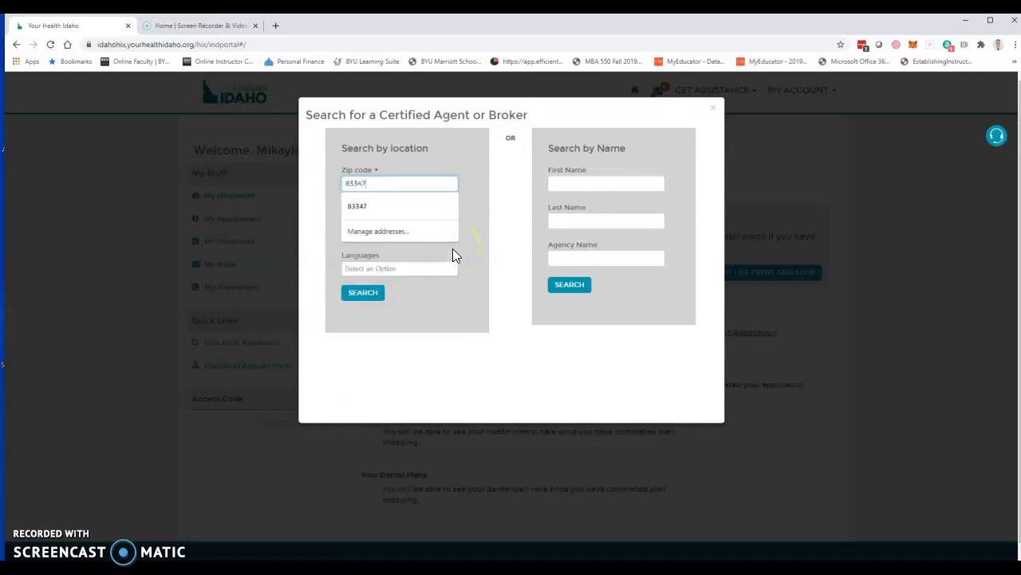
{"action": "left_click", "coordinate": [461, 209]}
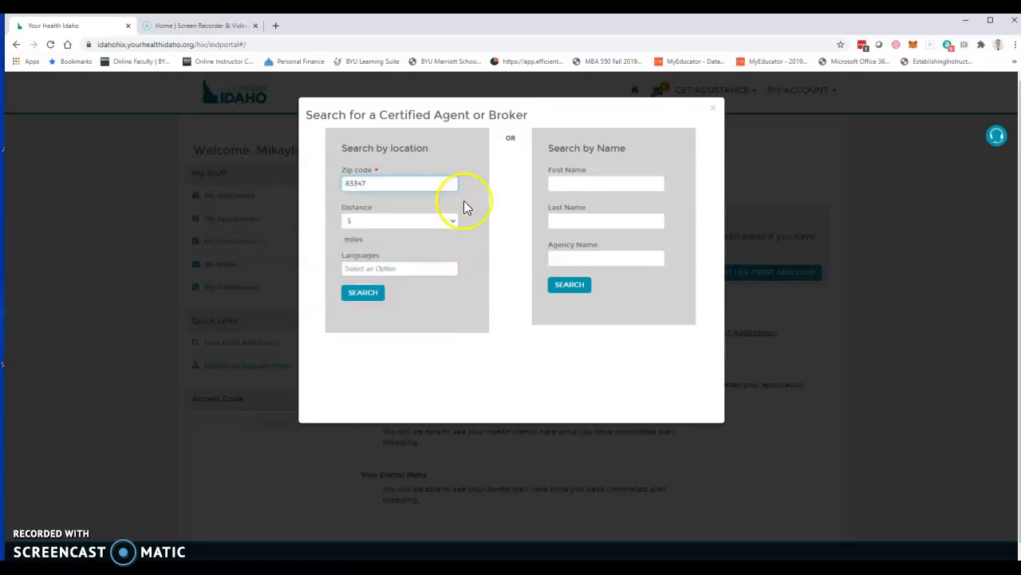
{"action": "left_click", "coordinate": [369, 295]}
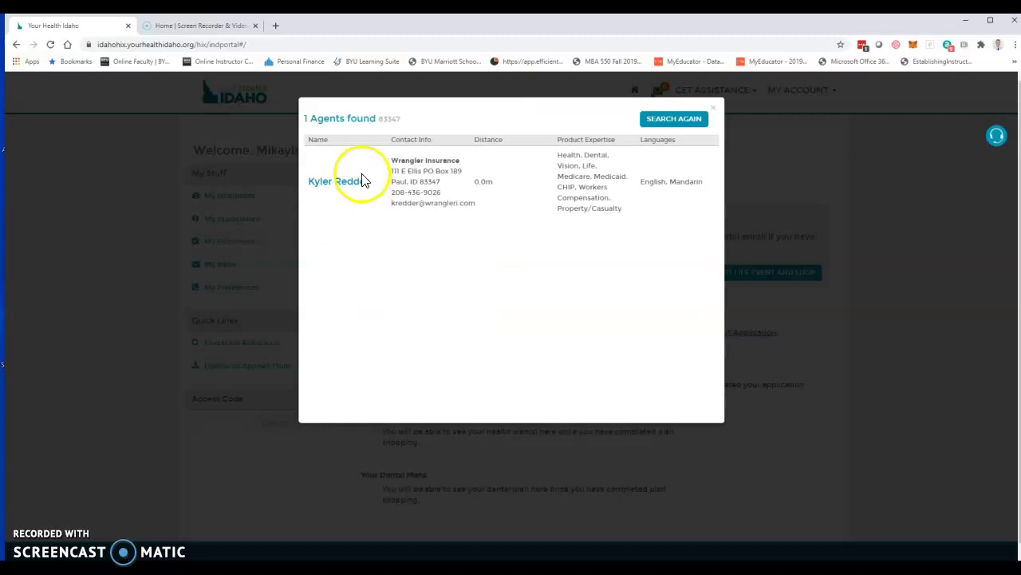
{"action": "left_click", "coordinate": [339, 182]}
{"action": "left_click", "coordinate": [663, 166]}
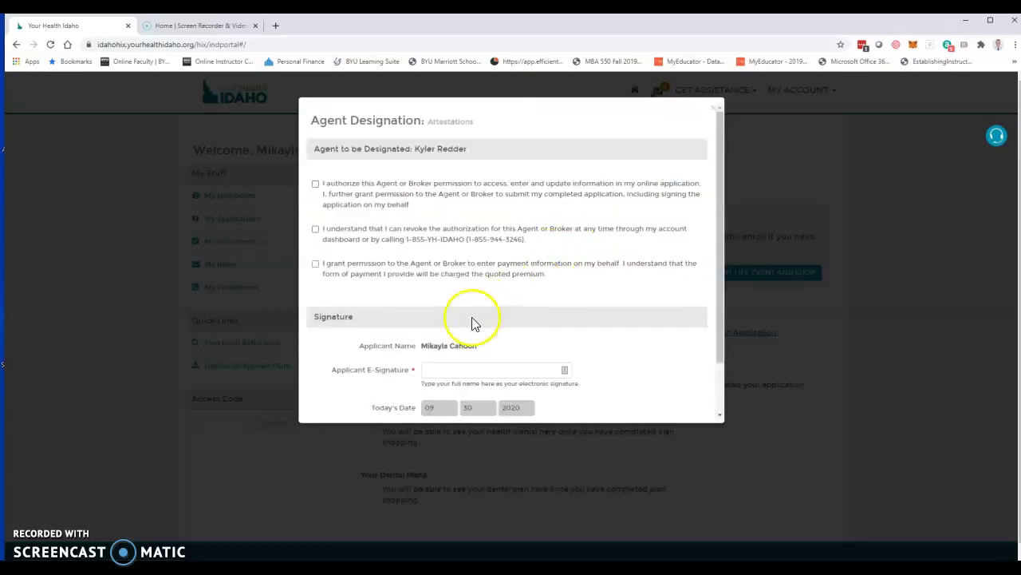
Step: Tick all three attestations, e-sign with the applicant's name, and confirm the designation
{"action": "left_click", "coordinate": [407, 202]}
{"action": "left_click", "coordinate": [396, 237]}
{"action": "left_click", "coordinate": [392, 268]}
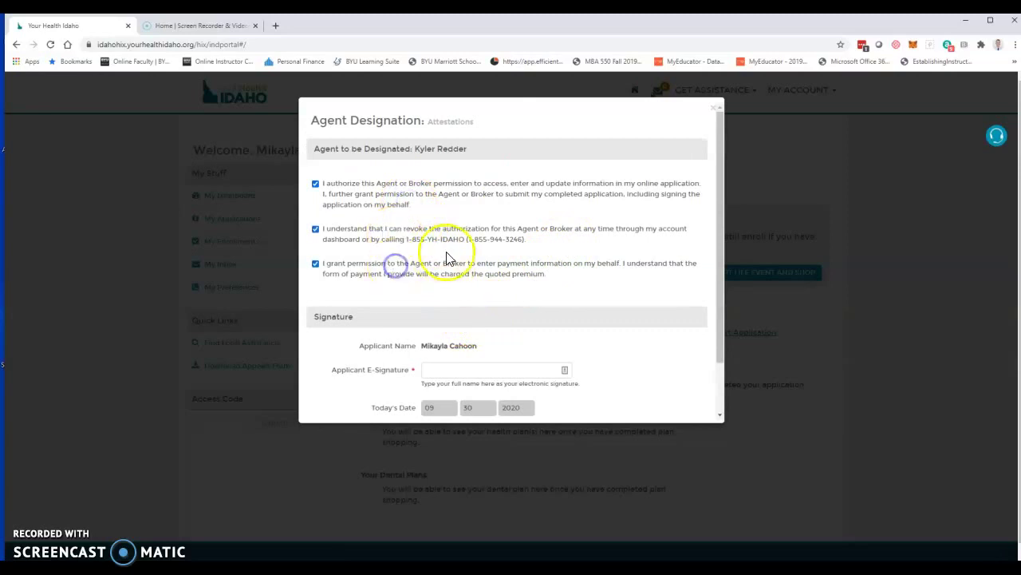
{"action": "scroll", "coordinate": [431, 276], "scroll_direction": "down", "scroll_amount": 1}
{"action": "left_click", "coordinate": [459, 310]}
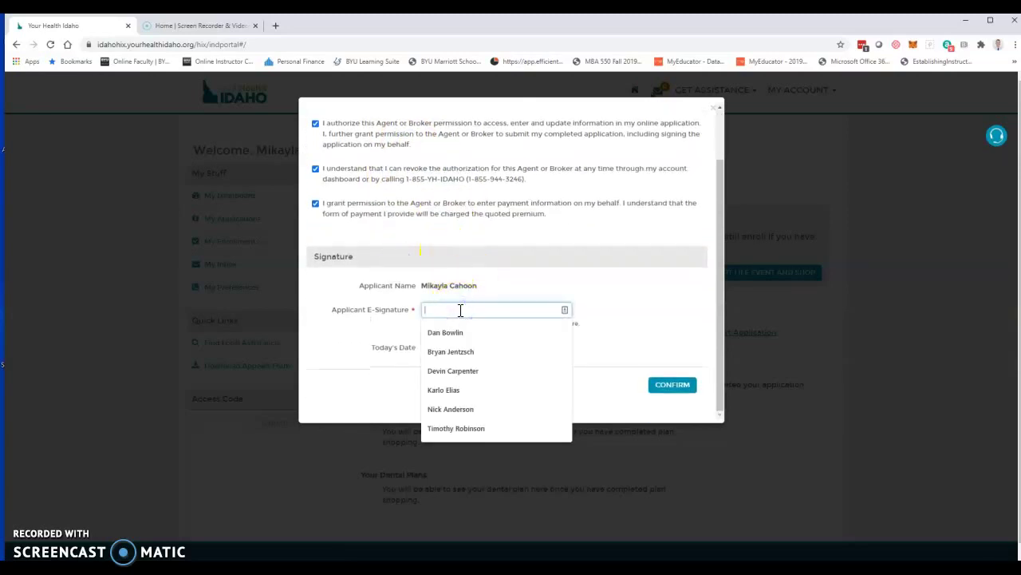
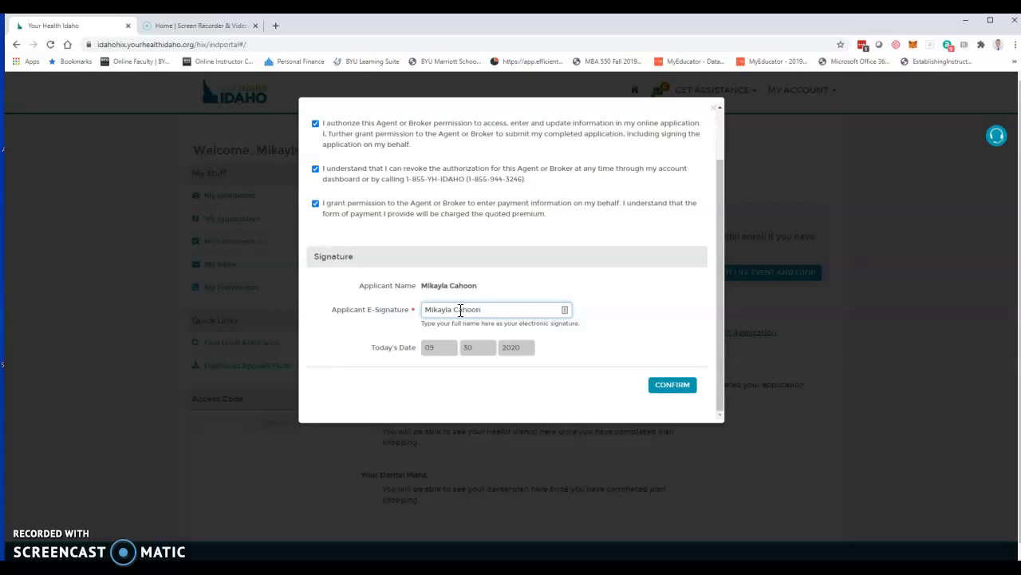
{"action": "left_click", "coordinate": [673, 385]}
{"action": "left_click", "coordinate": [699, 356]}
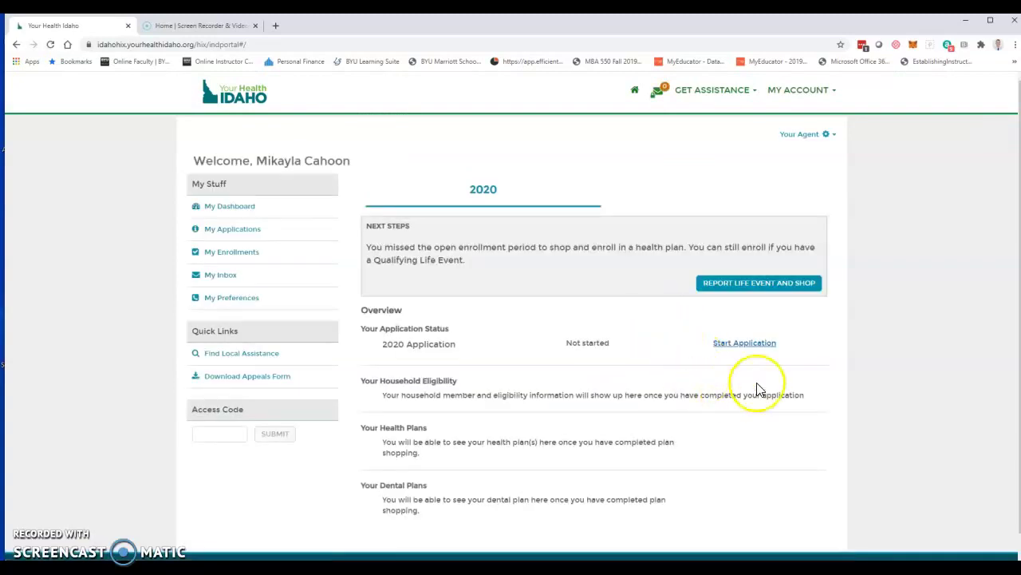
Step: Report Loss of Minimum Essential Coverage as the qualifying life event and continue
{"action": "left_click", "coordinate": [732, 292]}
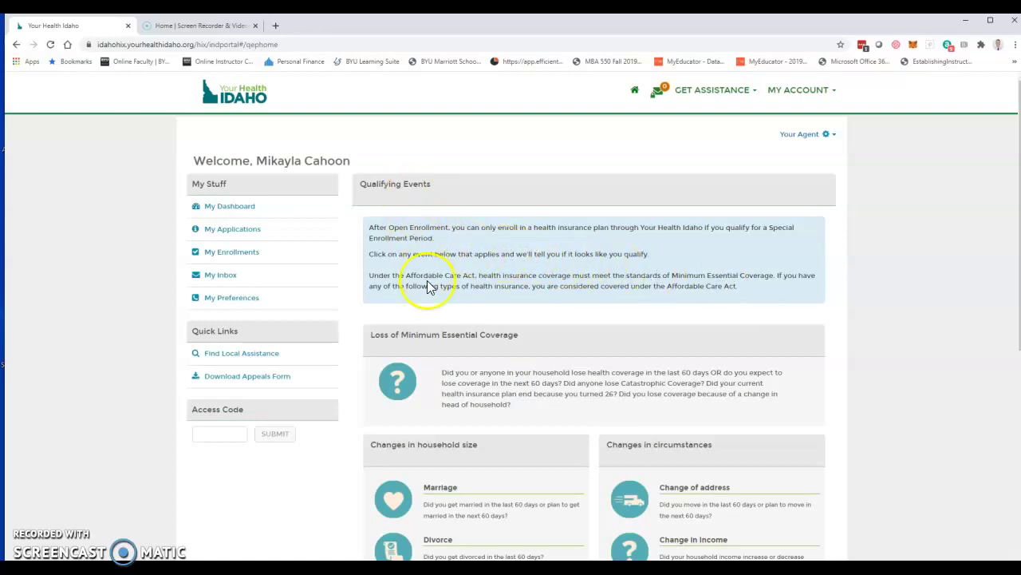
{"action": "left_click", "coordinate": [399, 378]}
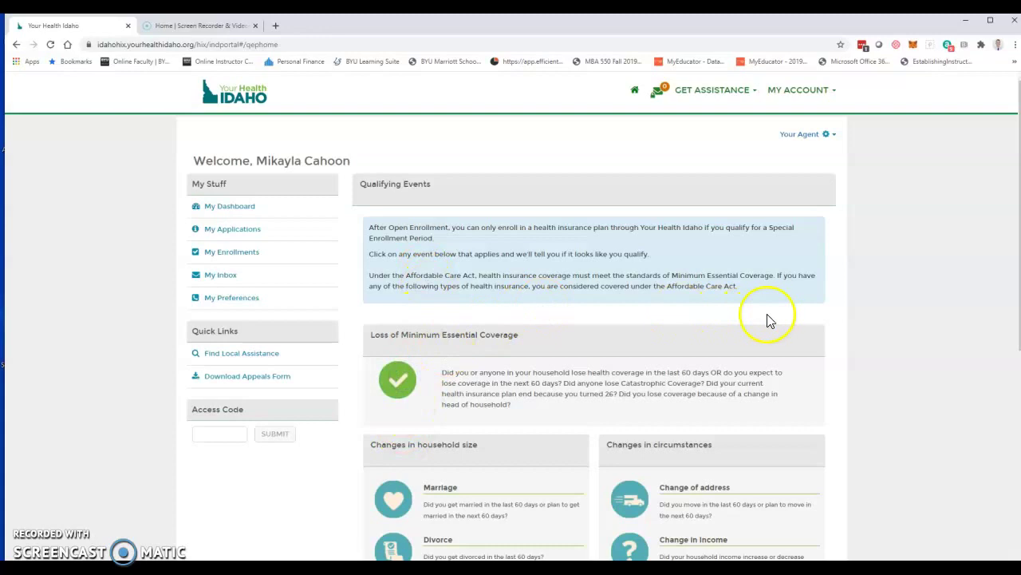
{"action": "scroll", "coordinate": [766, 319], "scroll_direction": "down", "scroll_amount": 3}
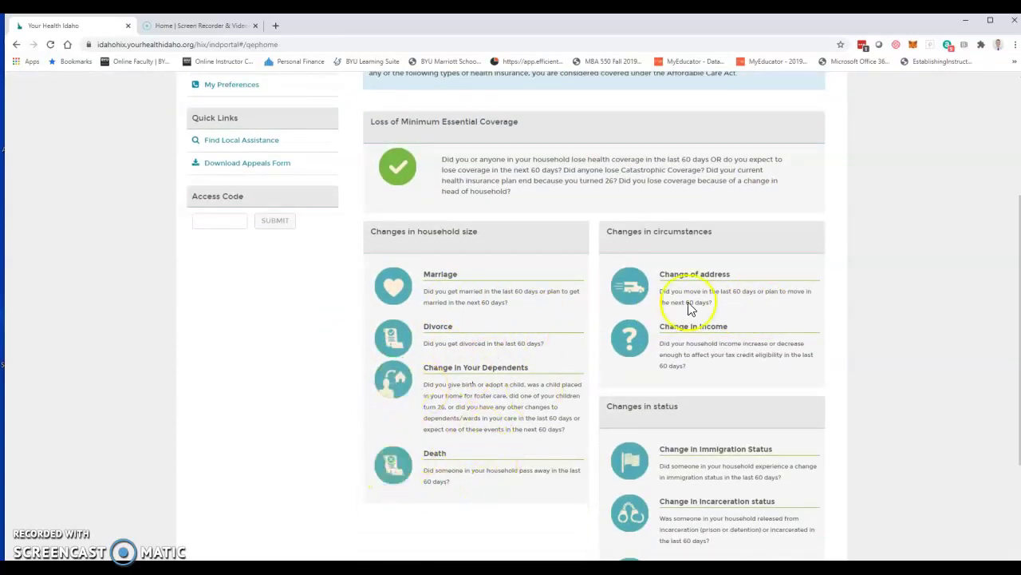
{"action": "scroll", "coordinate": [763, 399], "scroll_direction": "down", "scroll_amount": 2}
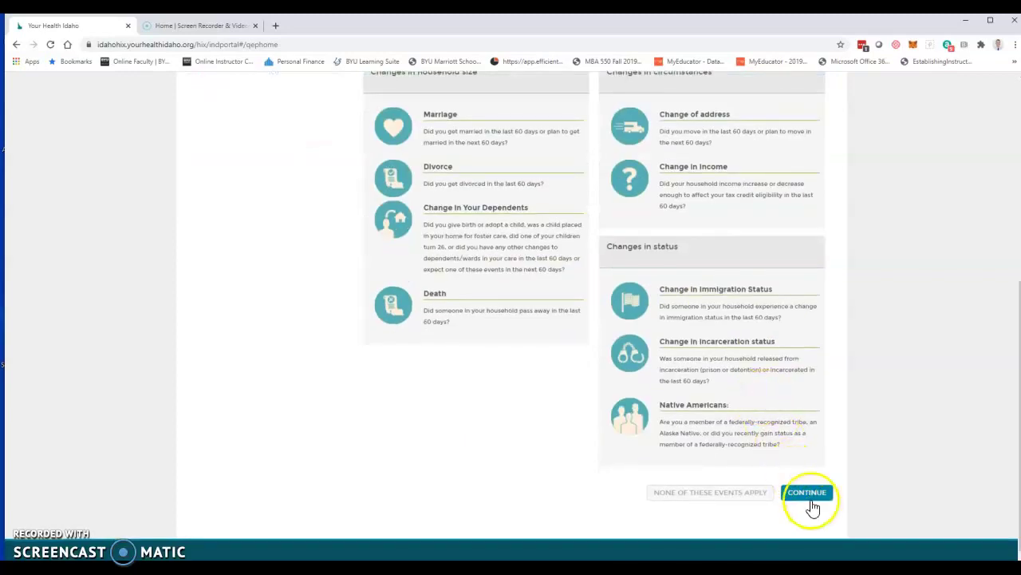
{"action": "left_click", "coordinate": [809, 494]}
{"action": "left_click", "coordinate": [800, 471]}
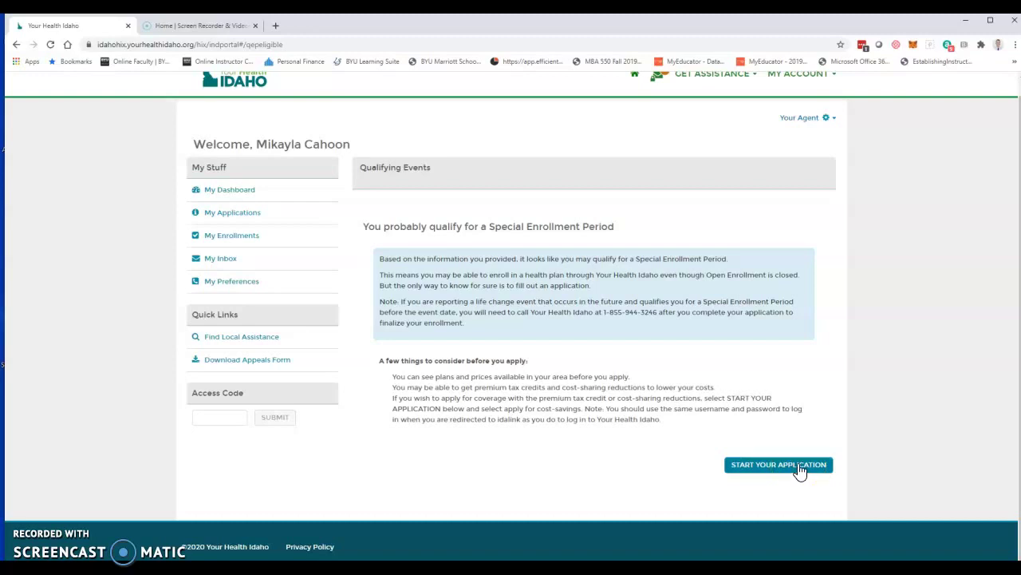
Step: Start the application and choose Apply for Cost-Savings in the coverage dialog
{"action": "left_click", "coordinate": [800, 469]}
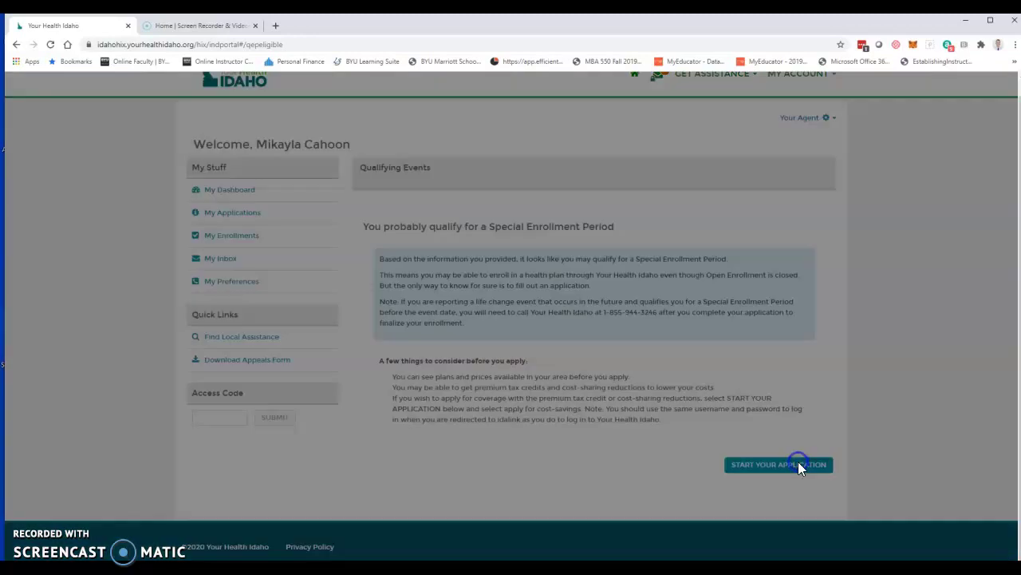
{"action": "left_click", "coordinate": [469, 243]}
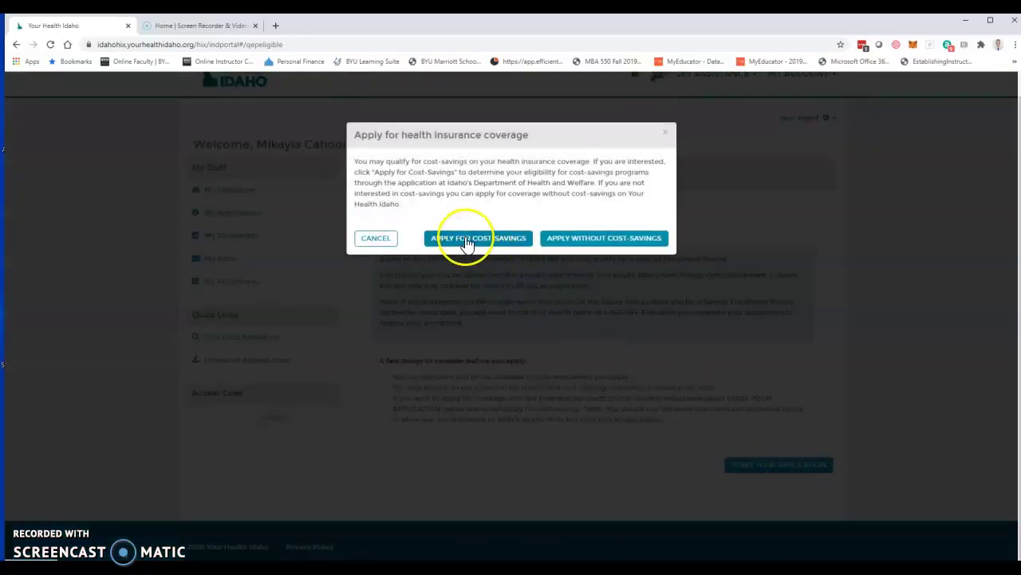
{"action": "left_click", "coordinate": [582, 248]}
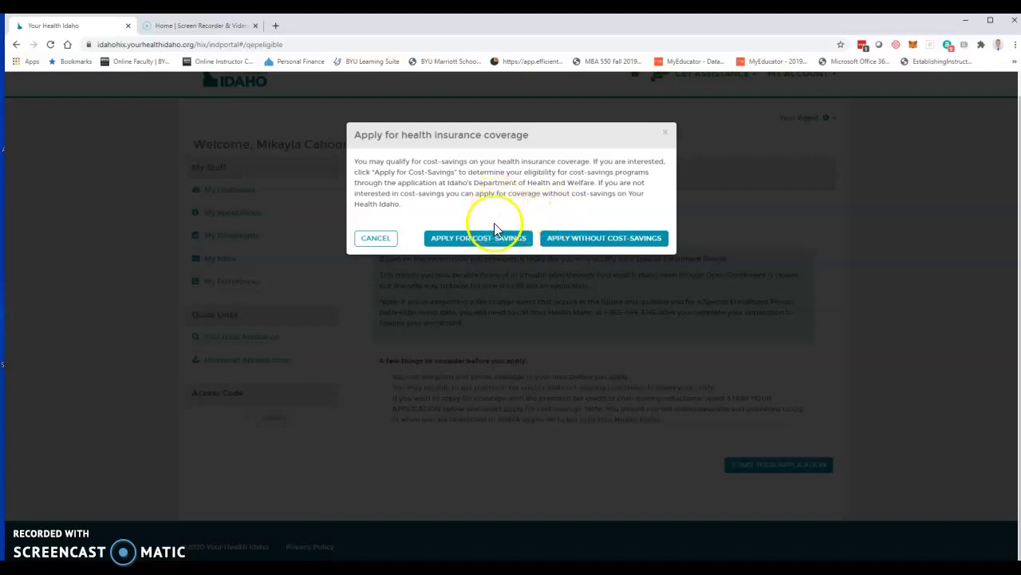
{"action": "left_click", "coordinate": [488, 246]}
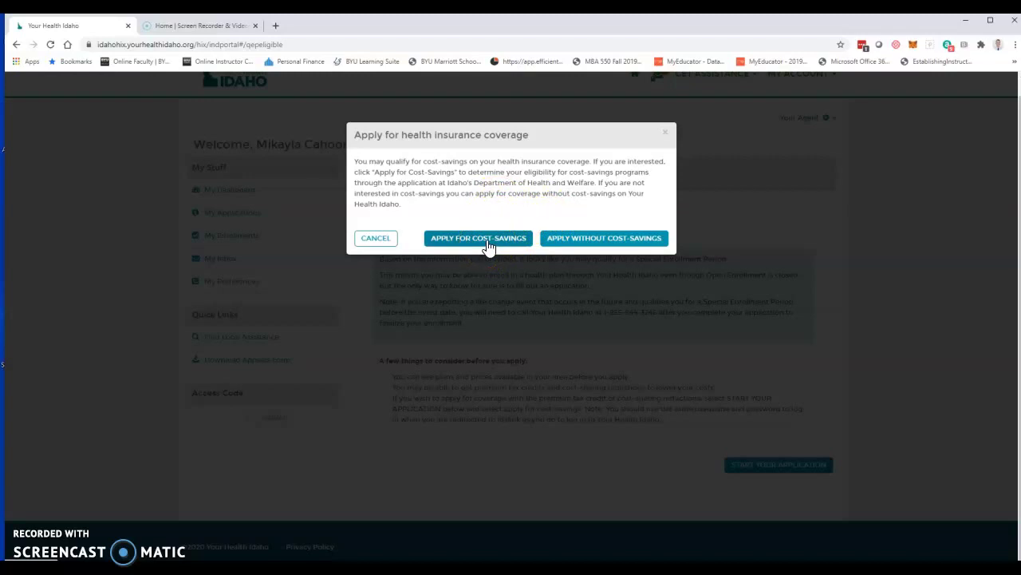
{"action": "left_click", "coordinate": [489, 245]}
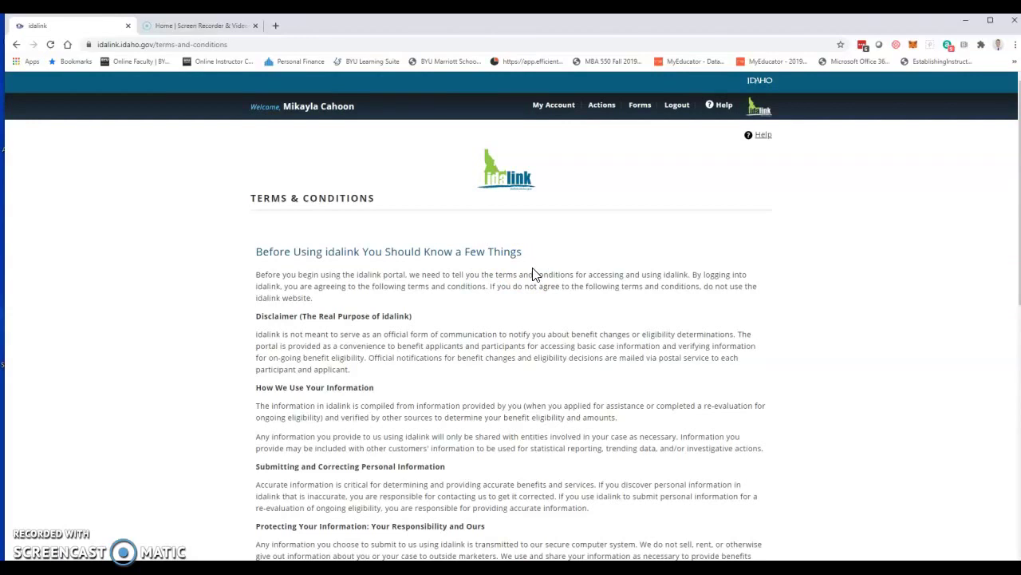
Step: Agree to idalink's terms and answer No to logging in as an agent
{"action": "scroll", "coordinate": [534, 274], "scroll_direction": "down", "scroll_amount": 10}
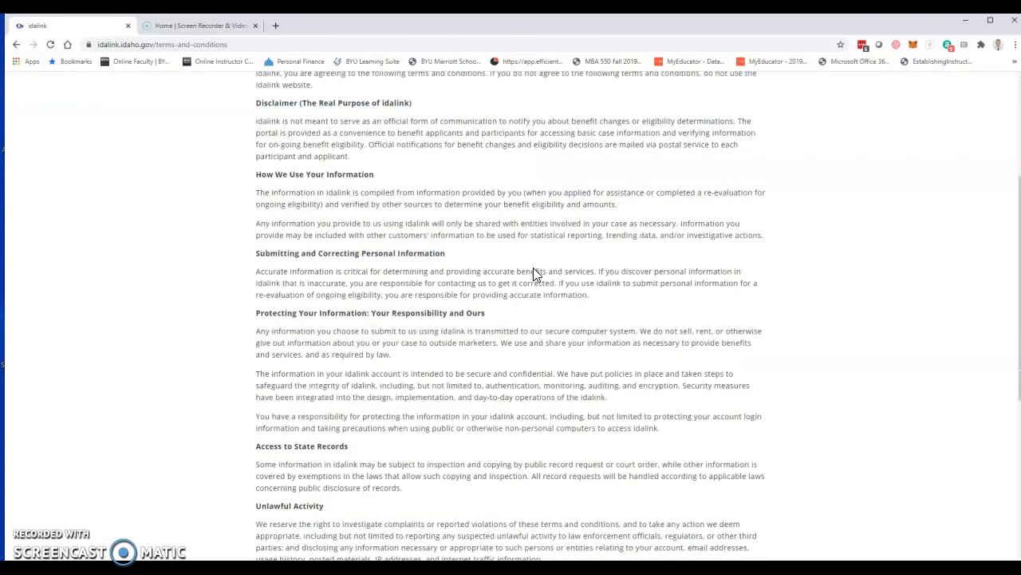
{"action": "left_click", "coordinate": [286, 448]}
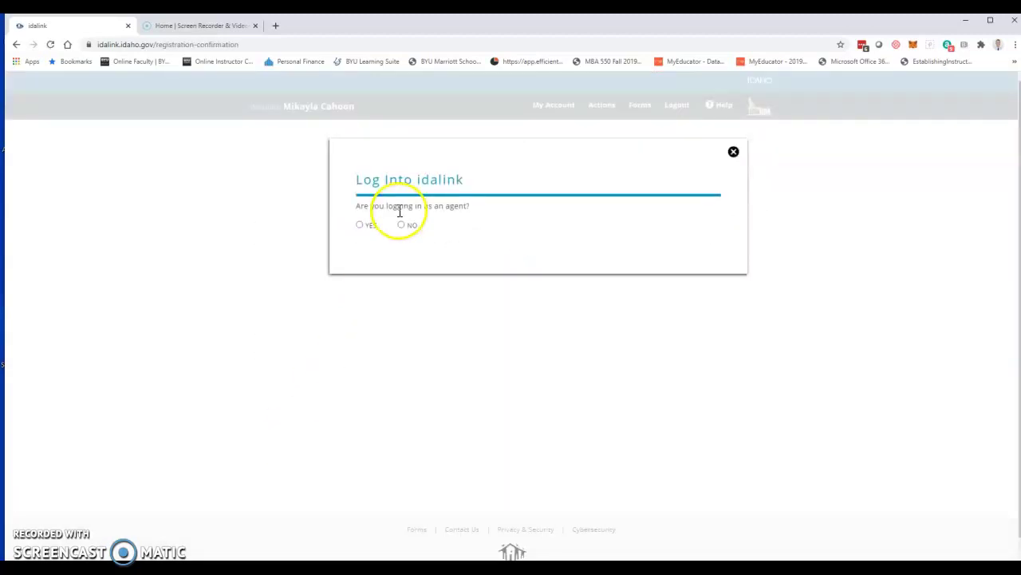
{"action": "left_click", "coordinate": [403, 226]}
Step: Enter the applicant's Social Security number and date of birth, then save
{"action": "left_click", "coordinate": [483, 287]}
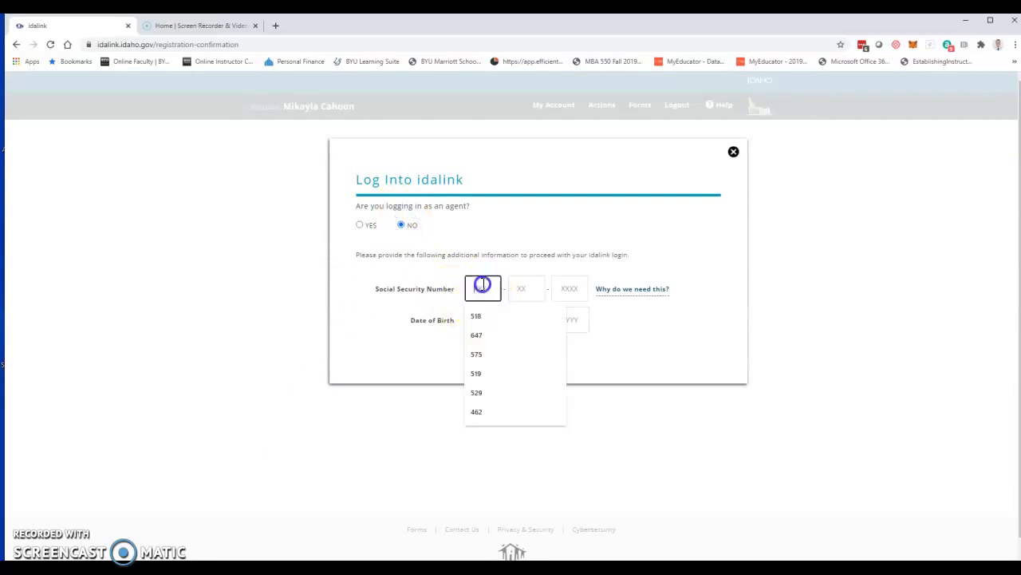
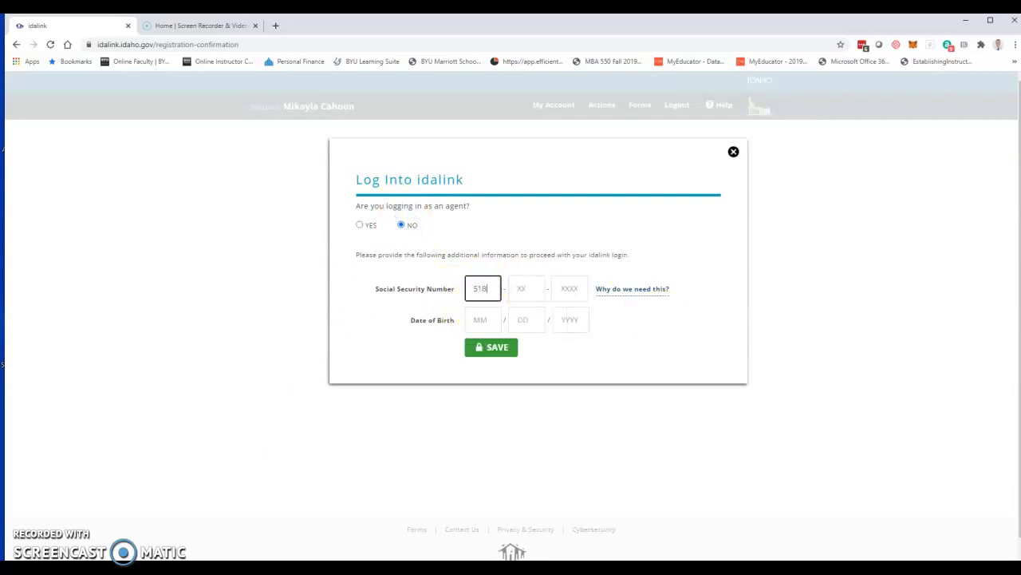
{"action": "key", "text": "Tab"}
{"action": "key", "text": "Tab"}
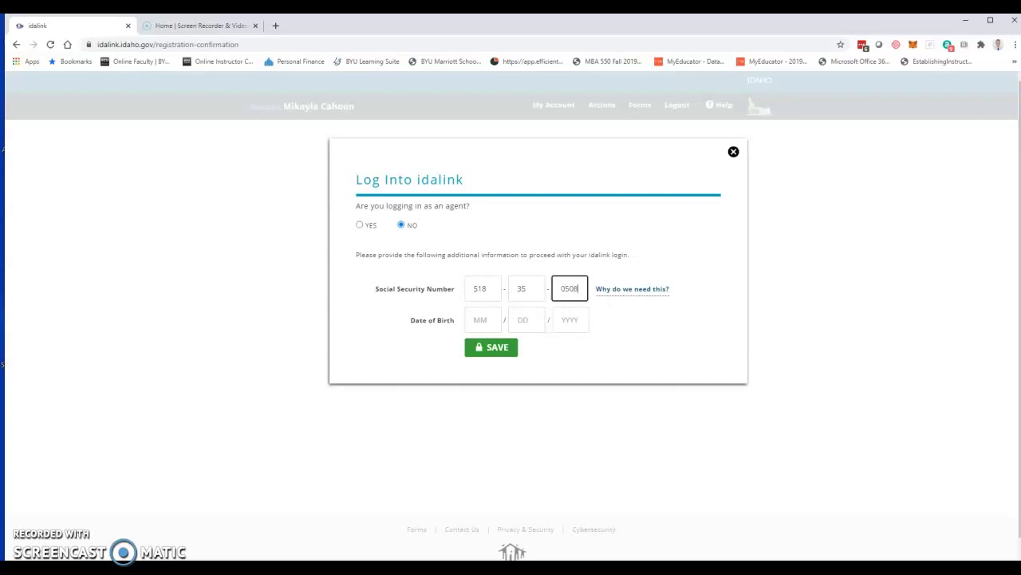
{"action": "key", "text": "Tab"}
{"action": "key", "text": "Tab"}
{"action": "key", "text": "Tab"}
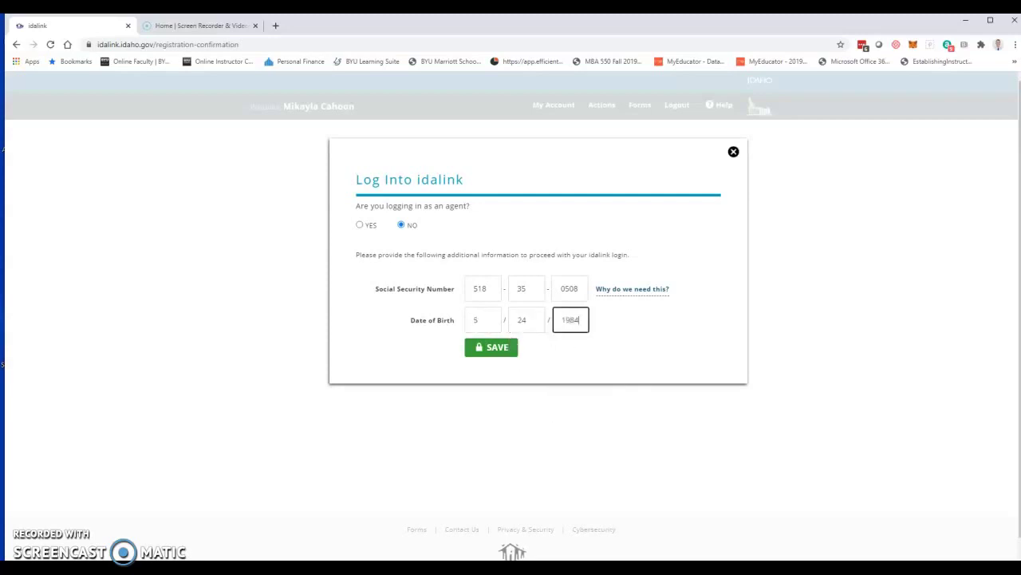
{"action": "left_click", "coordinate": [487, 351]}
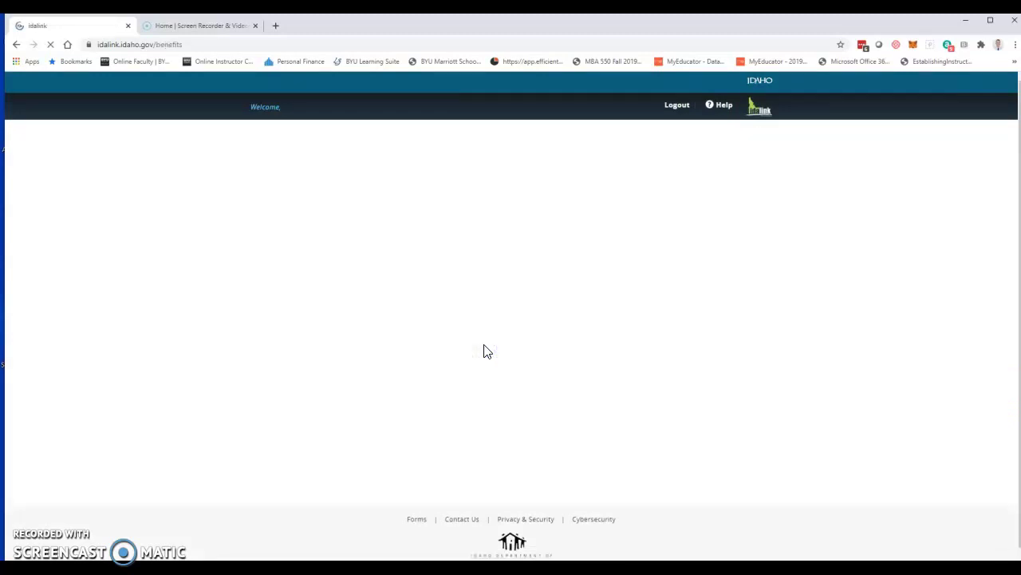
Step: Start the Health Coverage Assistance application and continue through the overview and Terms & Conditions
{"action": "left_click", "coordinate": [511, 279]}
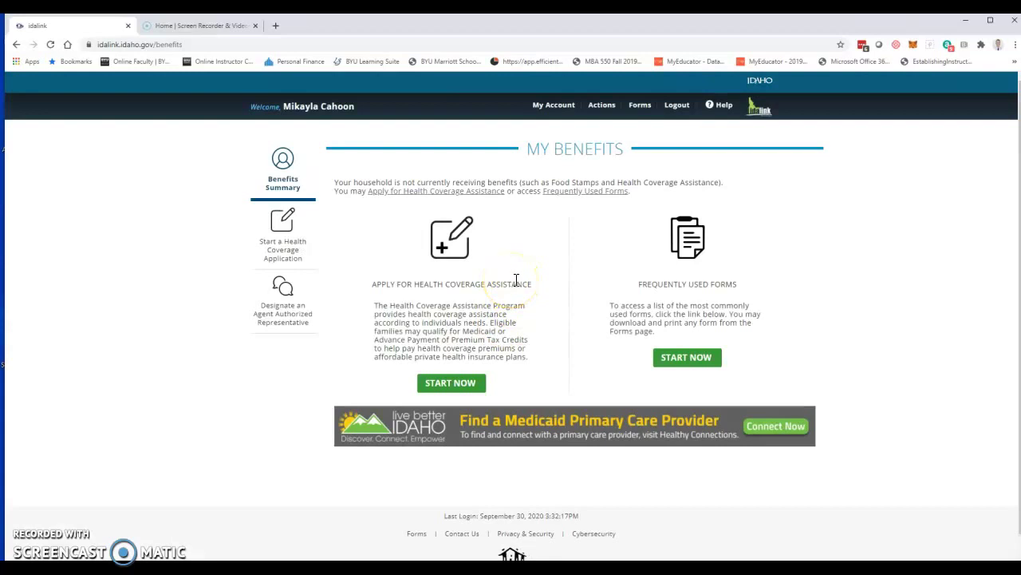
{"action": "left_click", "coordinate": [453, 387]}
{"action": "left_click", "coordinate": [451, 388]}
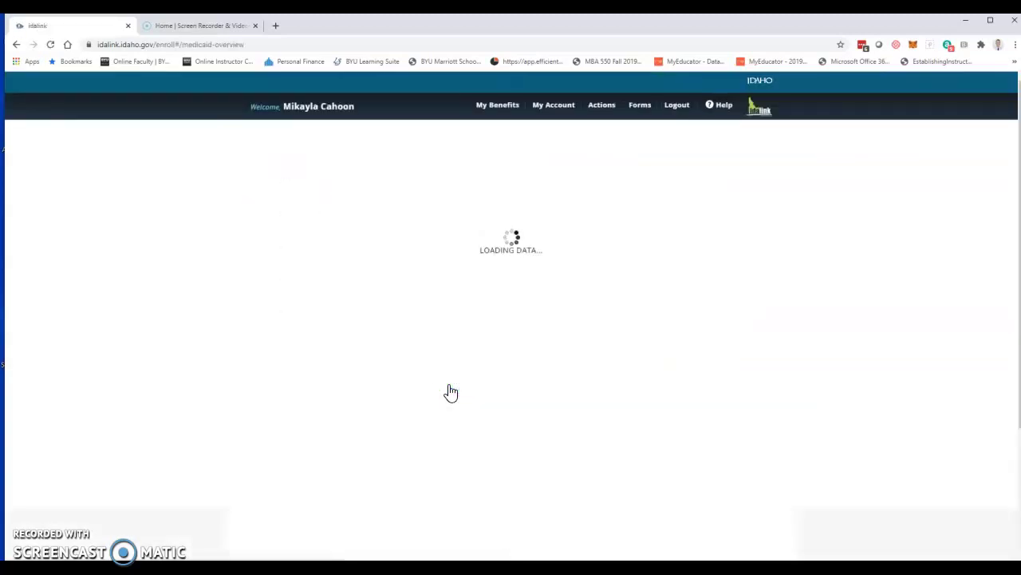
{"action": "scroll", "coordinate": [476, 296], "scroll_direction": "down", "scroll_amount": 3}
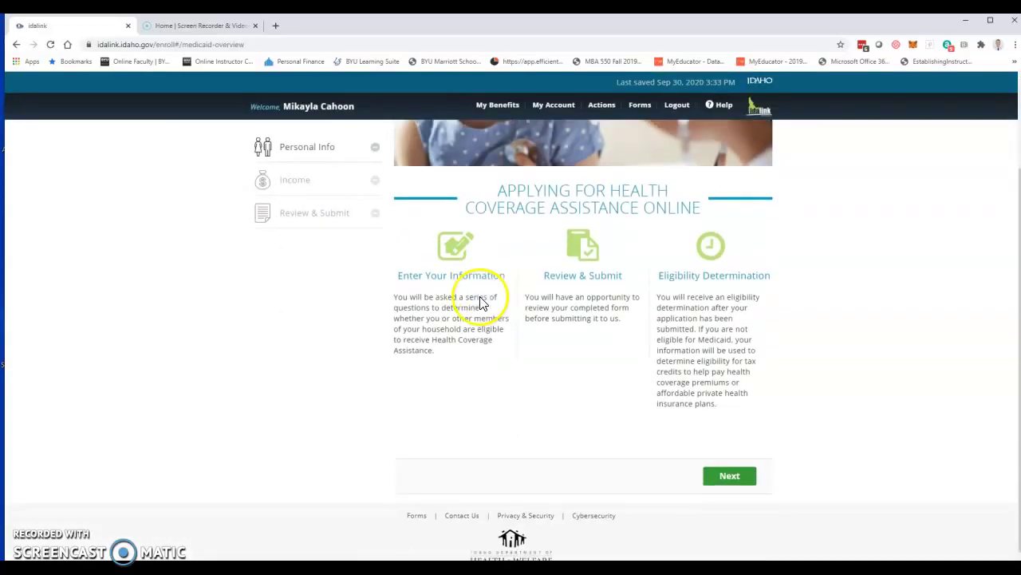
{"action": "left_click", "coordinate": [750, 454]}
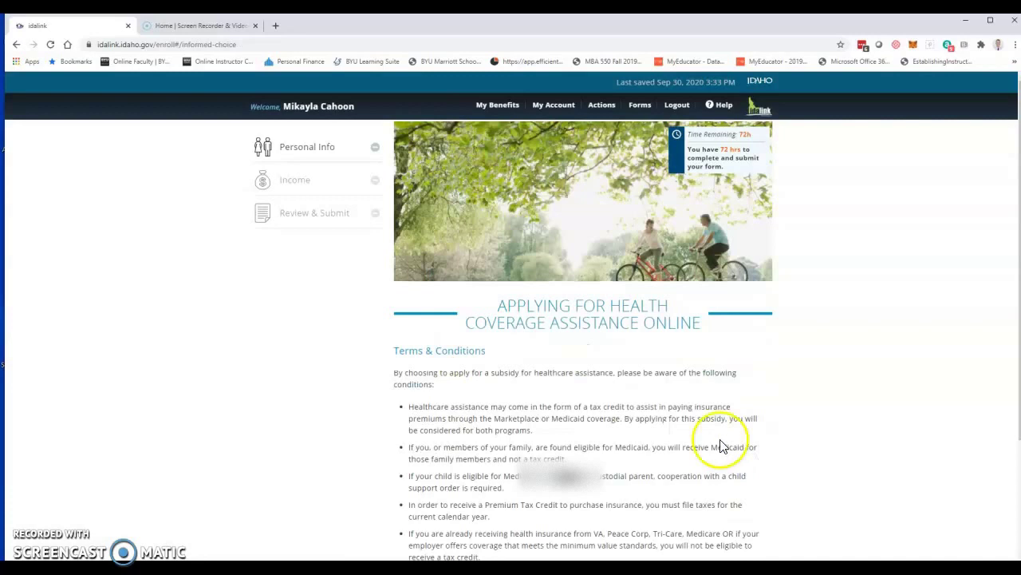
{"action": "scroll", "coordinate": [720, 447], "scroll_direction": "down", "scroll_amount": 3}
{"action": "left_click", "coordinate": [728, 473]}
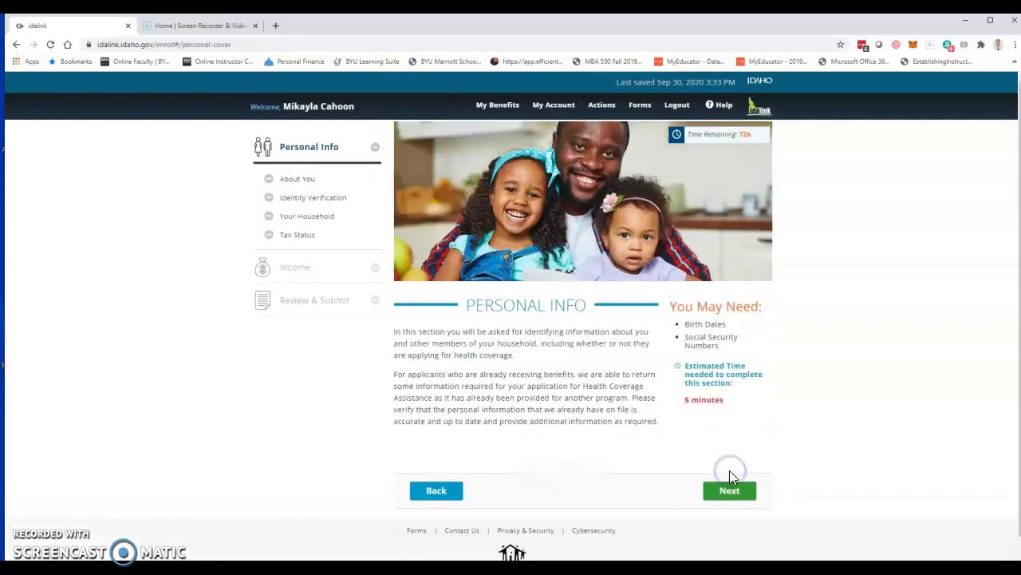
Step: Designate an agent as Agent Authorized Representative, picked from the searched agent list
{"action": "left_click", "coordinate": [731, 491]}
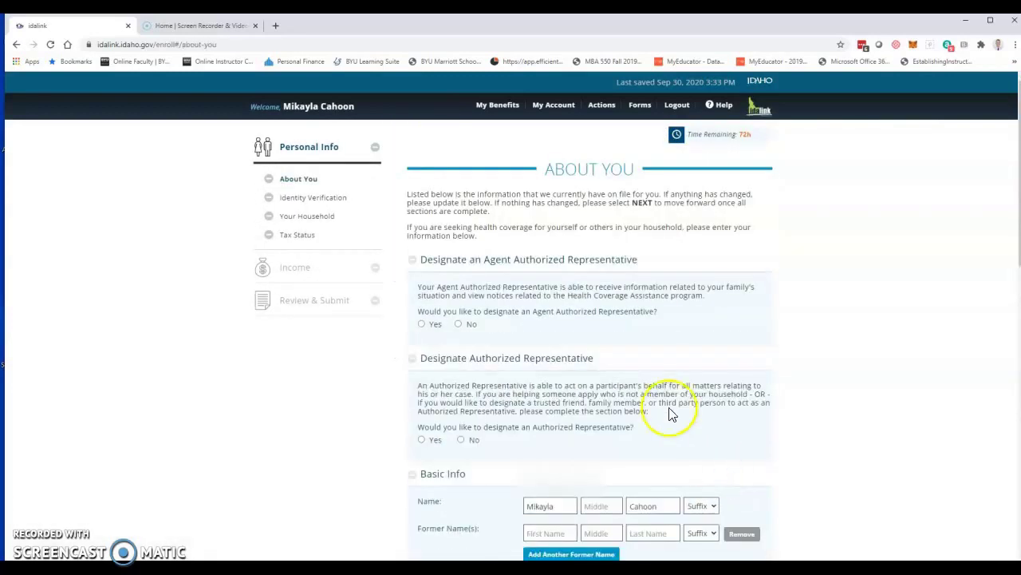
{"action": "left_click", "coordinate": [422, 324]}
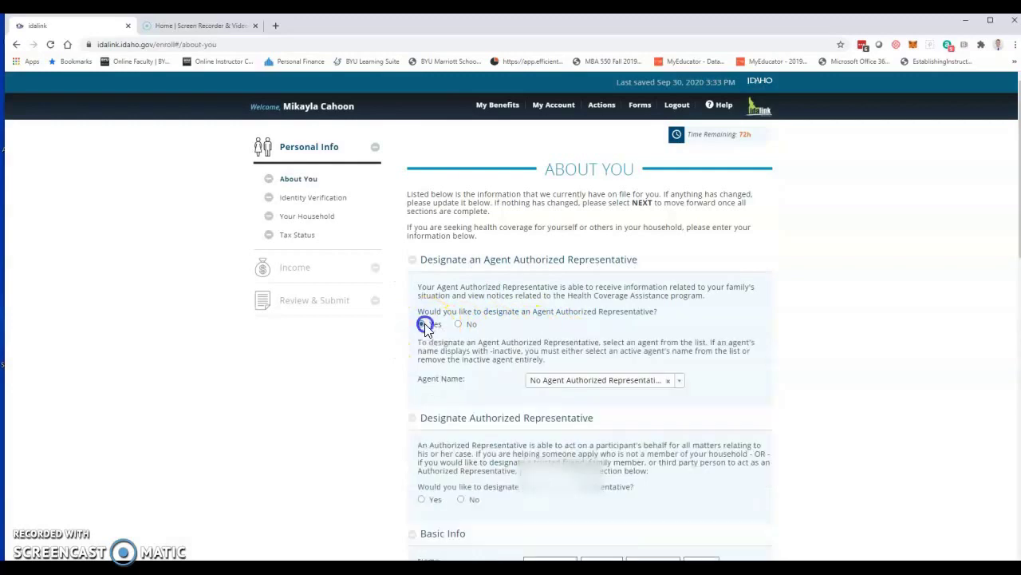
{"action": "left_click", "coordinate": [564, 381]}
{"action": "type", "text": "redd"}
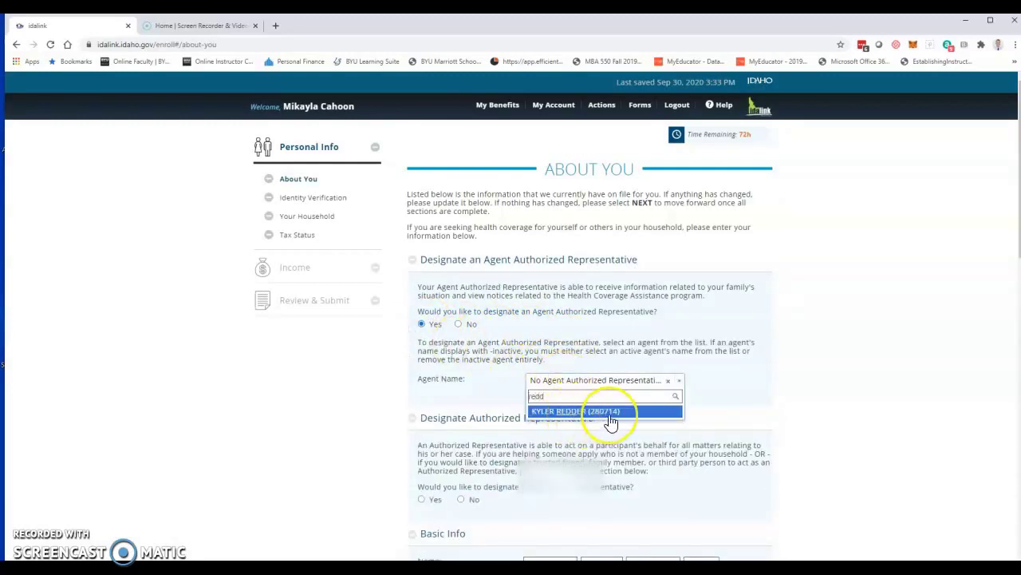
{"action": "left_click", "coordinate": [611, 412]}
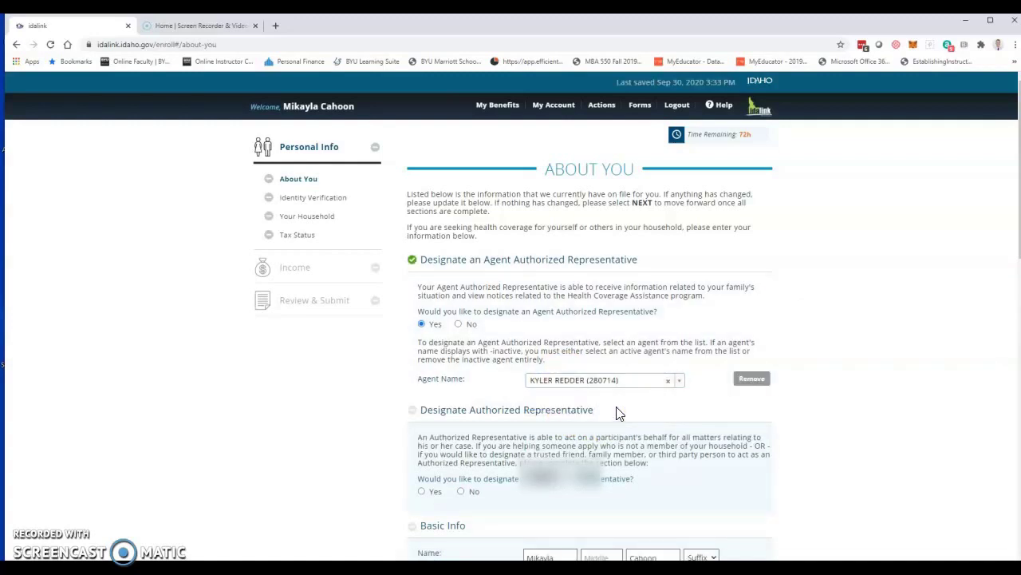
{"action": "left_click", "coordinate": [615, 414]}
{"action": "left_click", "coordinate": [610, 416]}
Step: Decline another authorized representative, confirm applying for yourself, and set gender to Female
{"action": "scroll", "coordinate": [554, 435], "scroll_direction": "down", "scroll_amount": 1}
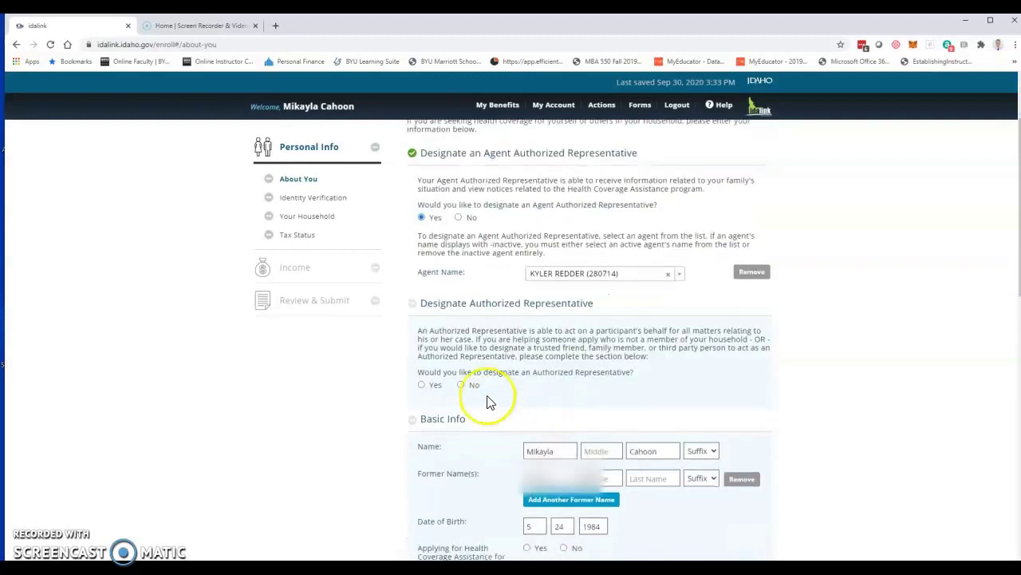
{"action": "left_click", "coordinate": [466, 386]}
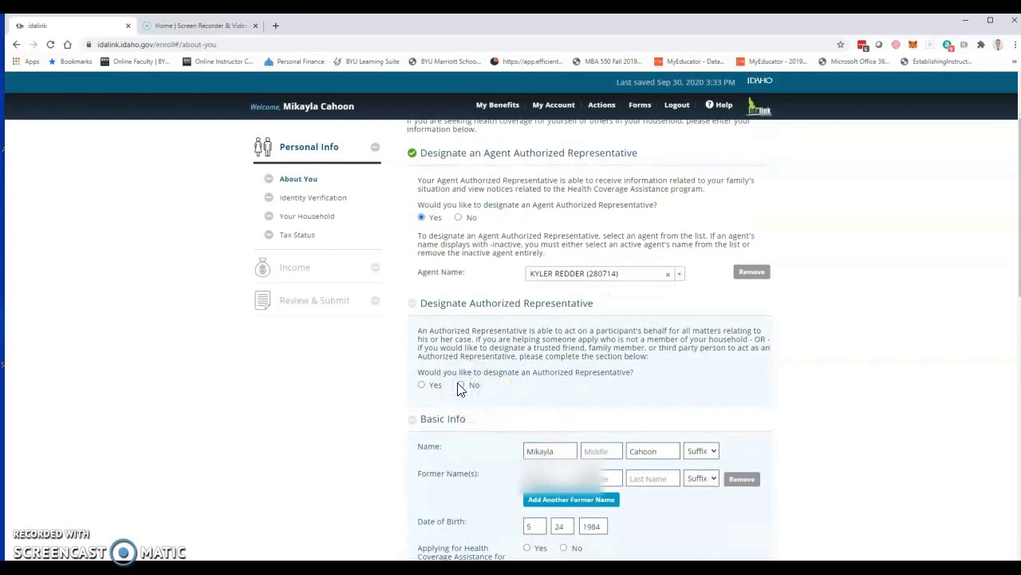
{"action": "scroll", "coordinate": [646, 360], "scroll_direction": "down", "scroll_amount": 1}
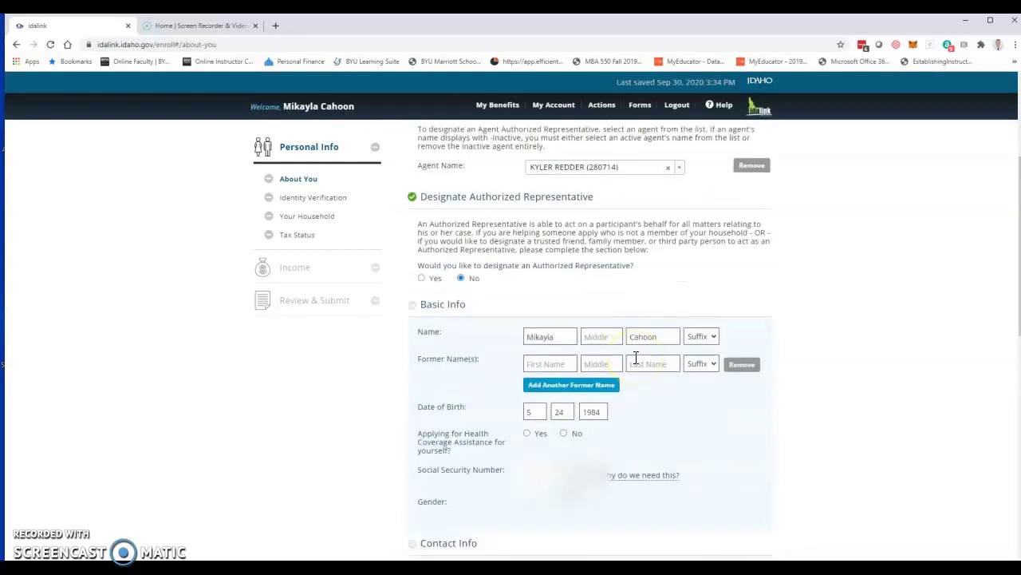
{"action": "left_click", "coordinate": [526, 434]}
{"action": "left_click", "coordinate": [569, 501]}
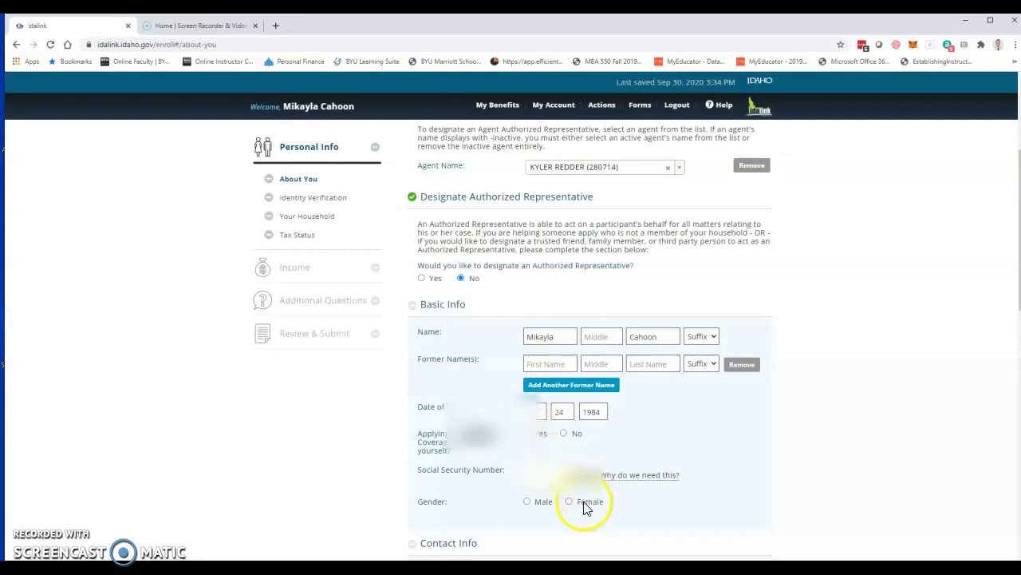
{"action": "scroll", "coordinate": [587, 507], "scroll_direction": "down", "scroll_amount": 2}
{"action": "scroll", "coordinate": [565, 383], "scroll_direction": "down", "scroll_amount": 4}
Step: Enter the applicant's physical street address, city and state
{"action": "left_click", "coordinate": [570, 246]}
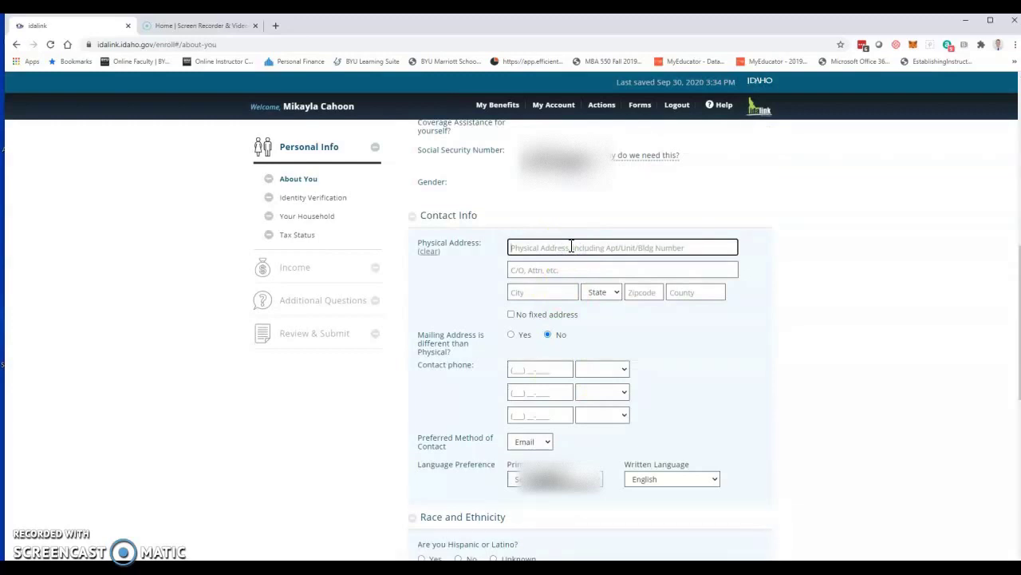
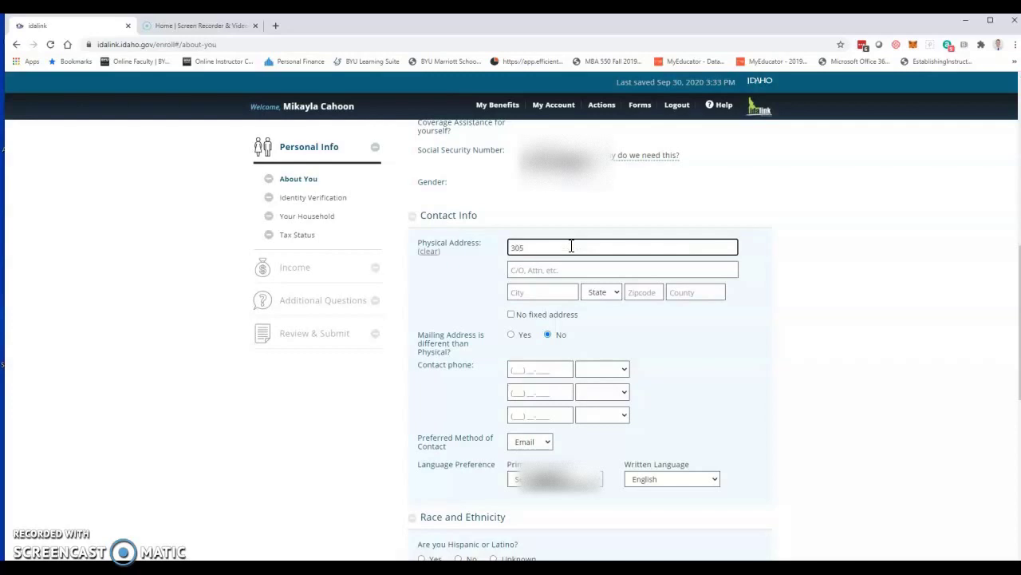
{"action": "key", "text": "Tab"}
{"action": "key", "text": "Tab"}
{"action": "type", "text": "Declo"}
{"action": "key", "text": "Tab"}
{"action": "type", "text": "id"}
{"action": "key", "text": "Tab"}
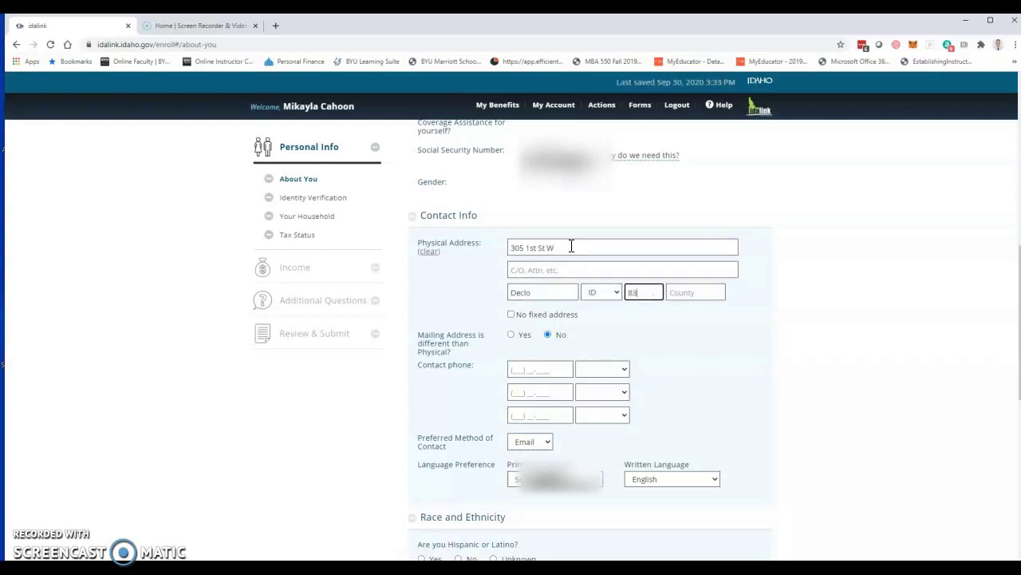
{"action": "key", "text": "Tab"}
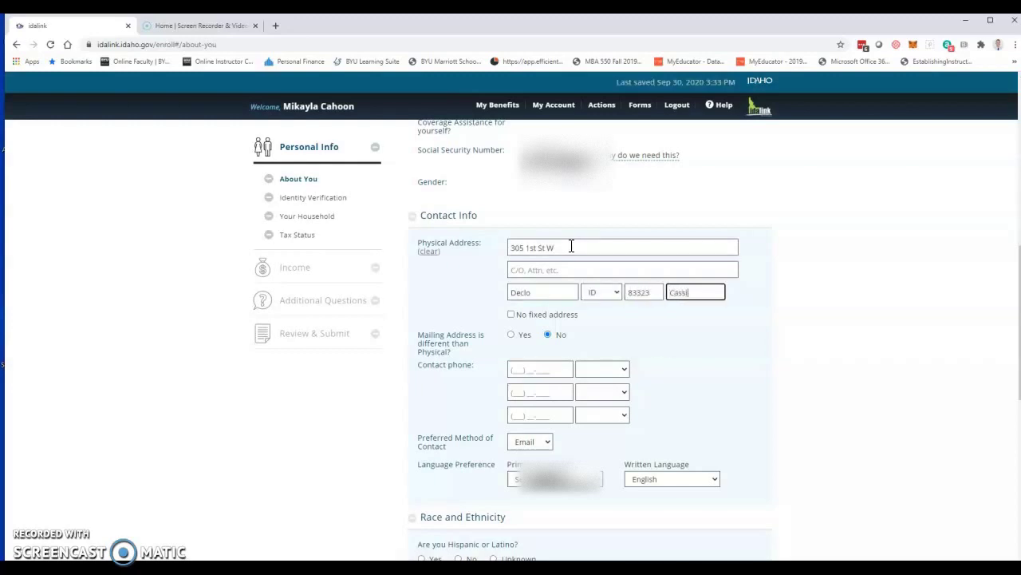
Step: Enter the applicant's main contact phone number and choose English as primary language
{"action": "left_click", "coordinate": [517, 370]}
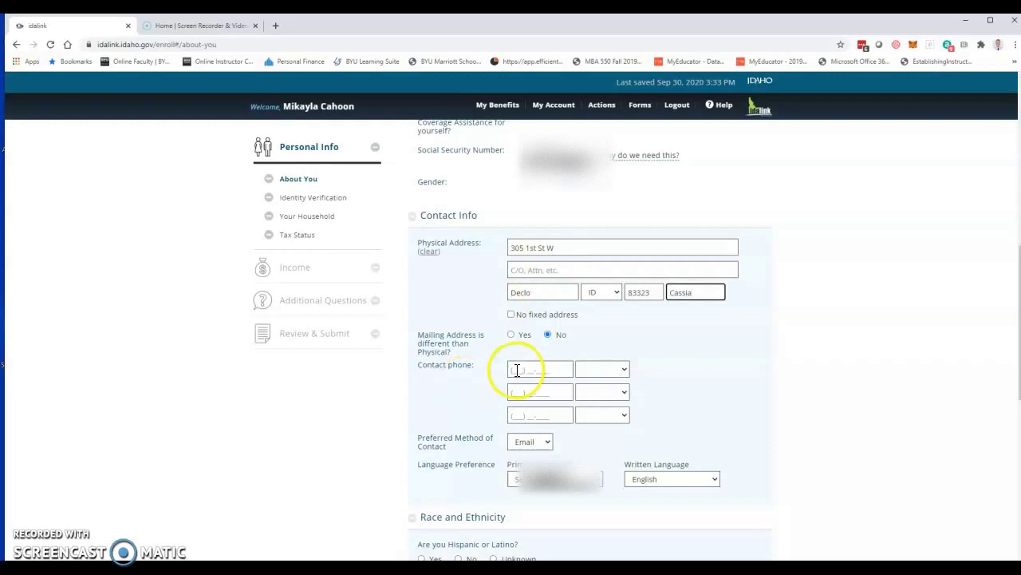
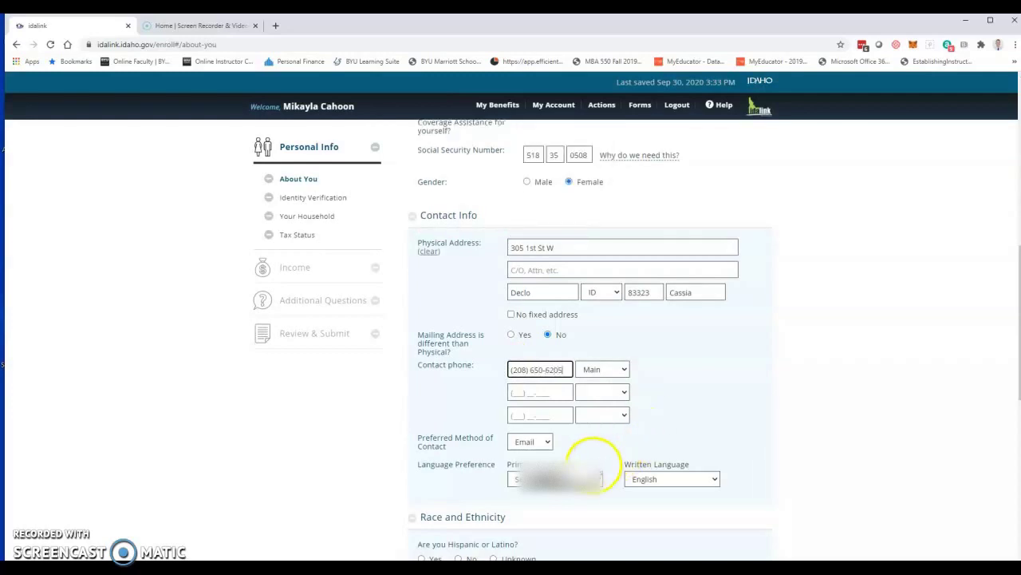
{"action": "left_click", "coordinate": [571, 480]}
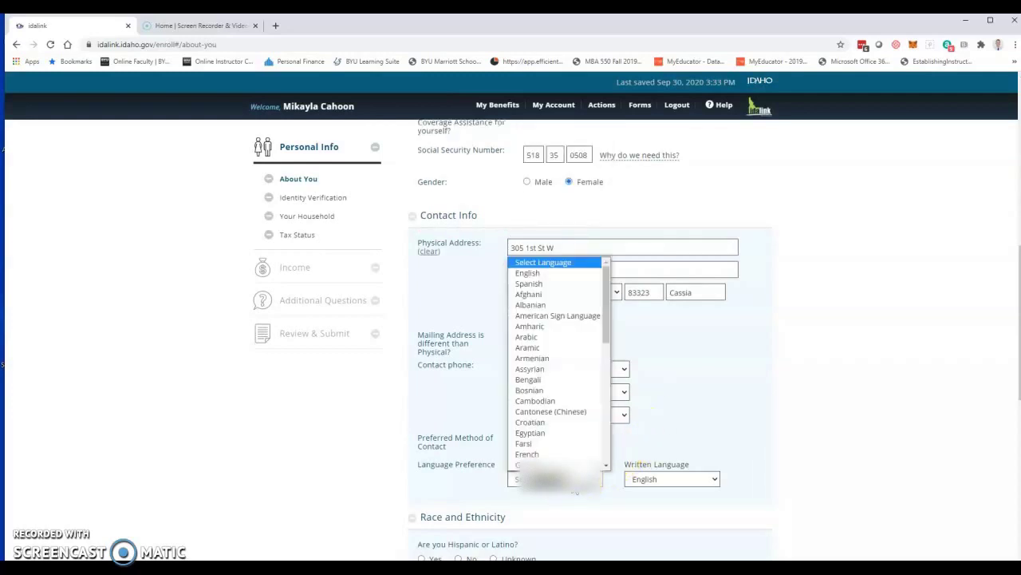
{"action": "left_click", "coordinate": [541, 273]}
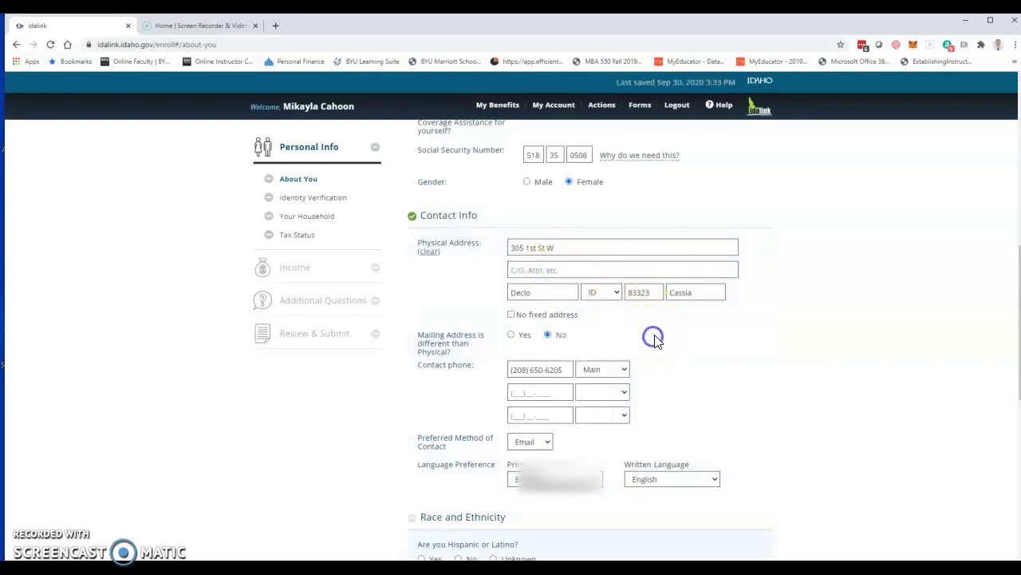
{"action": "scroll", "coordinate": [653, 337], "scroll_direction": "down", "scroll_amount": 2}
{"action": "scroll", "coordinate": [653, 338], "scroll_direction": "down", "scroll_amount": 3}
{"action": "scroll", "coordinate": [620, 325], "scroll_direction": "up", "scroll_amount": 1}
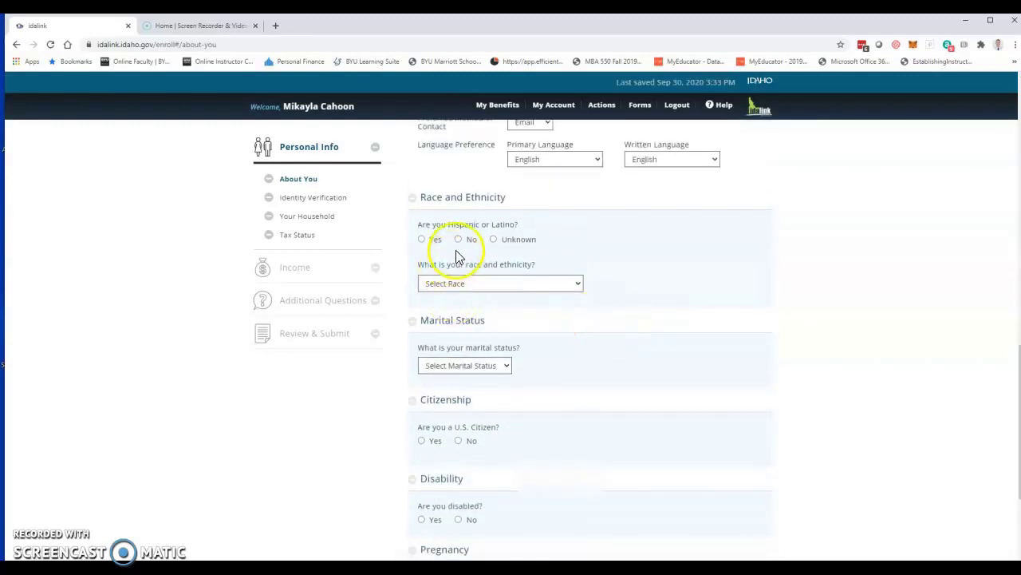
Step: Answer not Hispanic, race White, marital status Married, and Yes to U.S. citizen
{"action": "left_click", "coordinate": [459, 239]}
{"action": "left_click", "coordinate": [469, 284]}
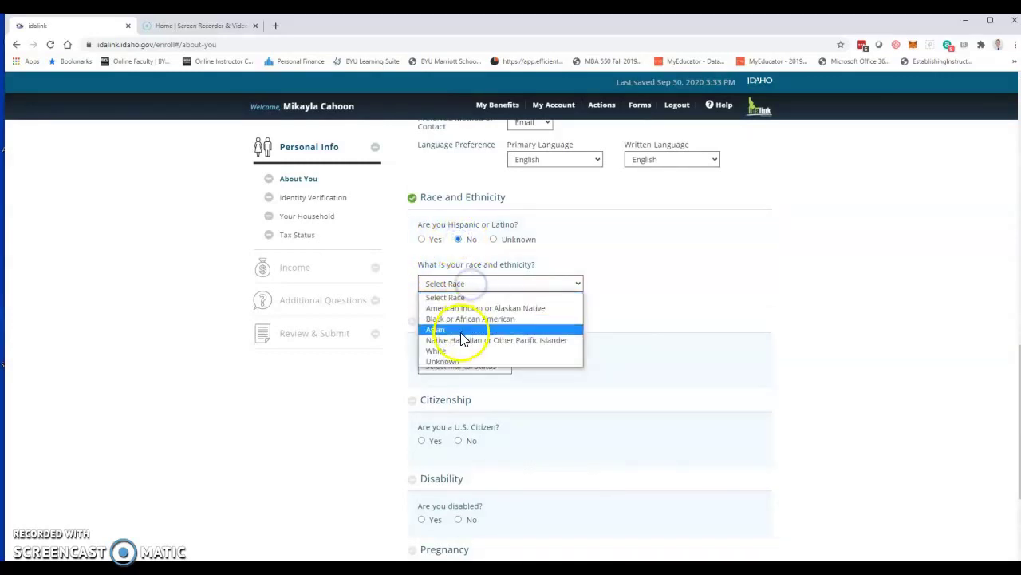
{"action": "left_click", "coordinate": [457, 351]}
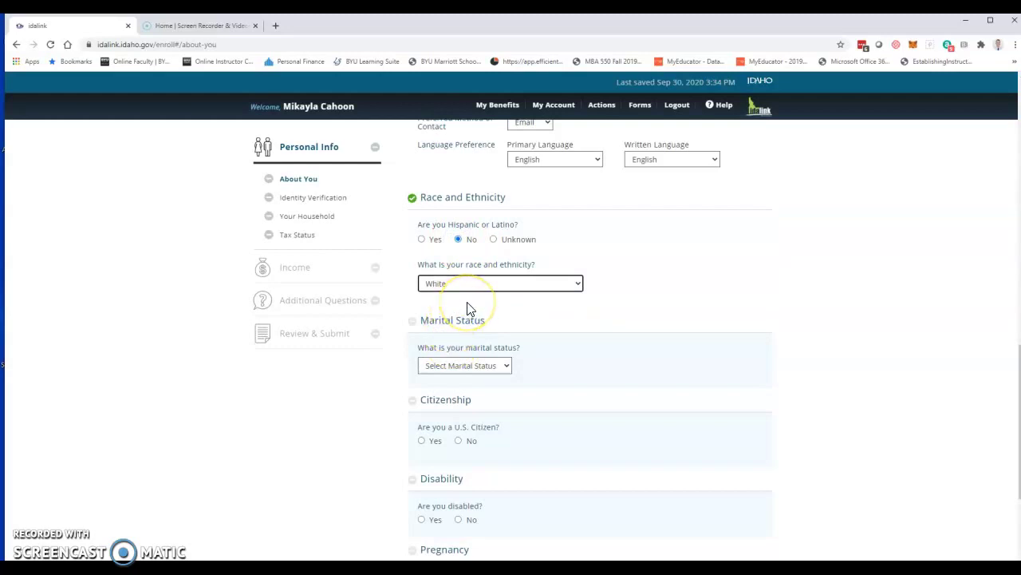
{"action": "left_click", "coordinate": [463, 365]}
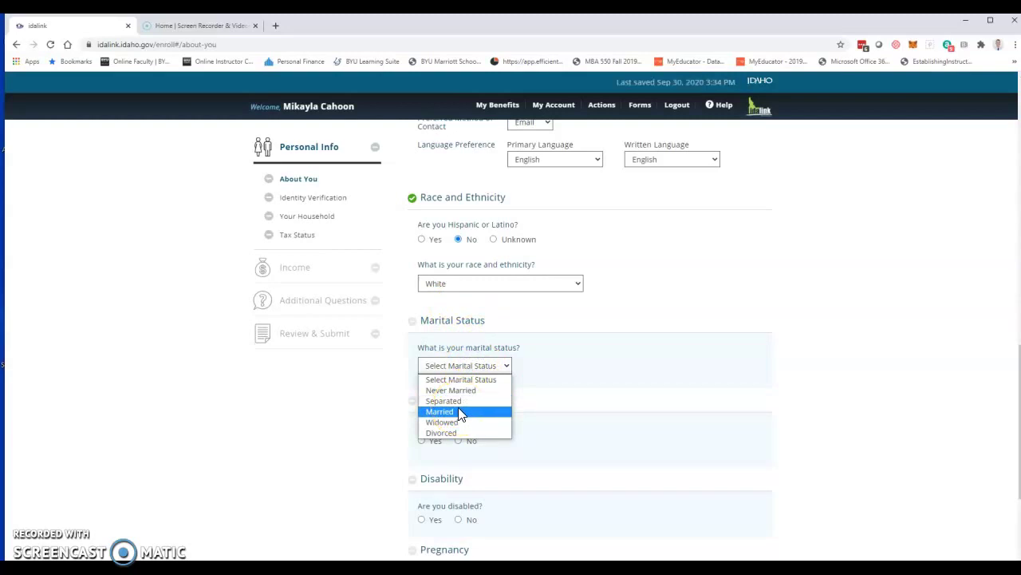
{"action": "left_click", "coordinate": [458, 411]}
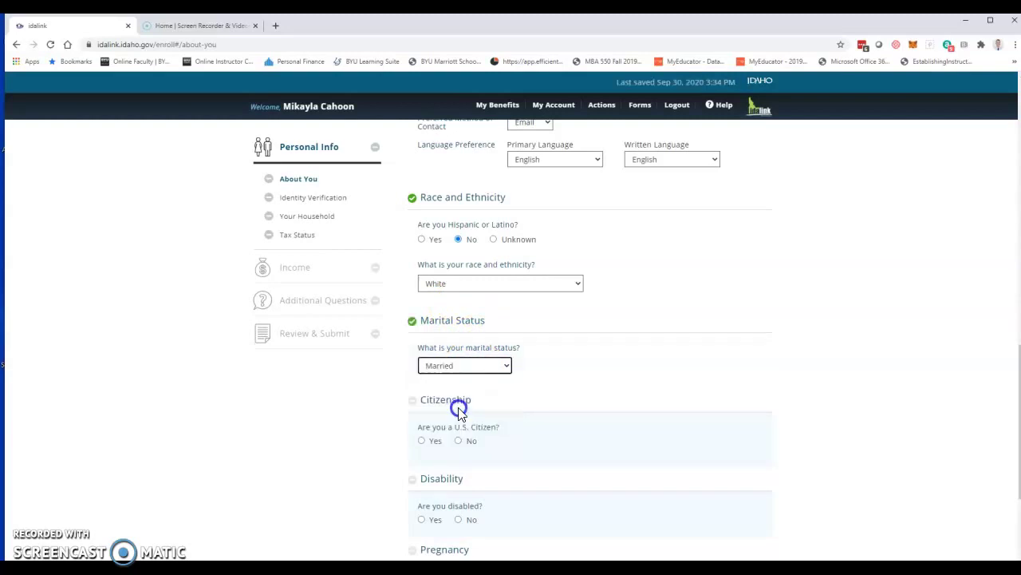
{"action": "left_click", "coordinate": [421, 441]}
Step: Answer No to both disability questions and to pregnancy, finishing About You
{"action": "left_click", "coordinate": [458, 520]}
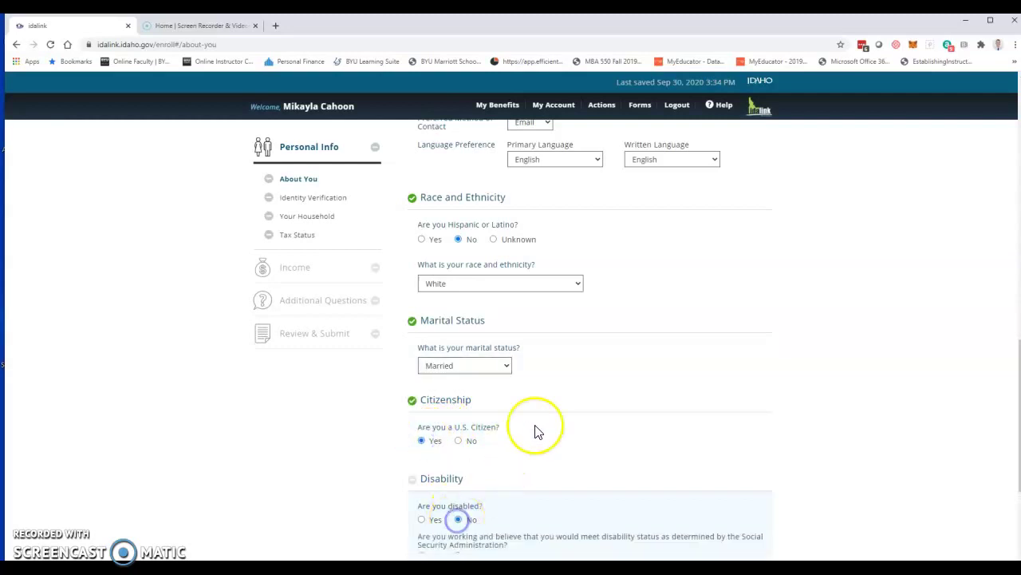
{"action": "scroll", "coordinate": [492, 408], "scroll_direction": "down", "scroll_amount": 3}
{"action": "left_click", "coordinate": [458, 342]}
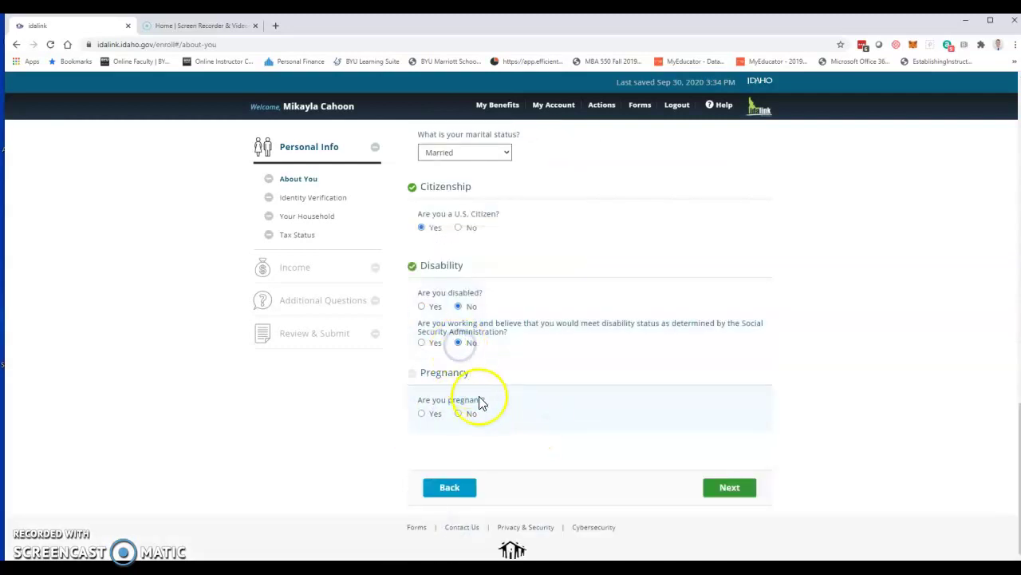
{"action": "left_click", "coordinate": [463, 414]}
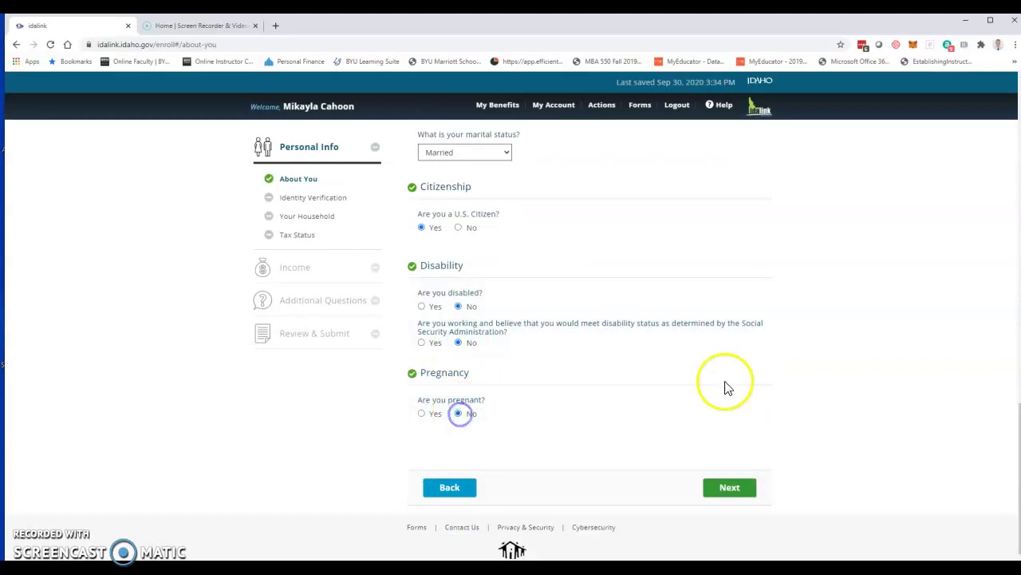
{"action": "left_click", "coordinate": [730, 488]}
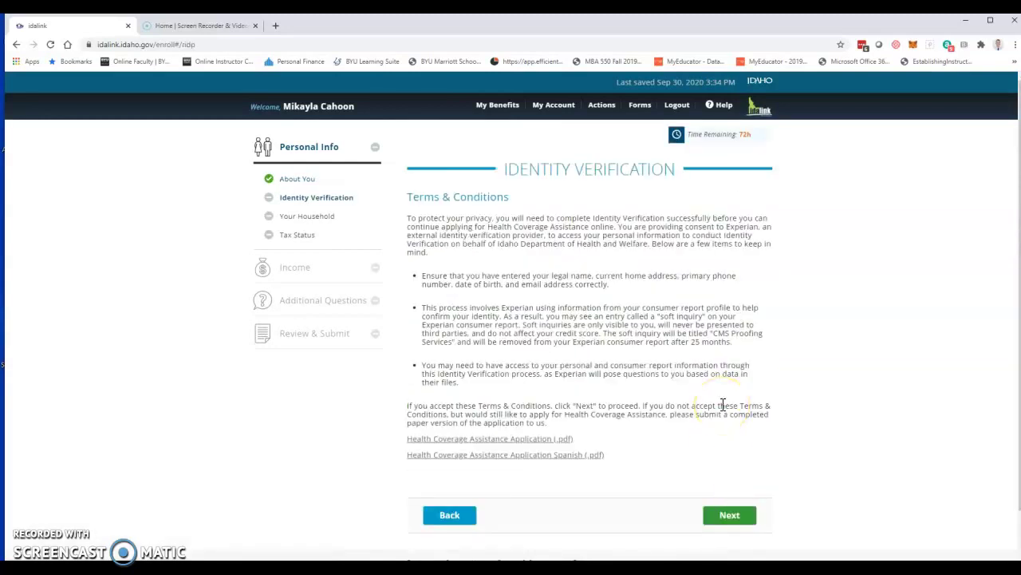
{"action": "left_click", "coordinate": [731, 514]}
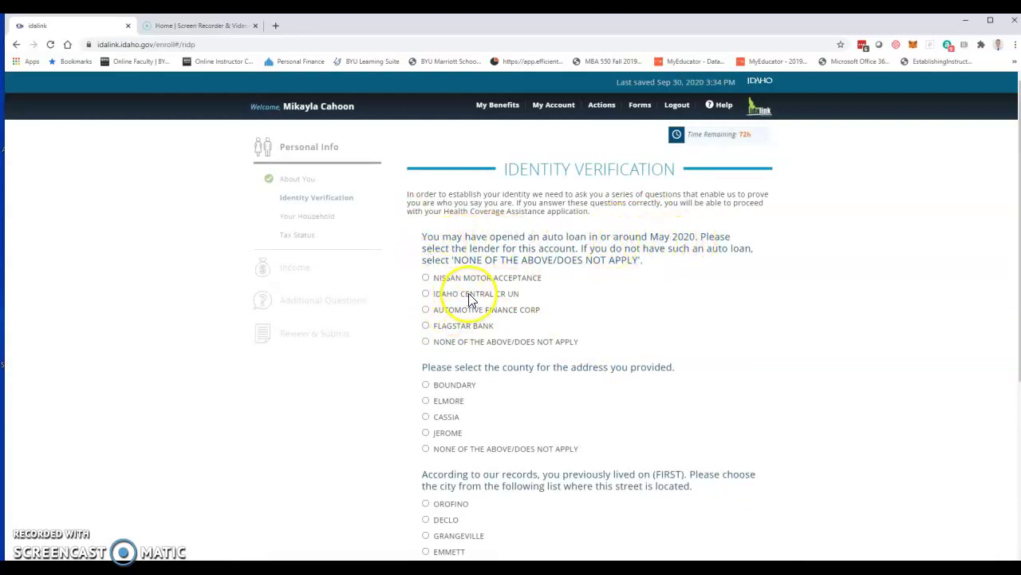
{"action": "left_click", "coordinate": [425, 292]}
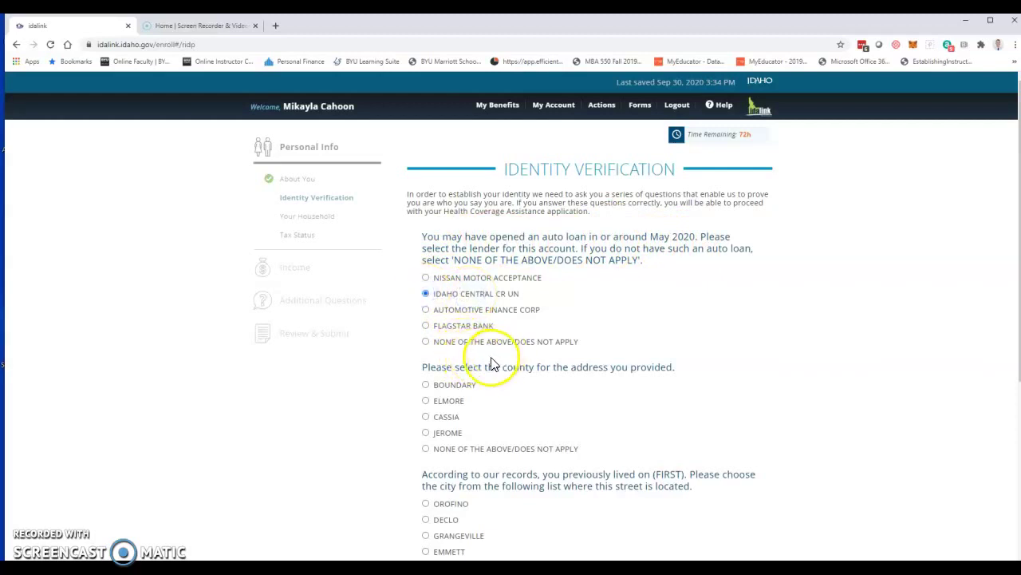
{"action": "left_click", "coordinate": [426, 417]}
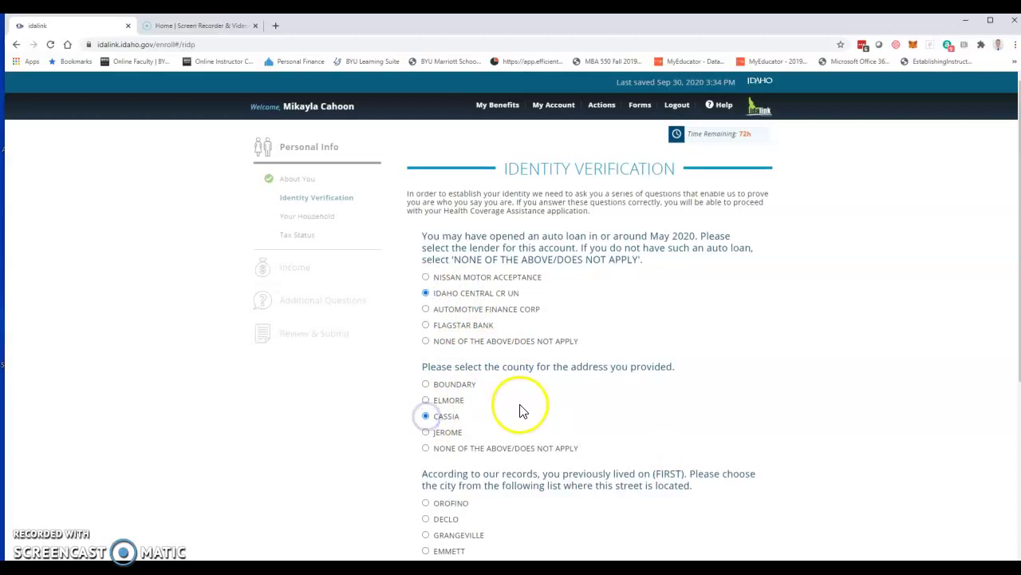
{"action": "scroll", "coordinate": [520, 410], "scroll_direction": "down", "scroll_amount": 3}
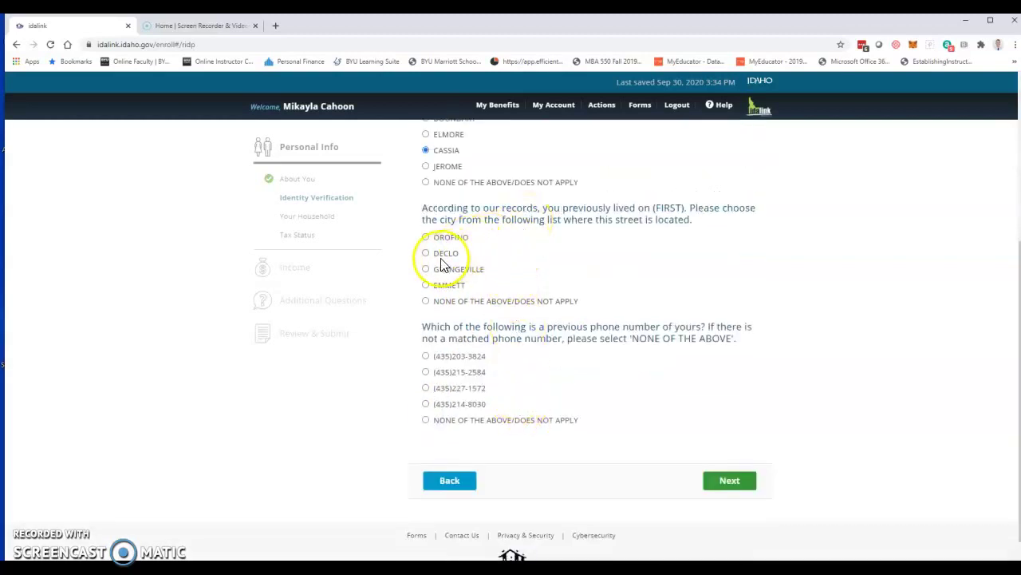
{"action": "left_click", "coordinate": [429, 255]}
{"action": "left_click", "coordinate": [426, 422]}
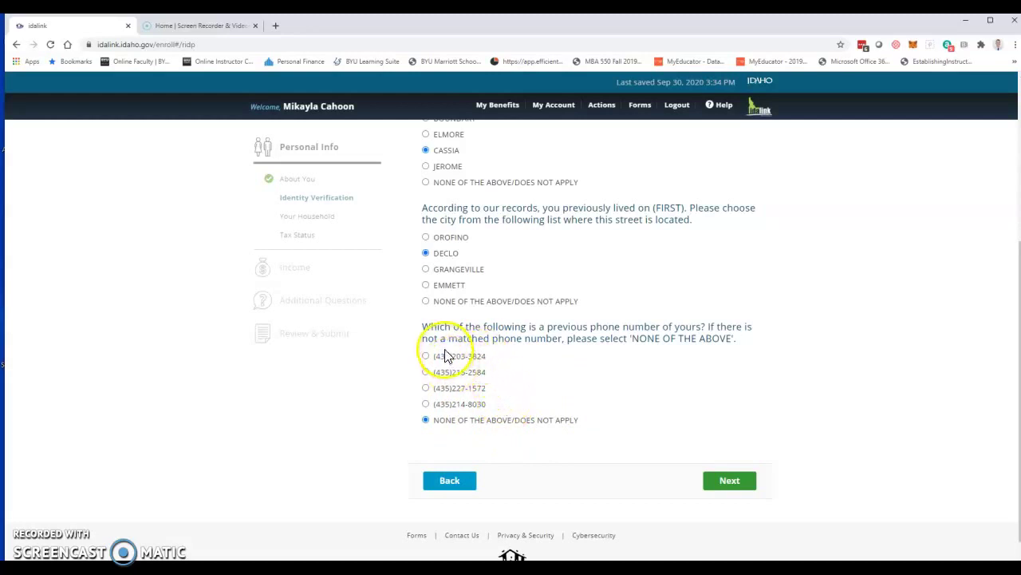
{"action": "left_click", "coordinate": [722, 483]}
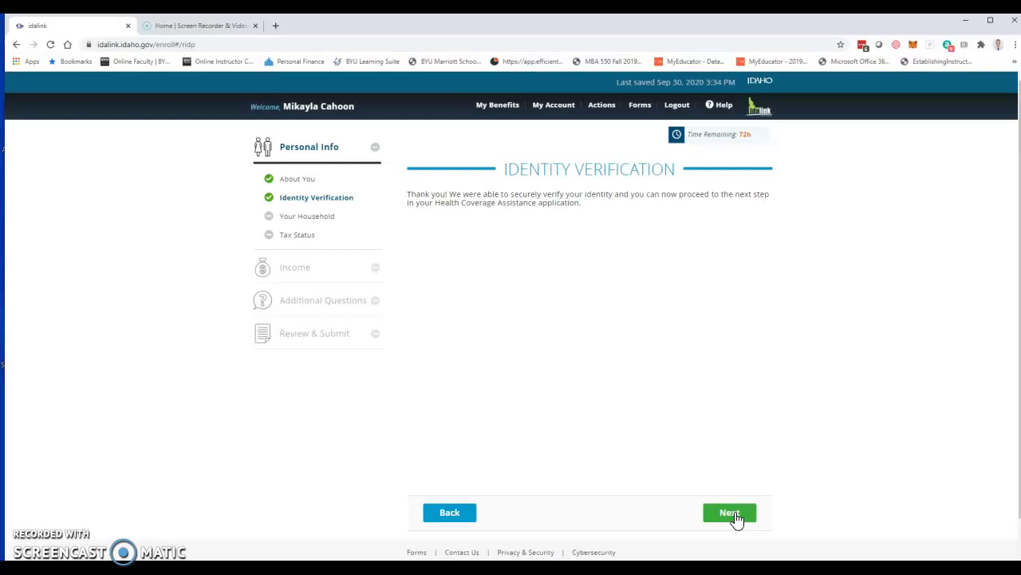
Step: Add three extra household members, members 2 through 4
{"action": "left_click", "coordinate": [729, 513]}
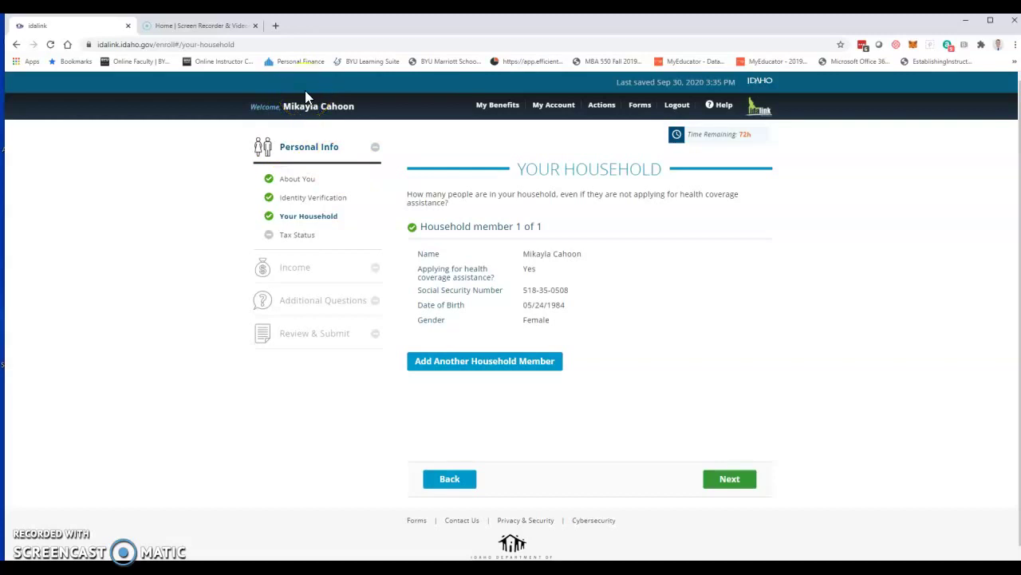
{"action": "left_click", "coordinate": [452, 363]}
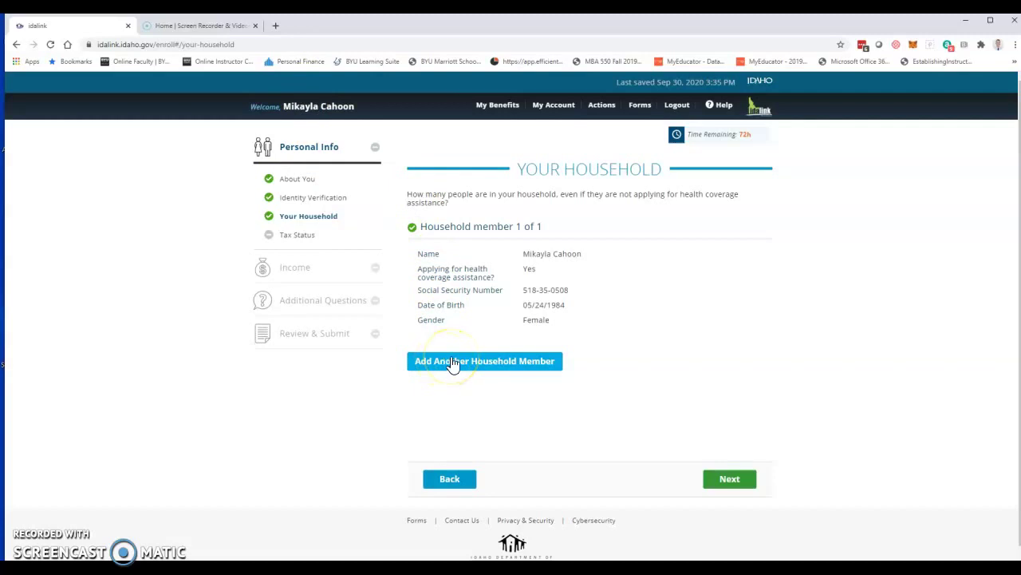
{"action": "scroll", "coordinate": [454, 360], "scroll_direction": "down", "scroll_amount": 3}
{"action": "left_click", "coordinate": [474, 390]}
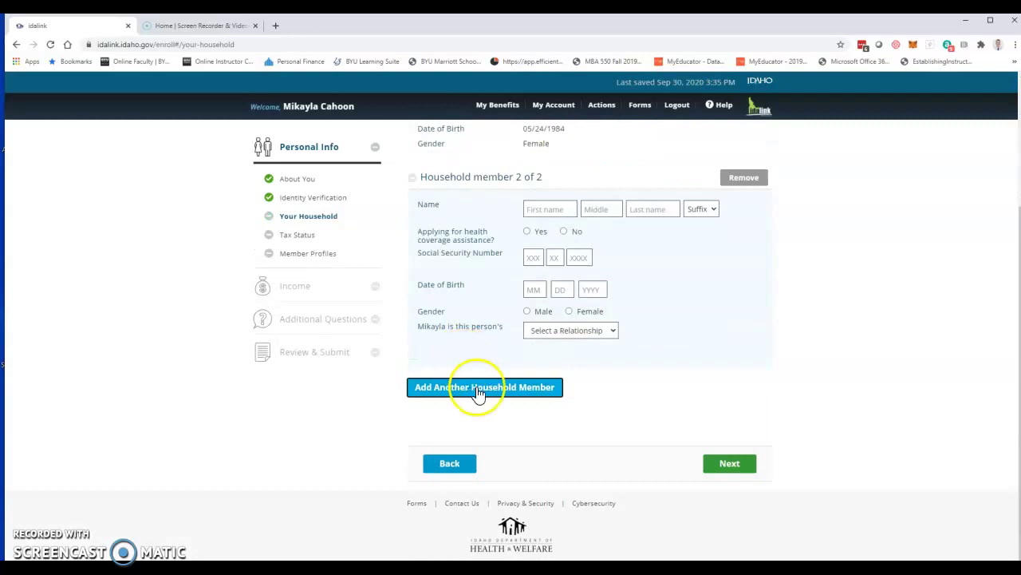
{"action": "left_click", "coordinate": [483, 390]}
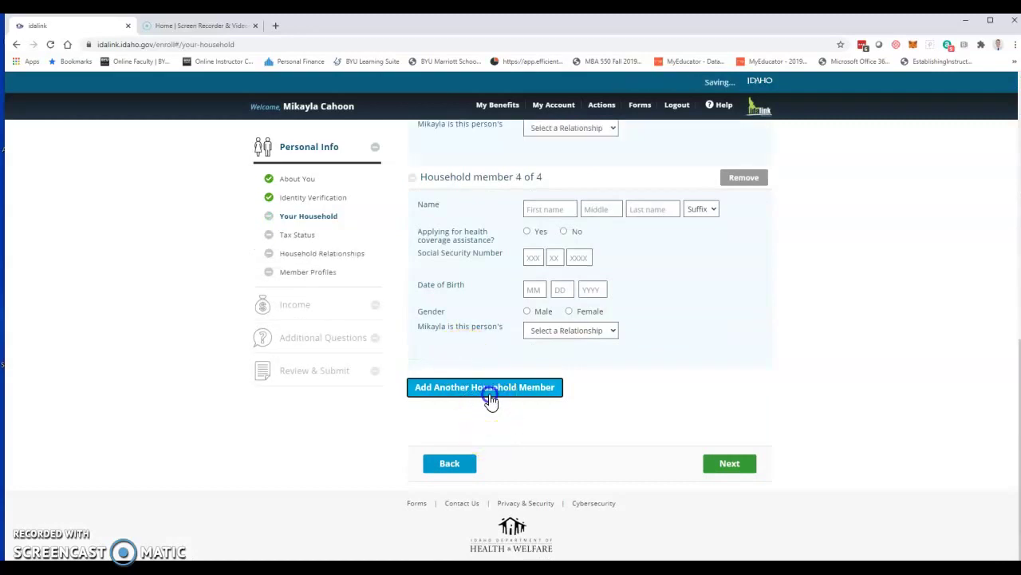
Step: Remove household members 4, 3 and 2, leaving the applicant as 1 of 1
{"action": "scroll", "coordinate": [606, 395], "scroll_direction": "down", "scroll_amount": 1}
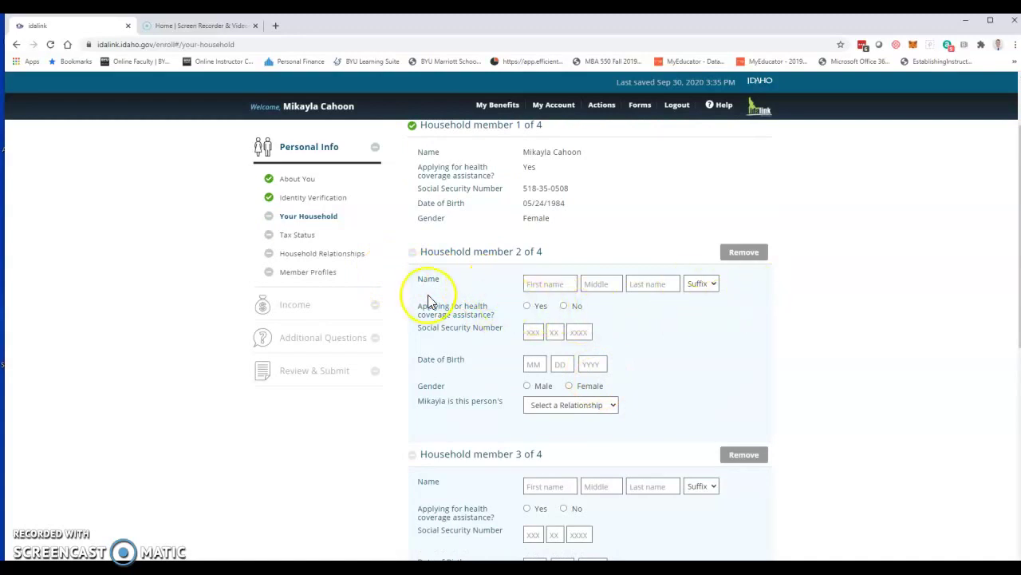
{"action": "scroll", "coordinate": [564, 367], "scroll_direction": "down", "scroll_amount": 4}
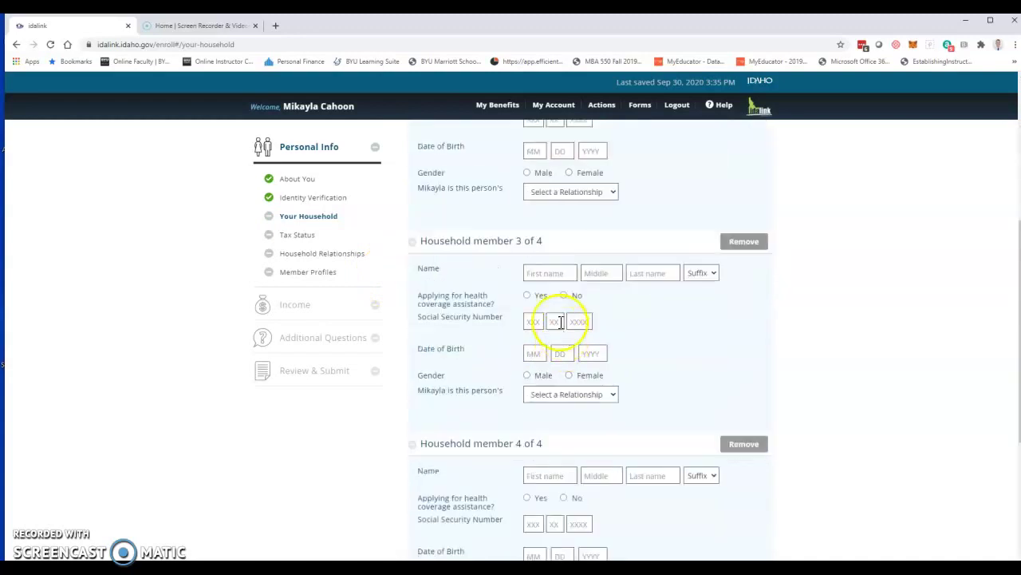
{"action": "left_click", "coordinate": [746, 445]}
{"action": "left_click", "coordinate": [653, 275]}
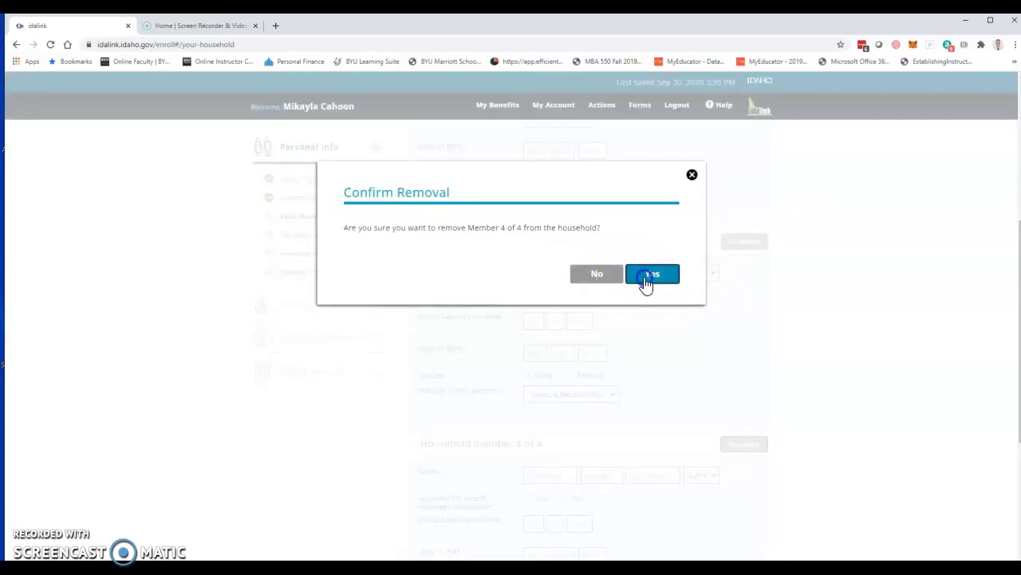
{"action": "left_click", "coordinate": [746, 244]}
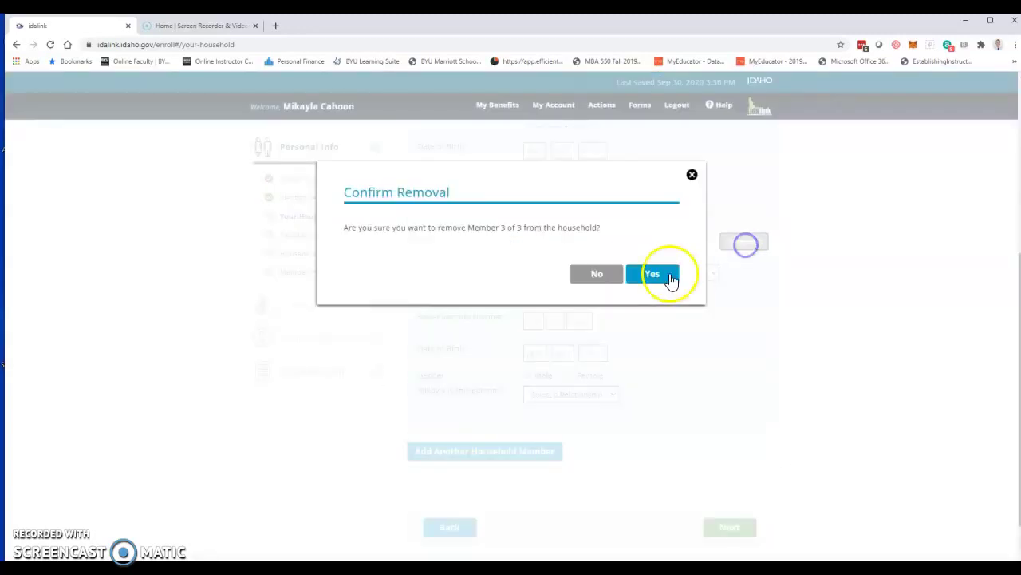
{"action": "left_click", "coordinate": [651, 274]}
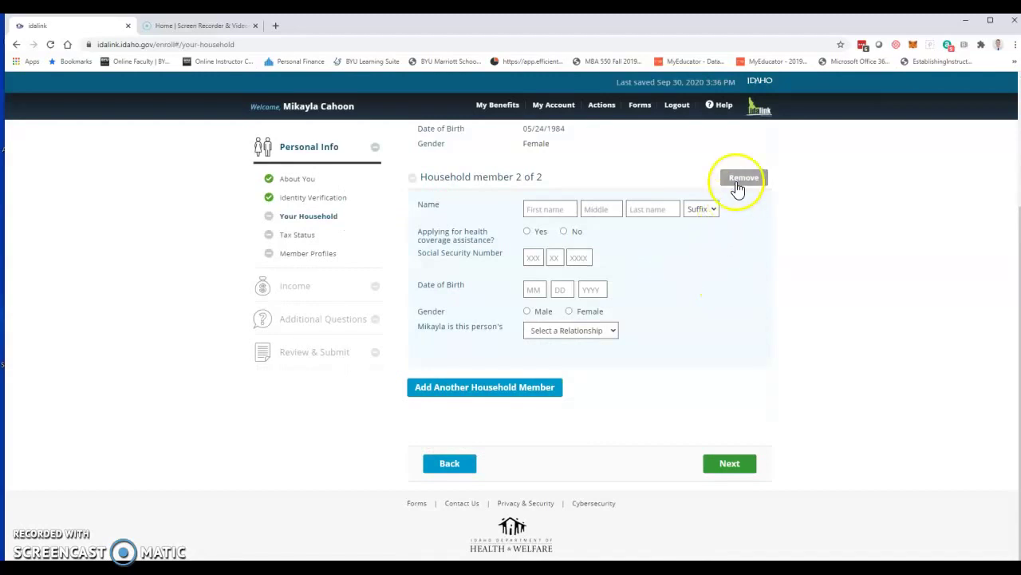
{"action": "left_click", "coordinate": [740, 180]}
{"action": "left_click", "coordinate": [651, 274]}
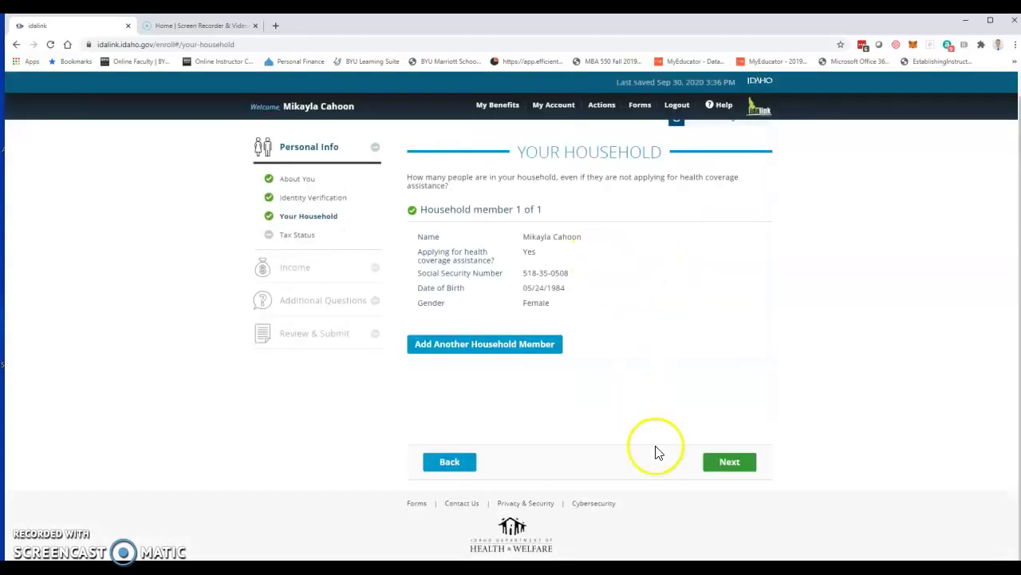
{"action": "left_click", "coordinate": [726, 463]}
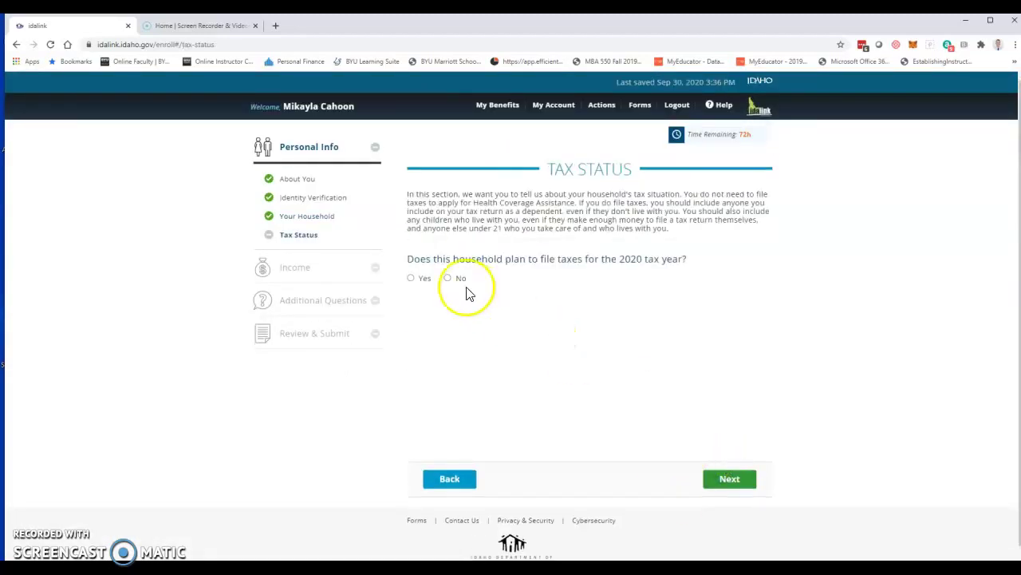
Step: Record filing 2020 taxes as Primary Tax Filer, with no dependents living outside the home
{"action": "left_click", "coordinate": [412, 278]}
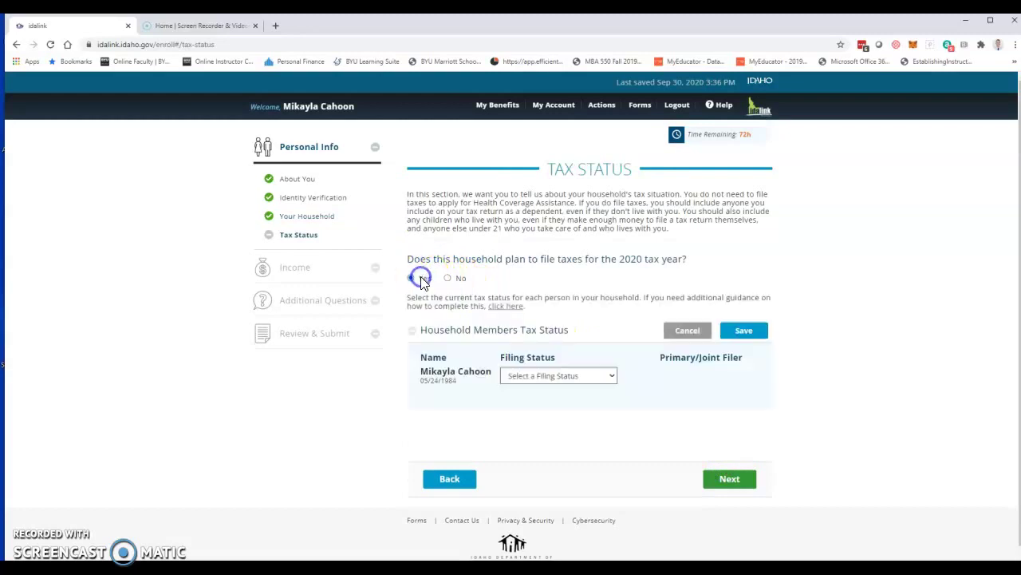
{"action": "left_click", "coordinate": [568, 375]}
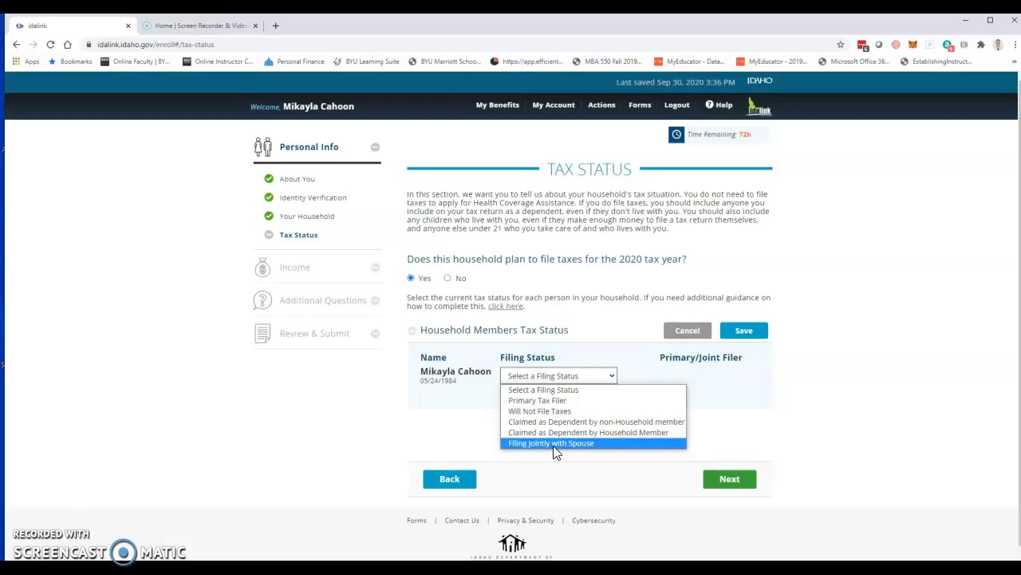
{"action": "left_click", "coordinate": [559, 400]}
{"action": "left_click", "coordinate": [740, 332]}
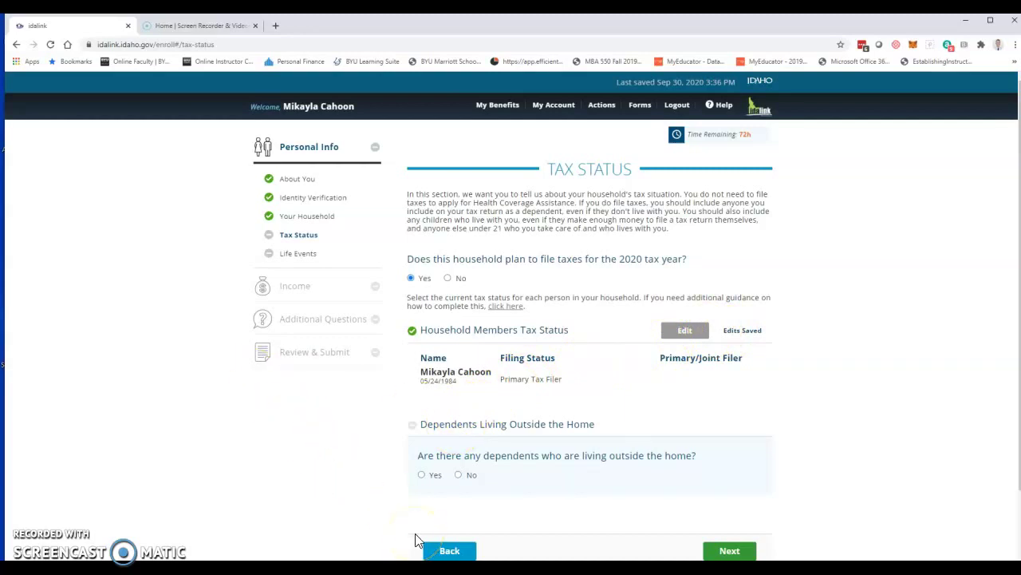
{"action": "left_click", "coordinate": [459, 475]}
{"action": "left_click", "coordinate": [744, 545]}
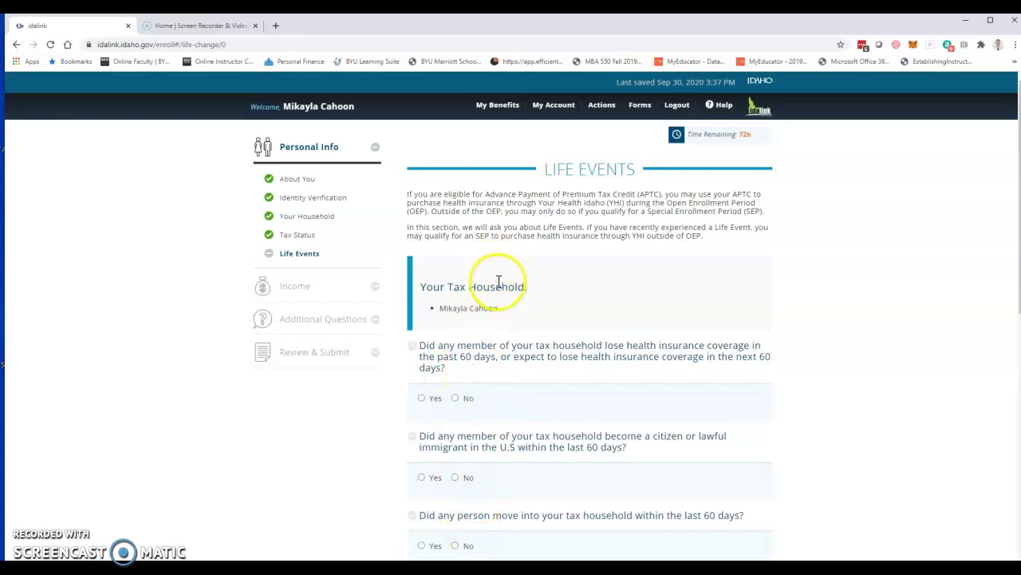
Step: Report recently lost health insurance that ended 9/30/2020
{"action": "left_click", "coordinate": [436, 402]}
{"action": "left_click", "coordinate": [538, 418]}
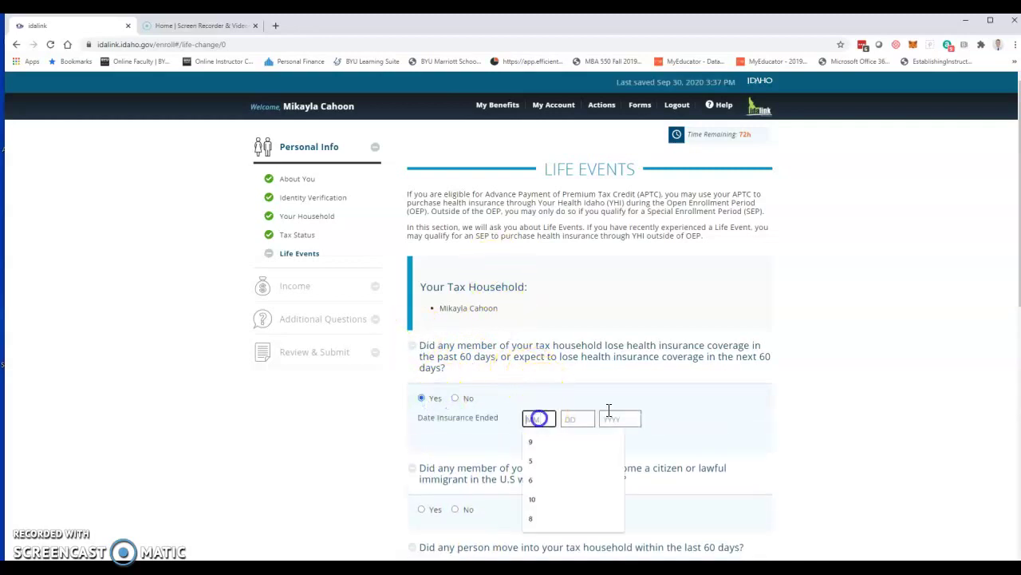
{"action": "key", "text": "Tab"}
{"action": "type", "text": "30"}
{"action": "key", "text": "Tab"}
{"action": "type", "text": "2020"}
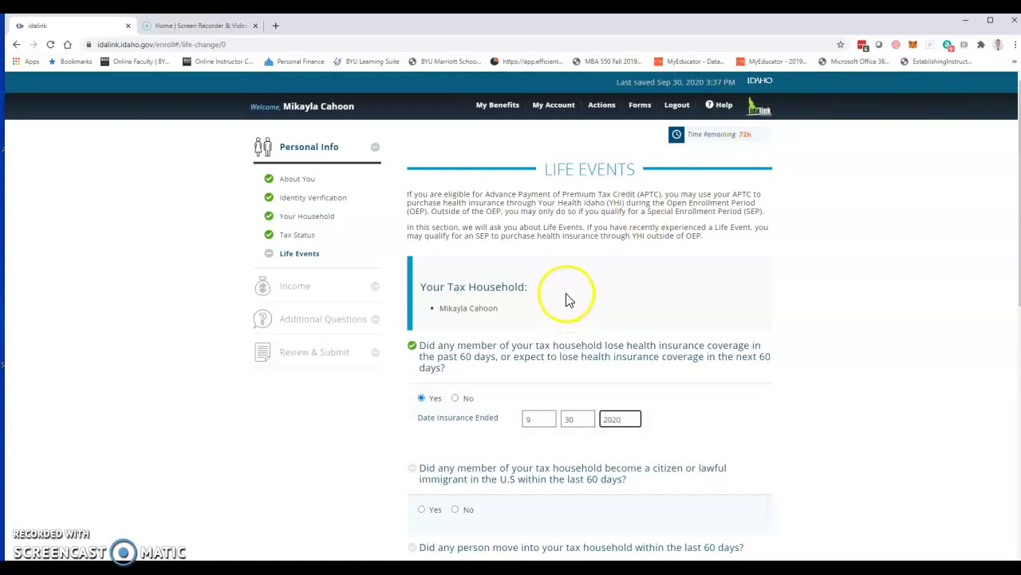
{"action": "scroll", "coordinate": [559, 307], "scroll_direction": "down", "scroll_amount": 2}
Step: Answer No to all other life events, then Yes to someone receiving job income
{"action": "left_click", "coordinate": [456, 349]}
{"action": "left_click", "coordinate": [456, 417]}
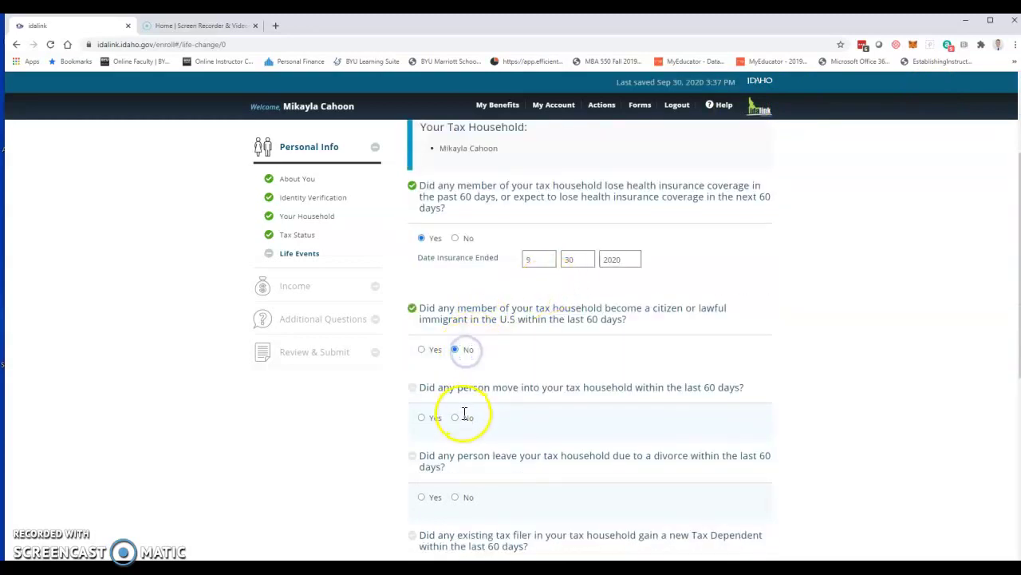
{"action": "left_click", "coordinate": [456, 496]}
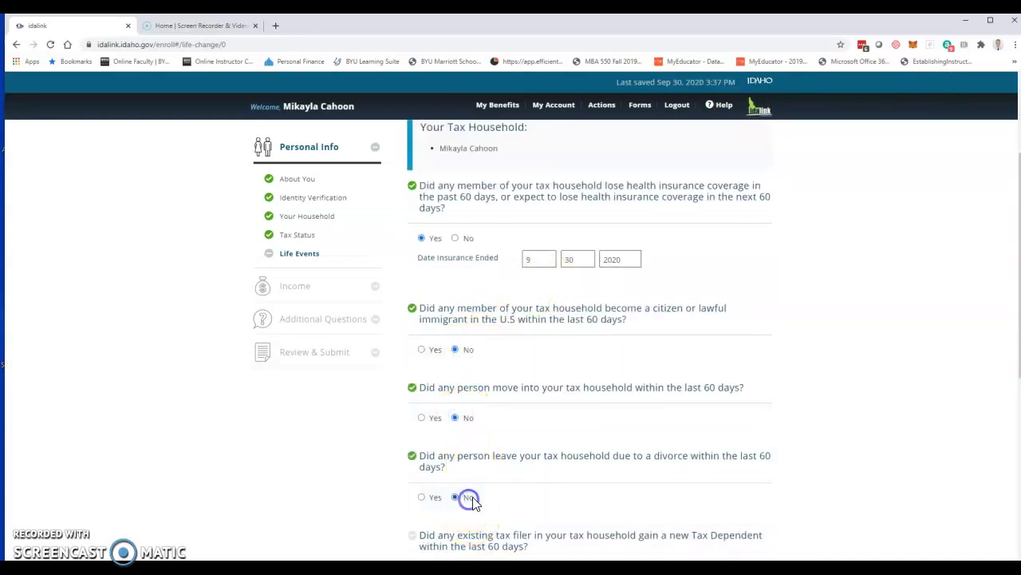
{"action": "scroll", "coordinate": [469, 491], "scroll_direction": "down", "scroll_amount": 3}
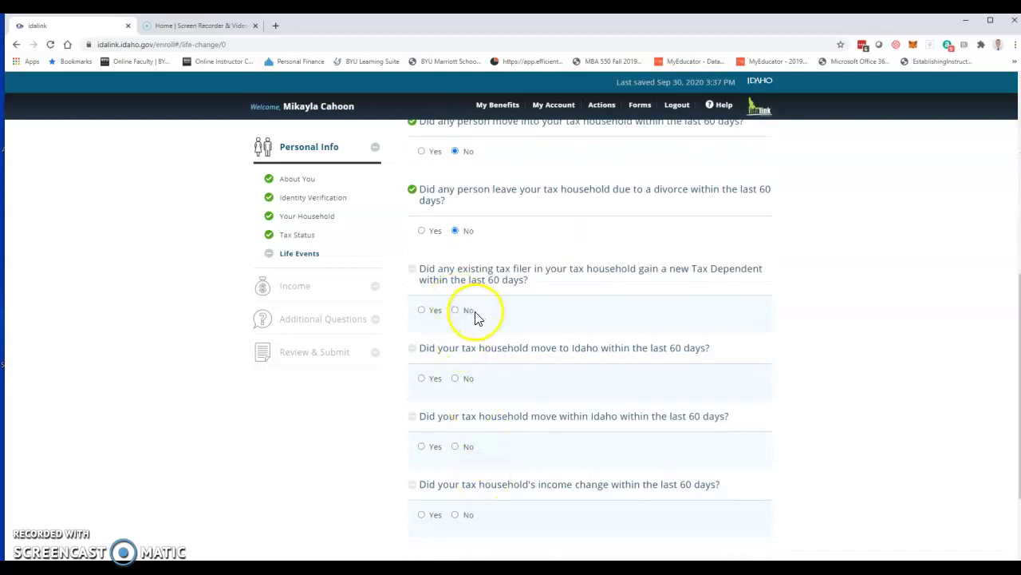
{"action": "left_click", "coordinate": [468, 316]}
{"action": "left_click", "coordinate": [464, 377]}
{"action": "left_click", "coordinate": [469, 447]}
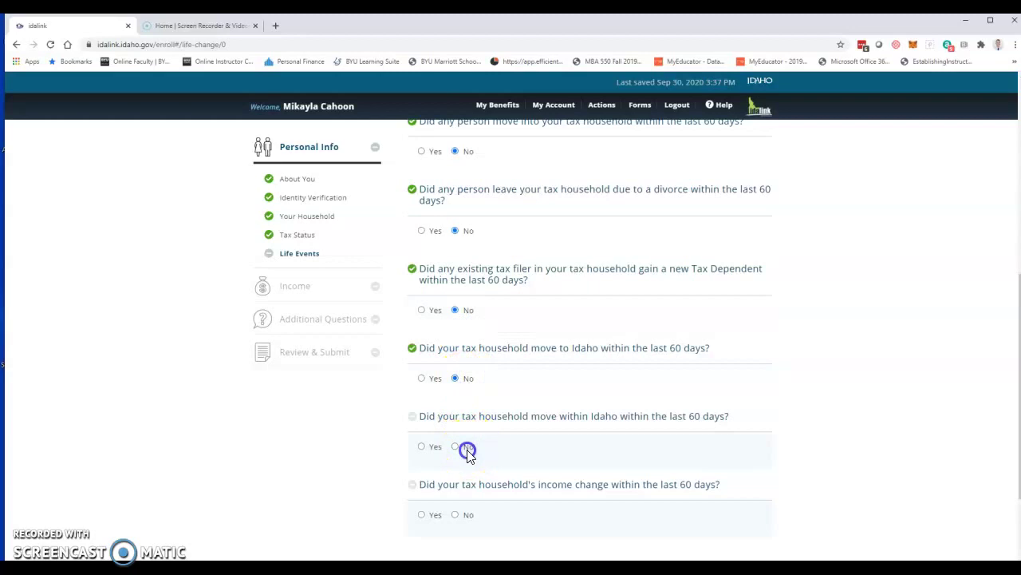
{"action": "left_click", "coordinate": [468, 514]}
{"action": "scroll", "coordinate": [545, 441], "scroll_direction": "down", "scroll_amount": 1}
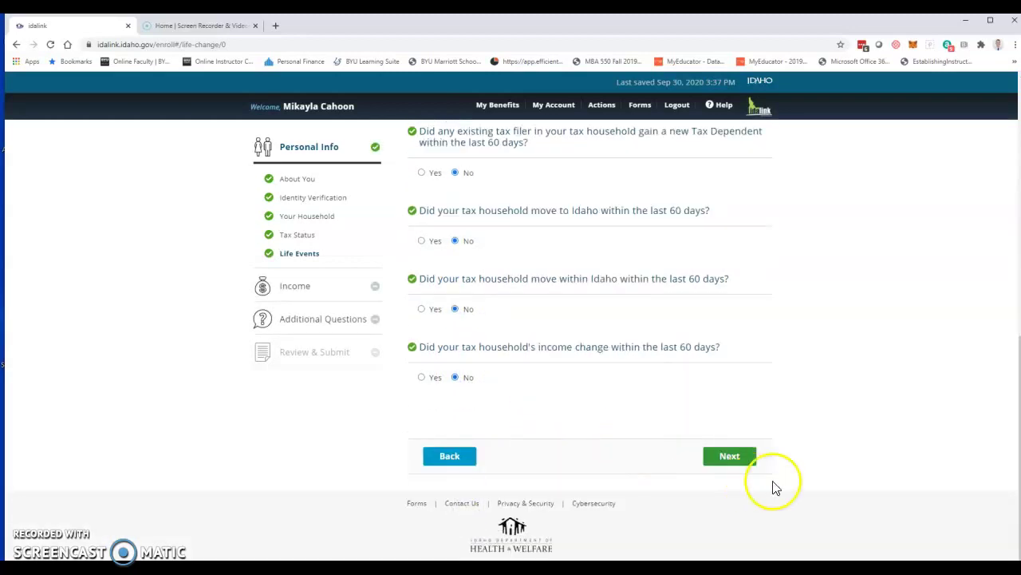
{"action": "left_click", "coordinate": [731, 457]}
{"action": "left_click", "coordinate": [729, 479]}
{"action": "left_click", "coordinate": [434, 279]}
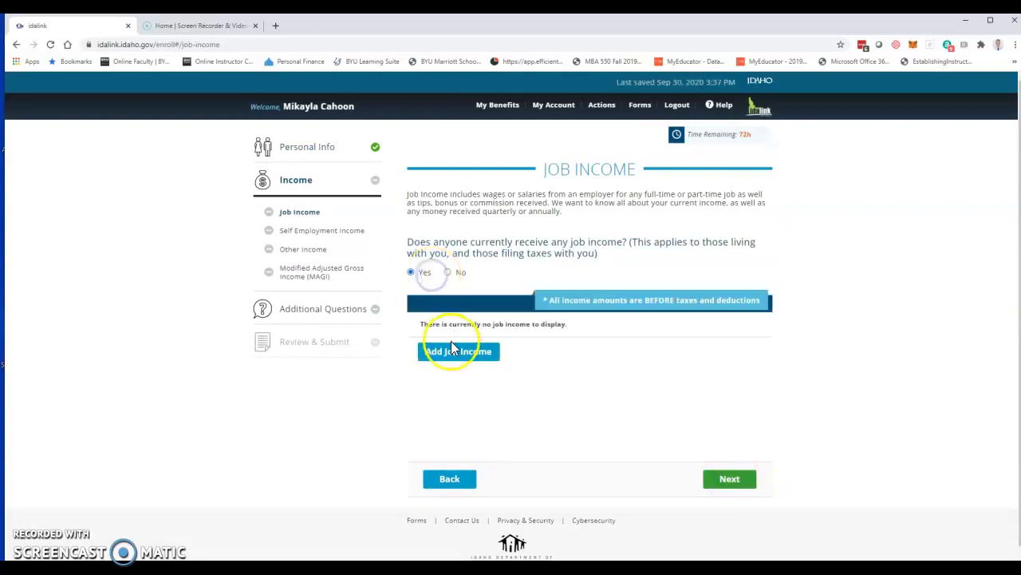
Step: Save the applicant's WRangler Salary/Wages job: Monthly, 40 hrs/week, $10,000, with employer phone
{"action": "left_click", "coordinate": [454, 350]}
{"action": "left_click", "coordinate": [399, 234]}
{"action": "left_click", "coordinate": [393, 258]}
{"action": "left_click", "coordinate": [397, 263]}
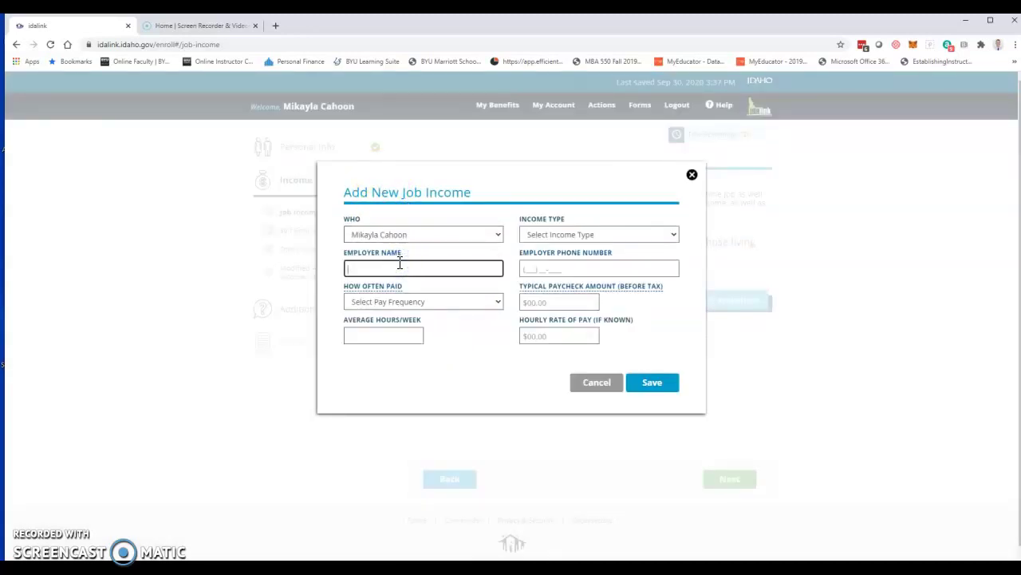
{"action": "key", "text": "Tab"}
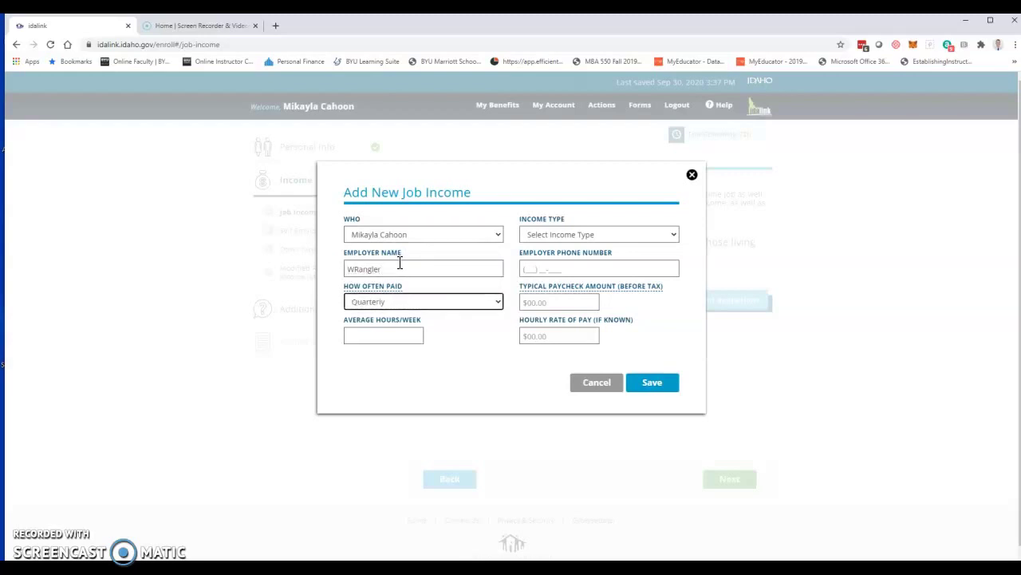
{"action": "key", "text": "Tab"}
{"action": "key", "text": "Tab"}
{"action": "key", "text": "Tab"}
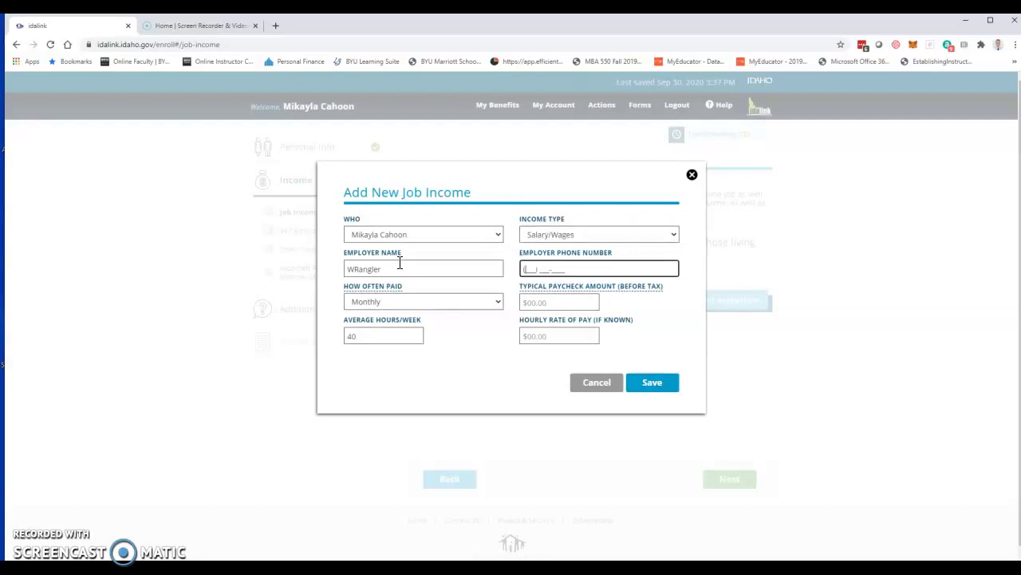
{"action": "key", "text": "Tab"}
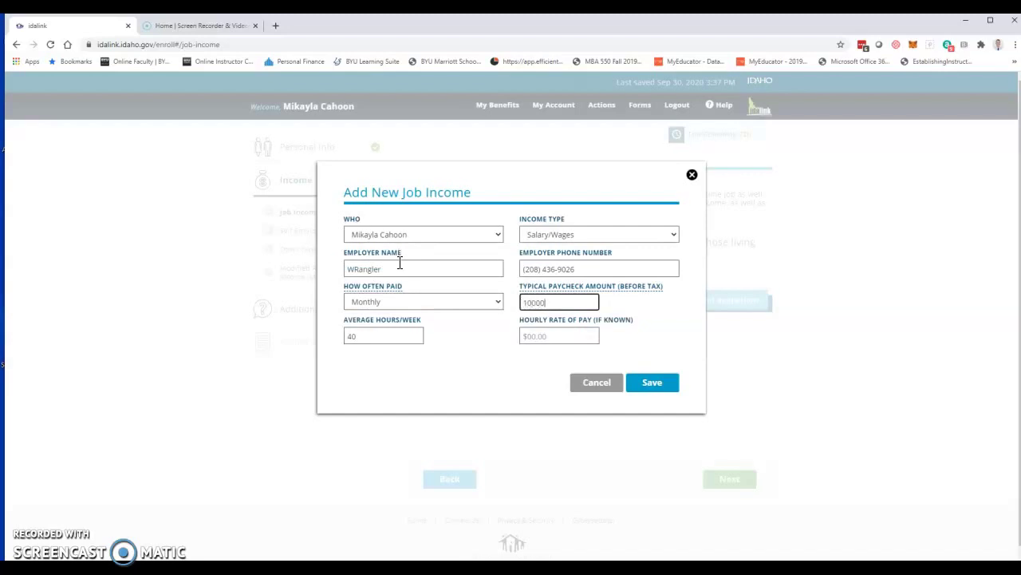
{"action": "left_click", "coordinate": [655, 384]}
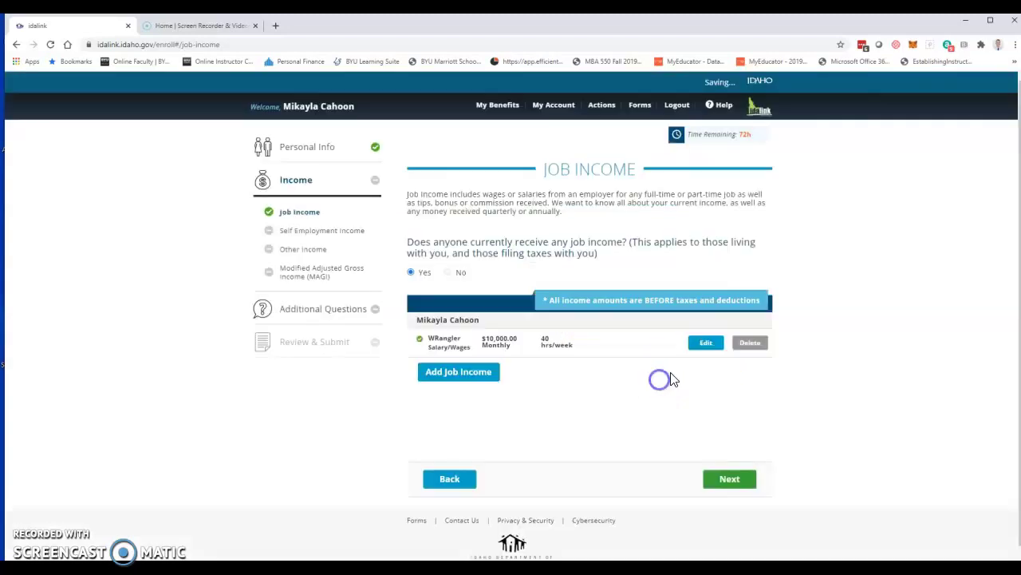
{"action": "left_click", "coordinate": [736, 478]}
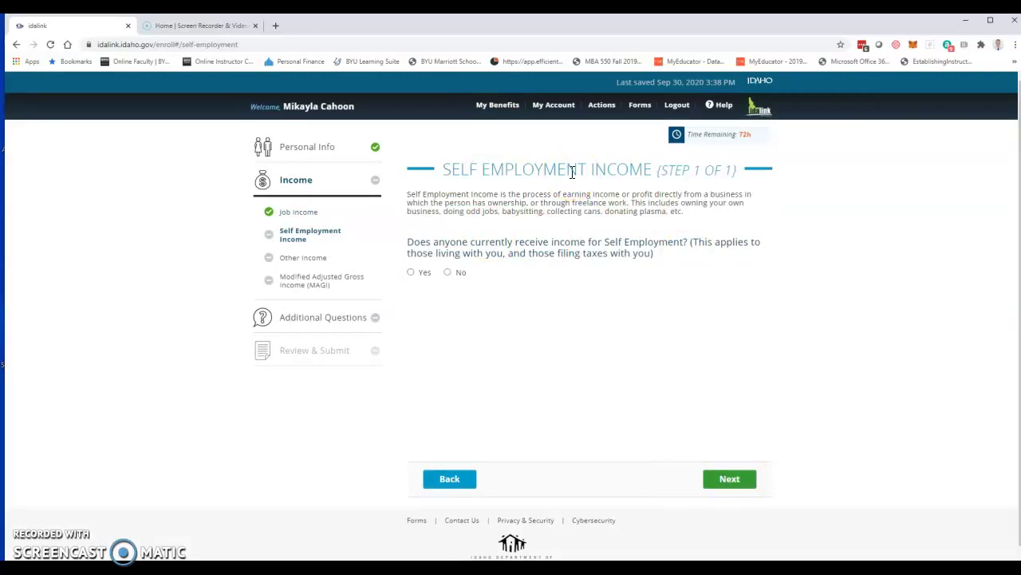
Step: Answer No to self-employment and both other-income questions, and affirm all income is reported
{"action": "left_click", "coordinate": [448, 272]}
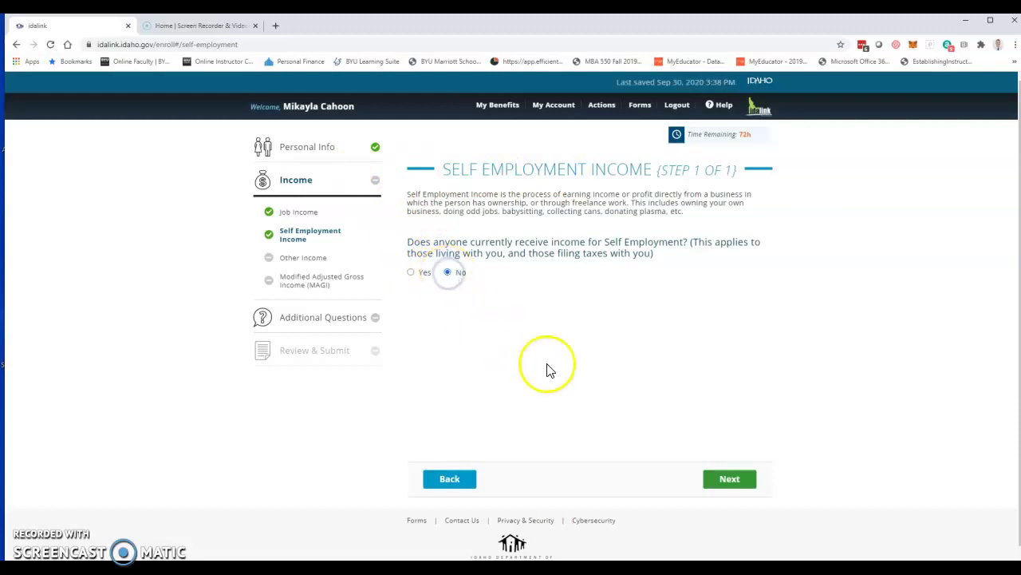
{"action": "left_click", "coordinate": [728, 479]}
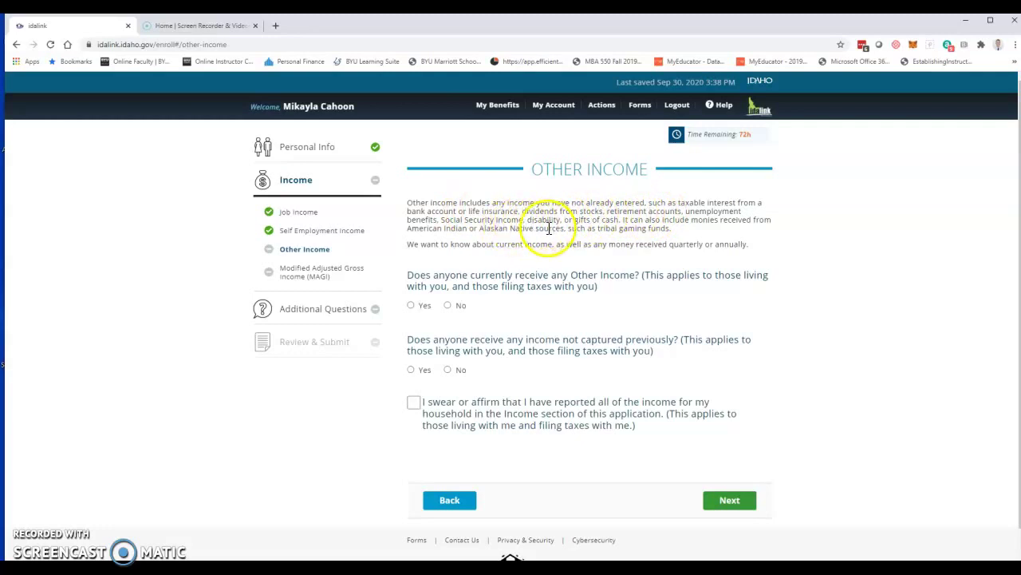
{"action": "left_click", "coordinate": [461, 305]}
{"action": "left_click", "coordinate": [462, 371]}
{"action": "left_click", "coordinate": [413, 402]}
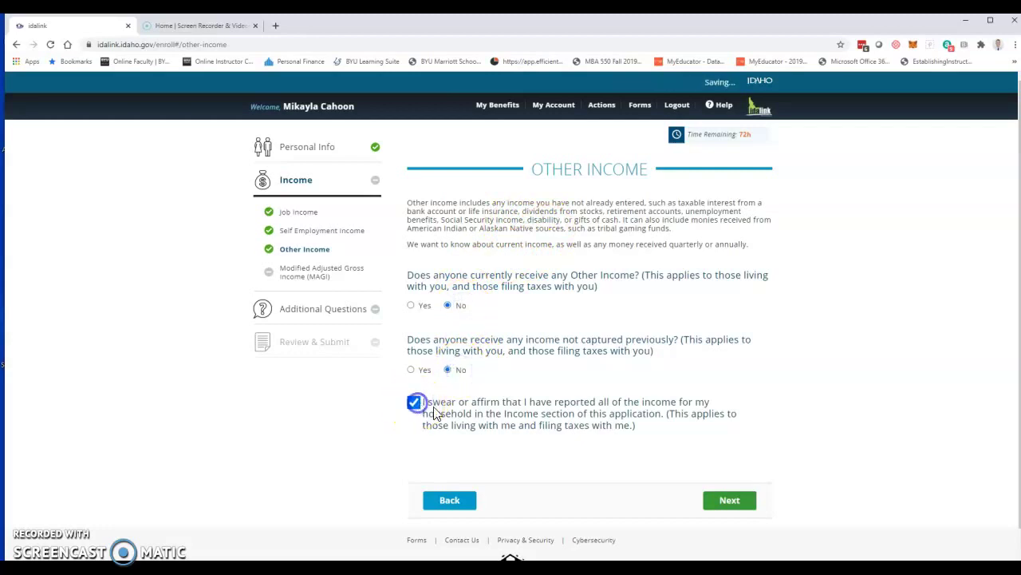
{"action": "left_click", "coordinate": [727, 501]}
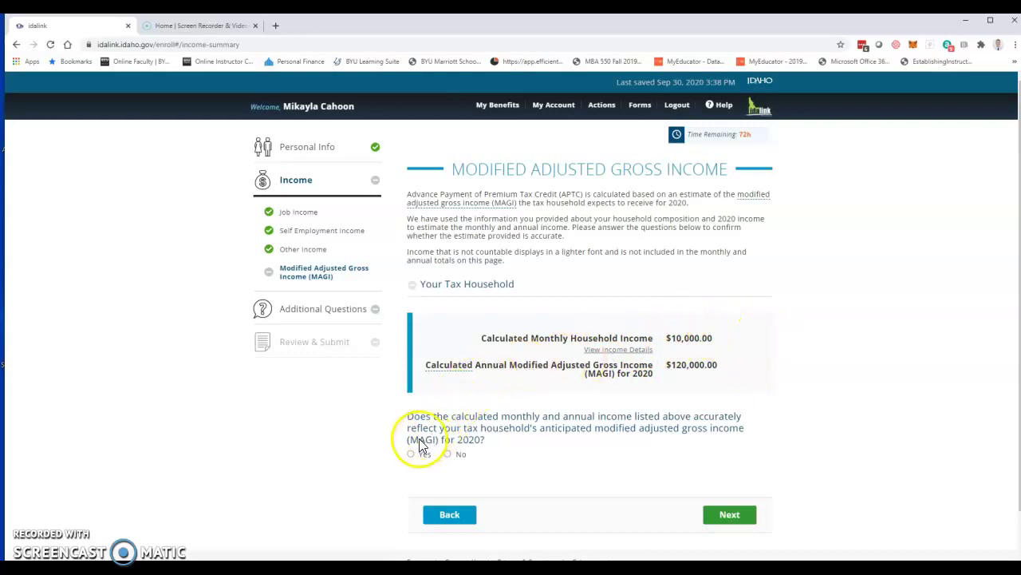
Step: Confirm the $120,000 annual income estimate and report no current or accessible health coverage
{"action": "left_click", "coordinate": [425, 458]}
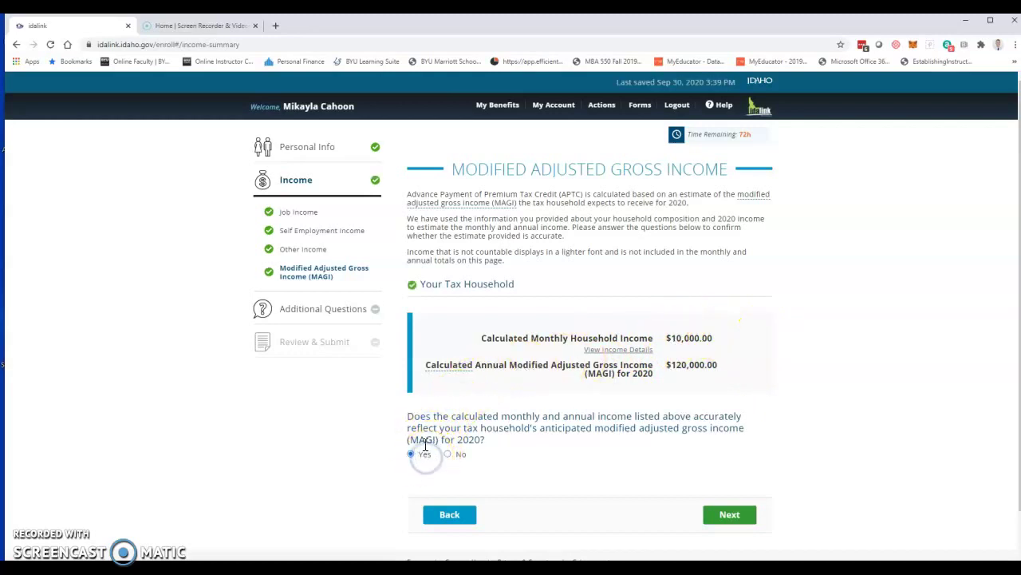
{"action": "left_click", "coordinate": [734, 515]}
{"action": "left_click", "coordinate": [733, 512]}
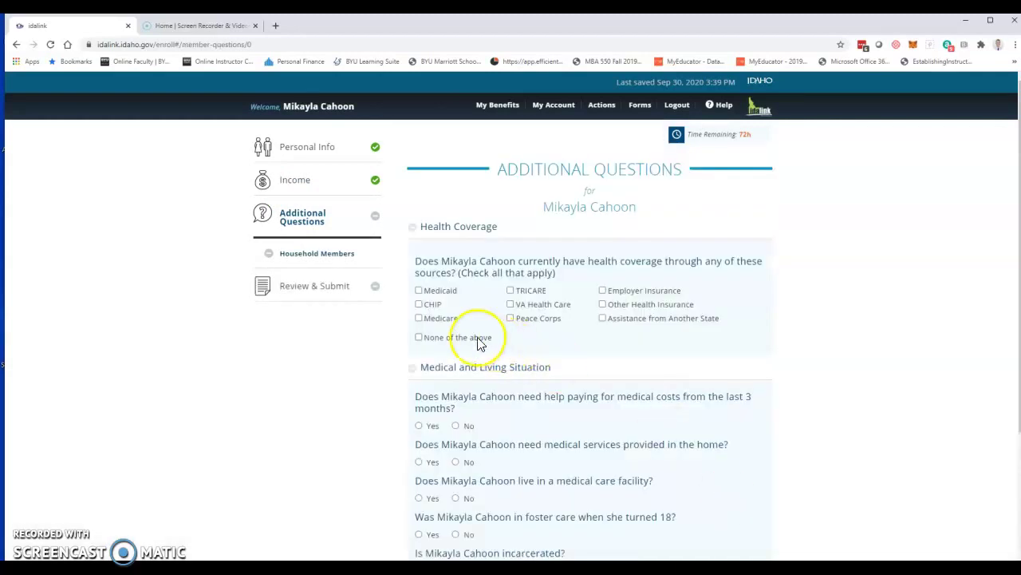
{"action": "left_click", "coordinate": [479, 342]}
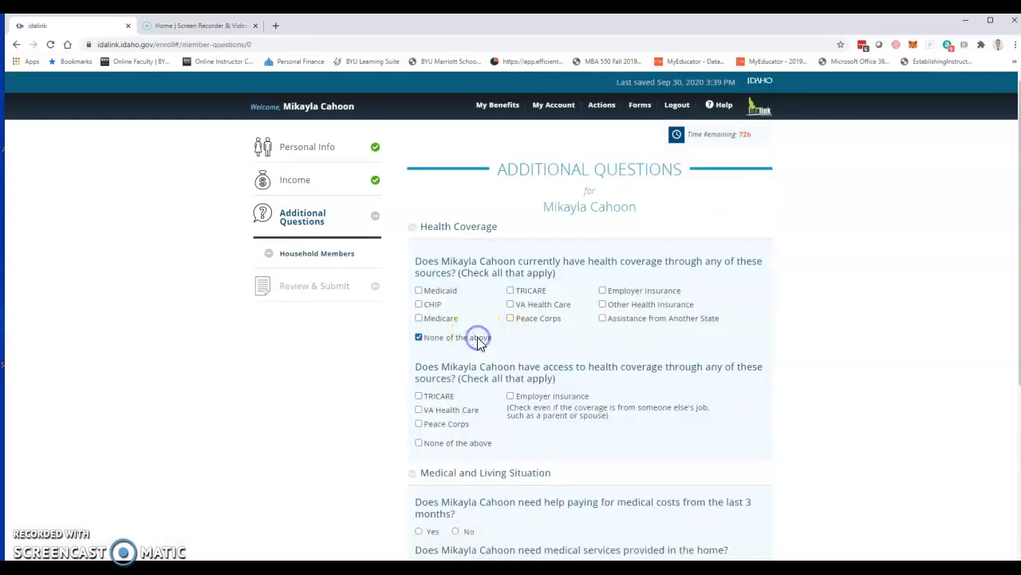
{"action": "left_click", "coordinate": [467, 443]}
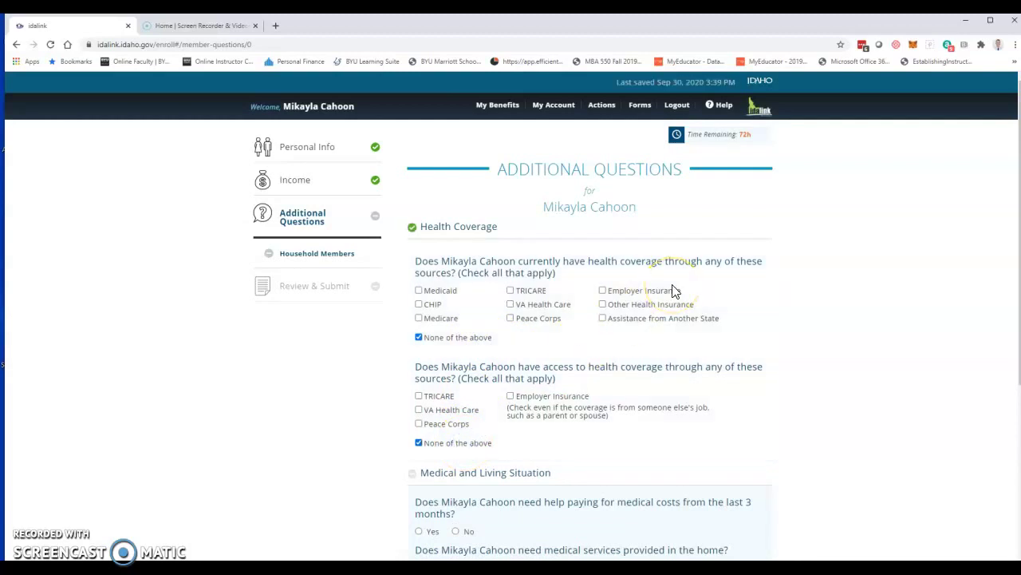
Step: Answer No to all five medical situation questions and open the application summary
{"action": "scroll", "coordinate": [588, 290], "scroll_direction": "down", "scroll_amount": 4}
{"action": "left_click", "coordinate": [470, 241]}
{"action": "left_click", "coordinate": [467, 278]}
{"action": "left_click", "coordinate": [468, 315]}
{"action": "left_click", "coordinate": [468, 351]}
{"action": "left_click", "coordinate": [466, 387]}
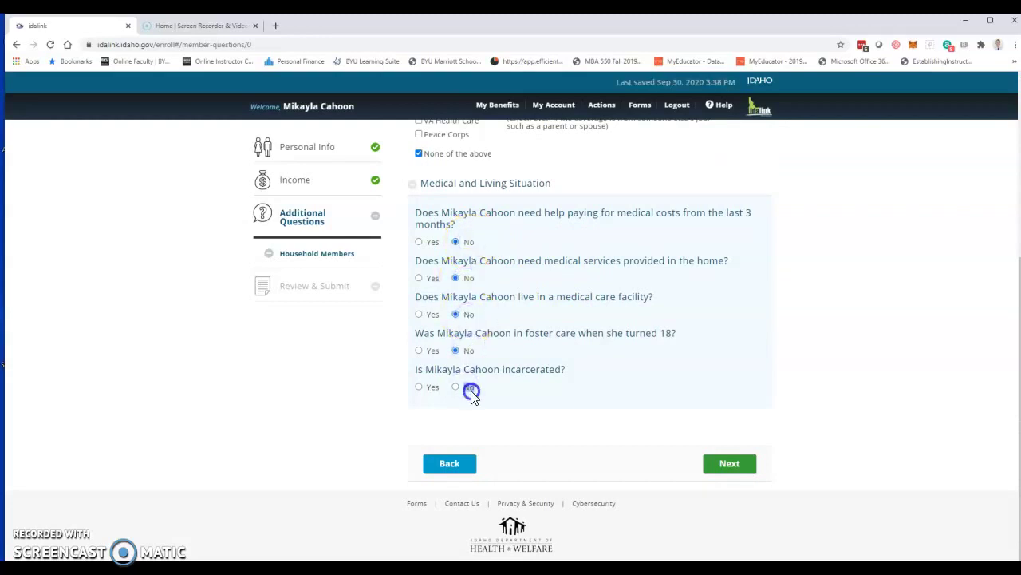
{"action": "left_click", "coordinate": [734, 462]}
{"action": "left_click", "coordinate": [733, 477]}
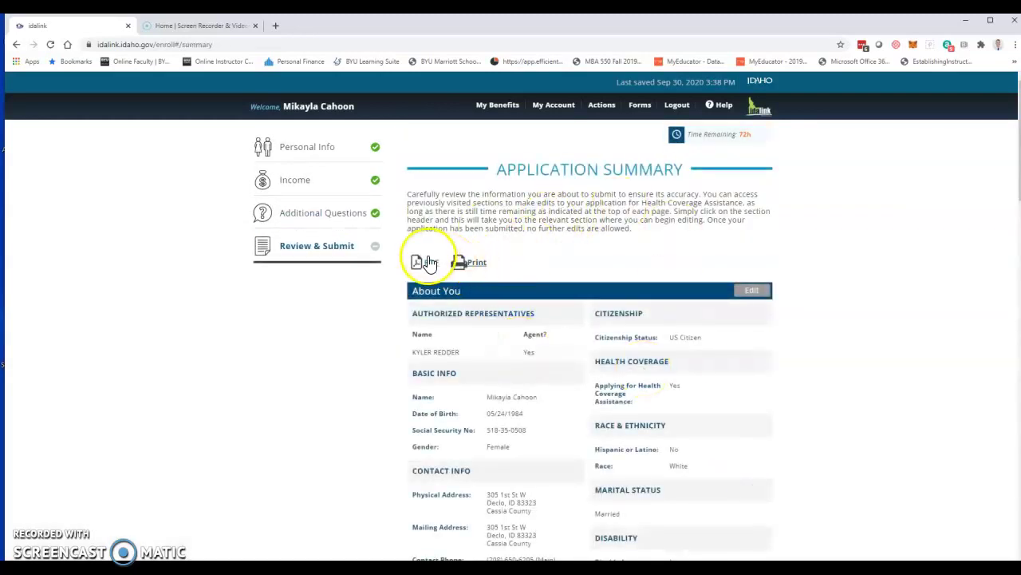
{"action": "scroll", "coordinate": [569, 275], "scroll_direction": "down", "scroll_amount": 2}
{"action": "scroll", "coordinate": [569, 276], "scroll_direction": "down", "scroll_amount": 5}
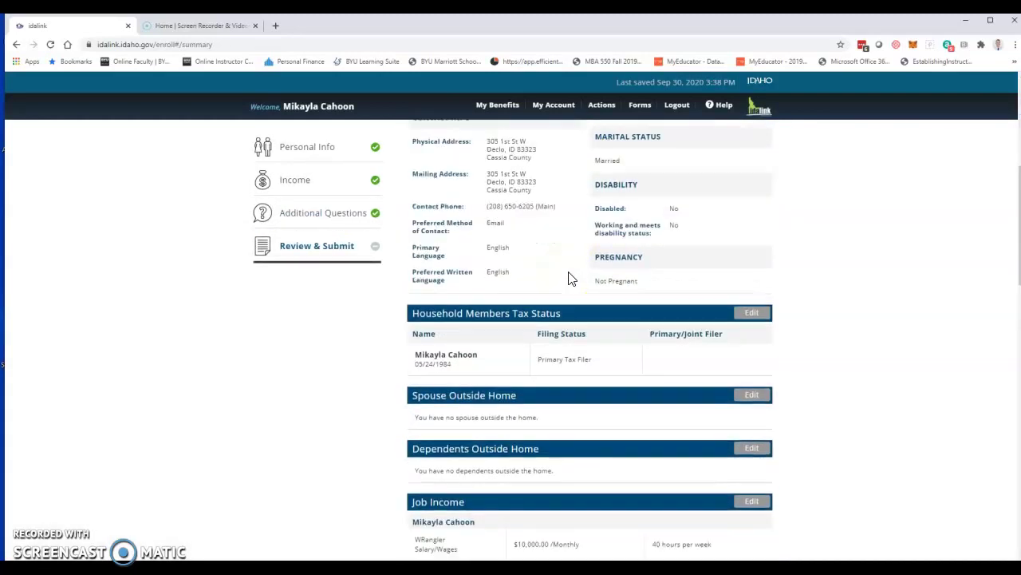
{"action": "scroll", "coordinate": [569, 278], "scroll_direction": "up", "scroll_amount": 1}
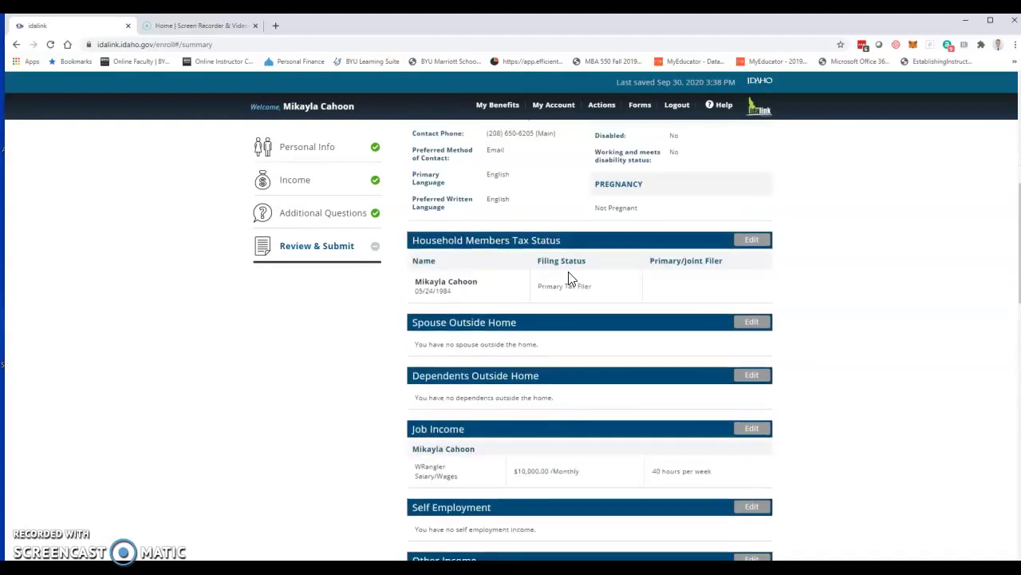
{"action": "scroll", "coordinate": [568, 278], "scroll_direction": "down", "scroll_amount": 7}
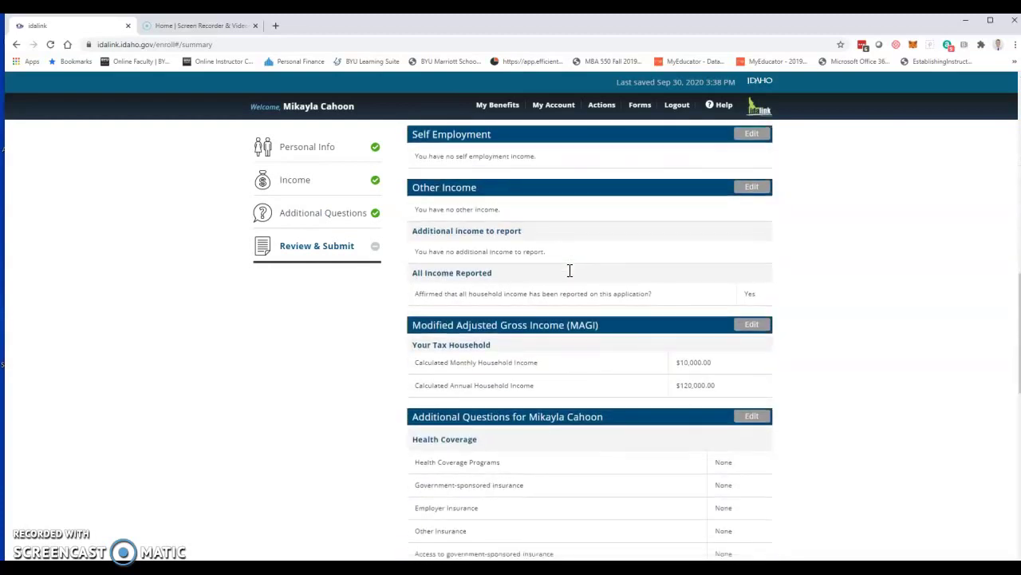
{"action": "scroll", "coordinate": [570, 272], "scroll_direction": "down", "scroll_amount": 5}
{"action": "scroll", "coordinate": [569, 274], "scroll_direction": "up", "scroll_amount": 3}
{"action": "scroll", "coordinate": [570, 274], "scroll_direction": "up", "scroll_amount": 5}
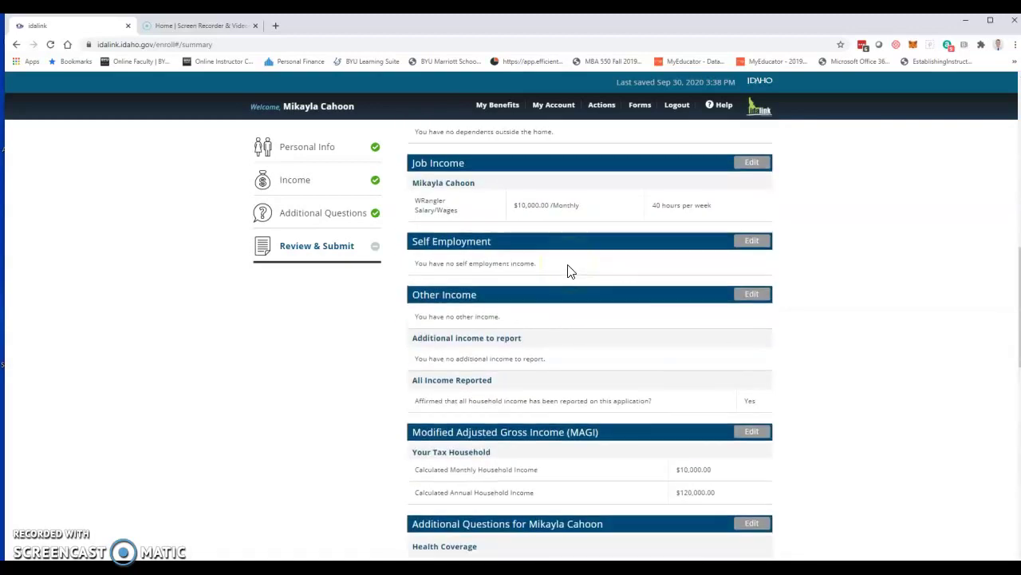
{"action": "scroll", "coordinate": [569, 271], "scroll_direction": "up", "scroll_amount": 2}
{"action": "scroll", "coordinate": [569, 271], "scroll_direction": "up", "scroll_amount": 3}
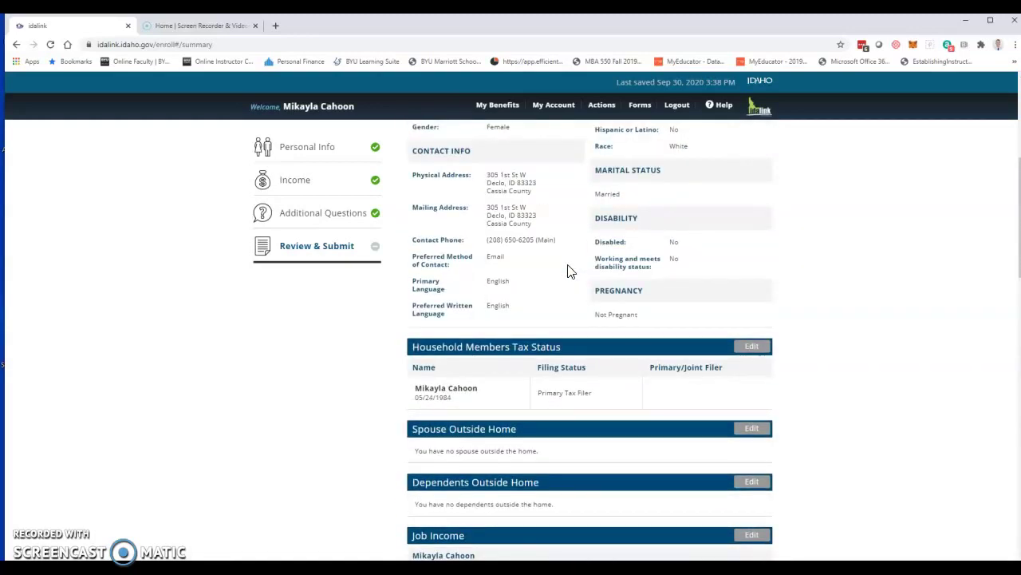
{"action": "scroll", "coordinate": [561, 264], "scroll_direction": "up", "scroll_amount": 3}
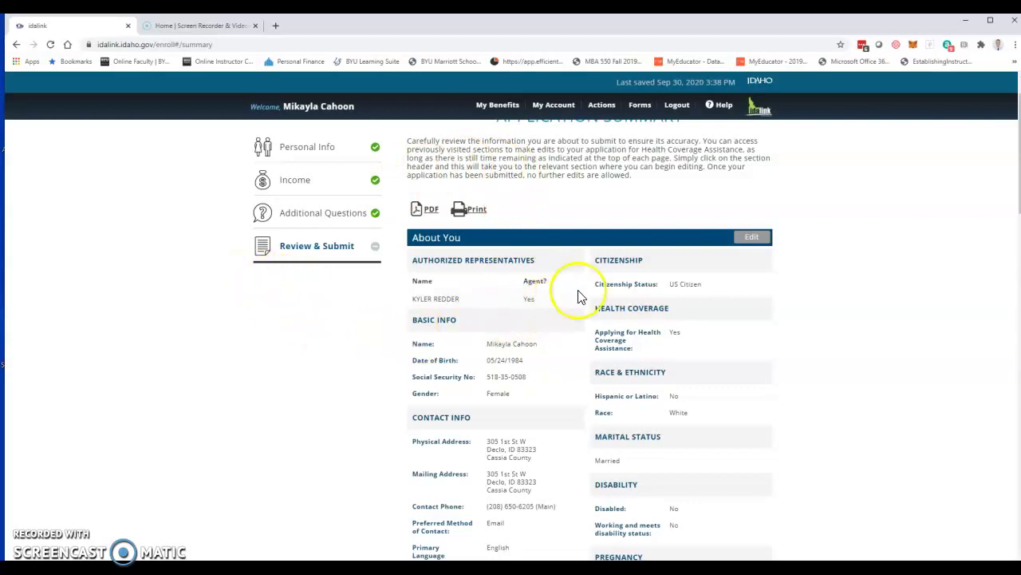
Step: Open the 4-page application PDF in a new tab, cancel saving it, and return to the summary
{"action": "left_click", "coordinate": [422, 209]}
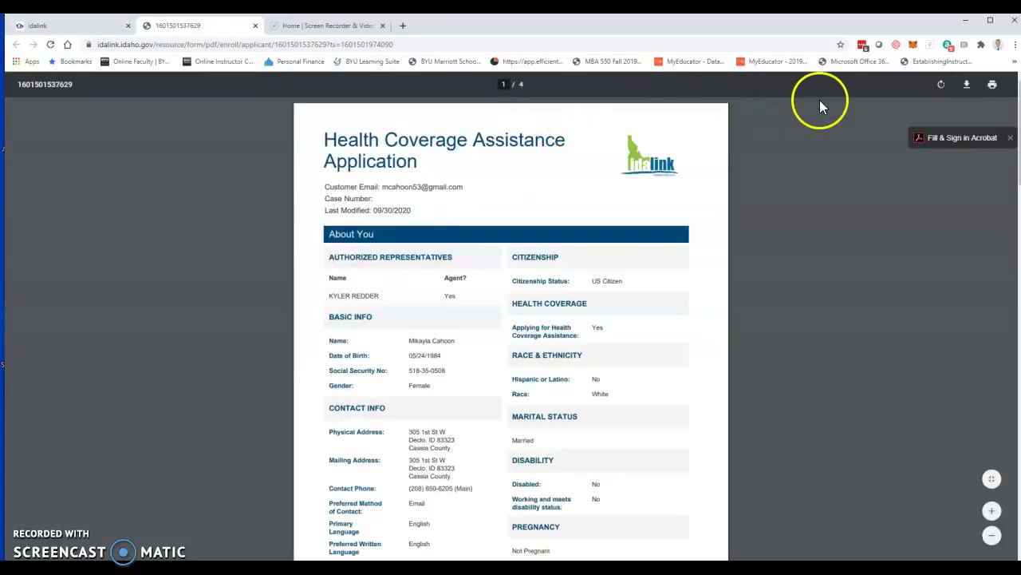
{"action": "left_click", "coordinate": [966, 84]}
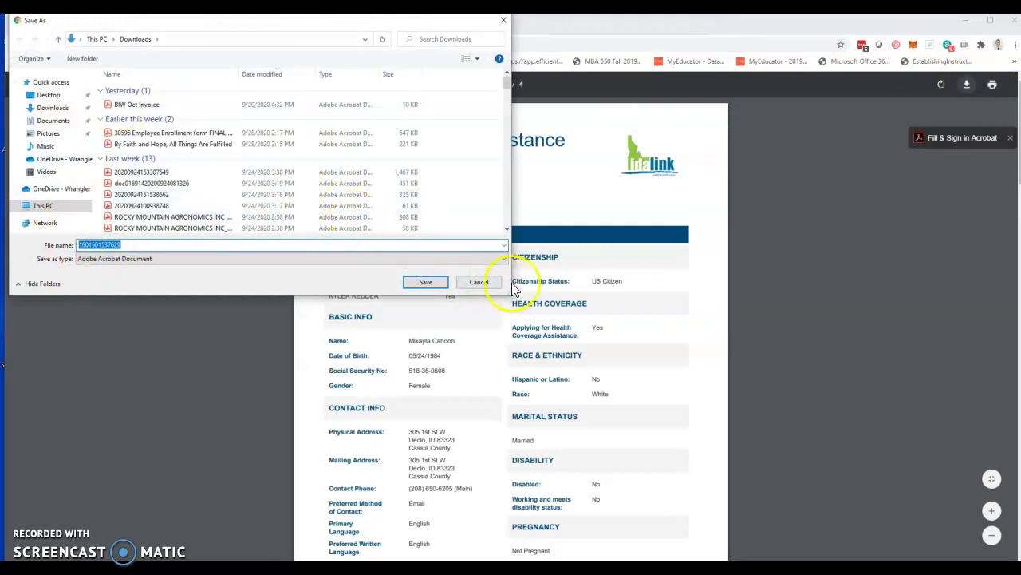
{"action": "left_click", "coordinate": [481, 283]}
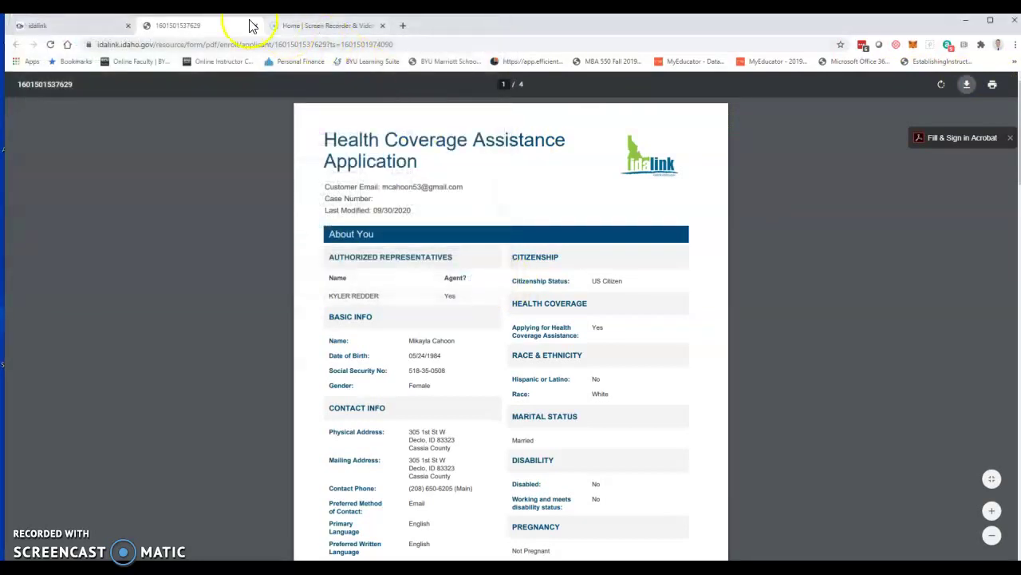
{"action": "left_click", "coordinate": [69, 29]}
{"action": "scroll", "coordinate": [639, 325], "scroll_direction": "down", "scroll_amount": 20}
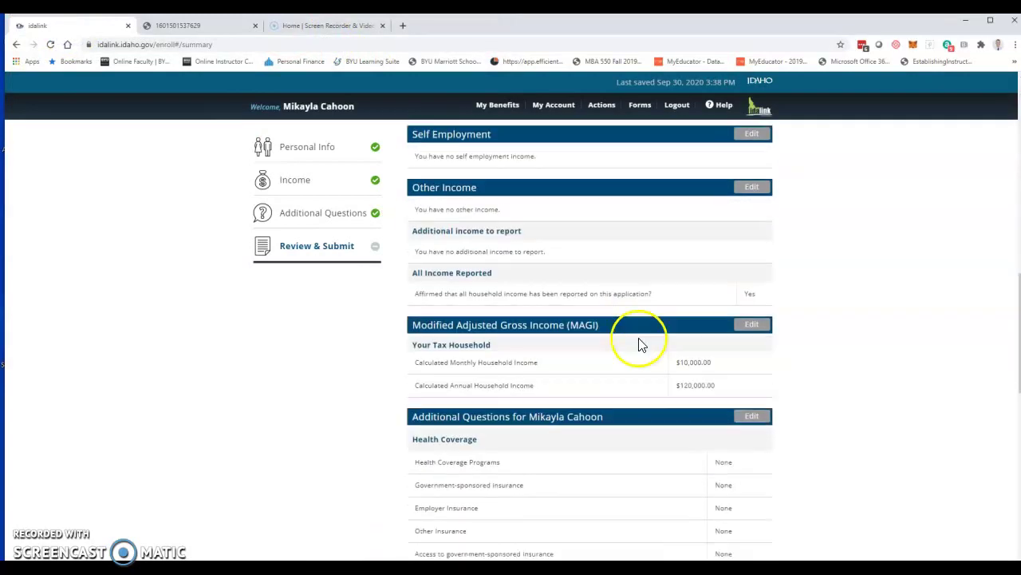
{"action": "left_click", "coordinate": [737, 466]}
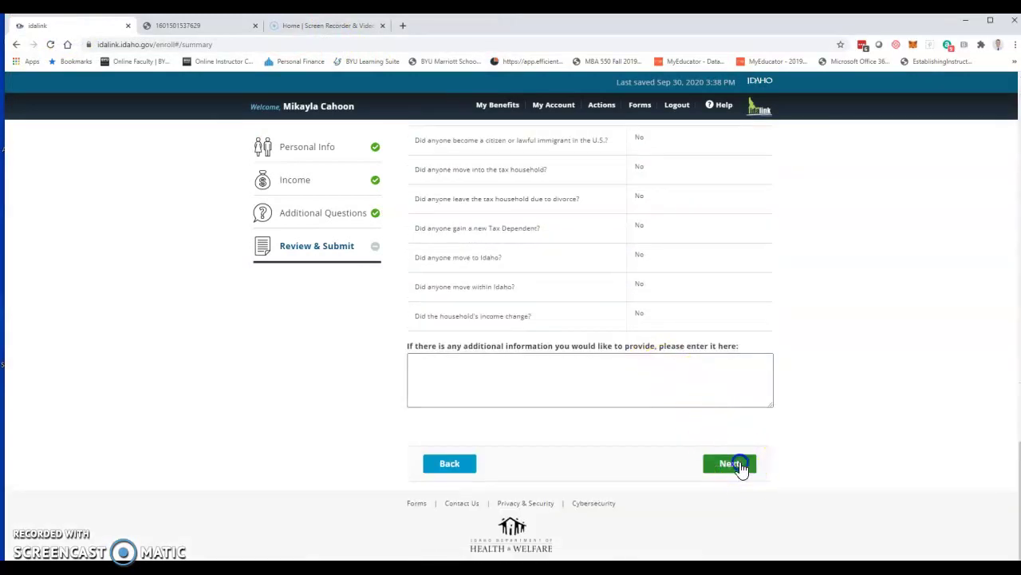
Step: Check the 'Under penalty of perjury' attestation on the Rights & Responsibilities page
{"action": "left_click", "coordinate": [430, 386]}
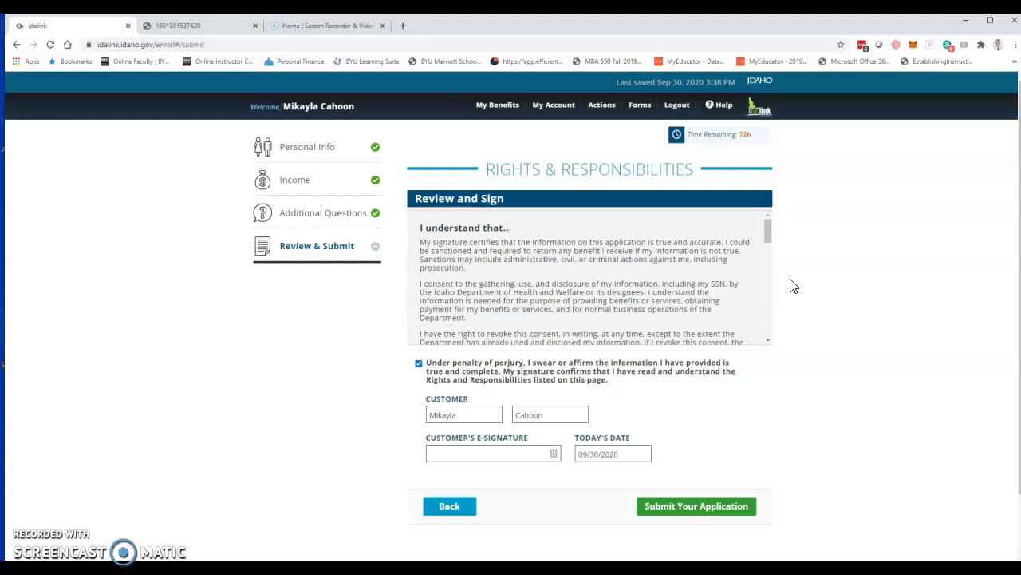
{"action": "left_click", "coordinate": [731, 302]}
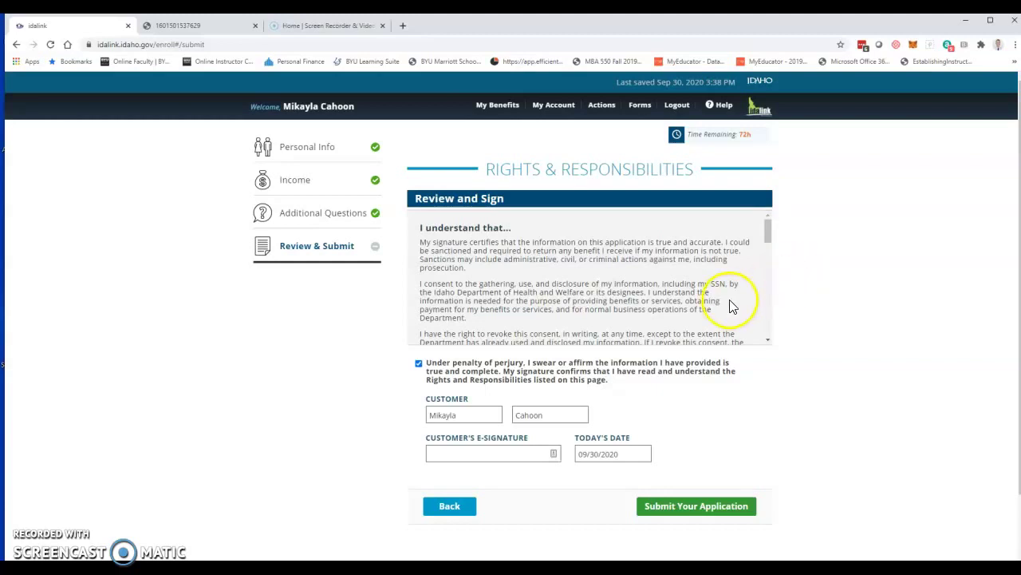